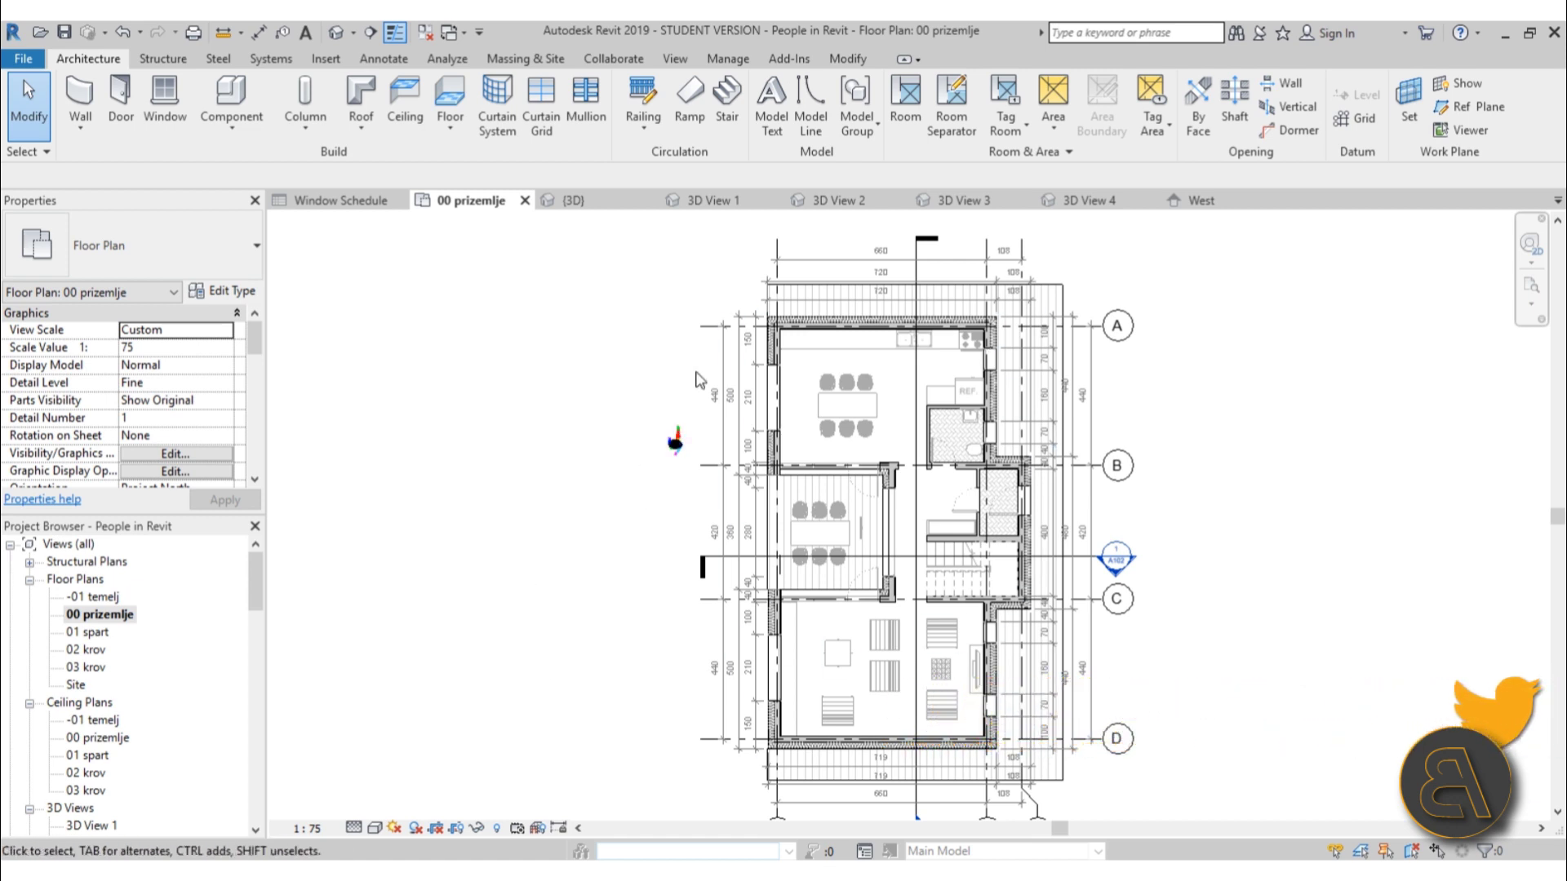
Step: Pan and zoom the 00 prizemlje plan to frame the kitchen, dining chairs and grid bubbles
middle_click_drag(553, 534, 554, 521)
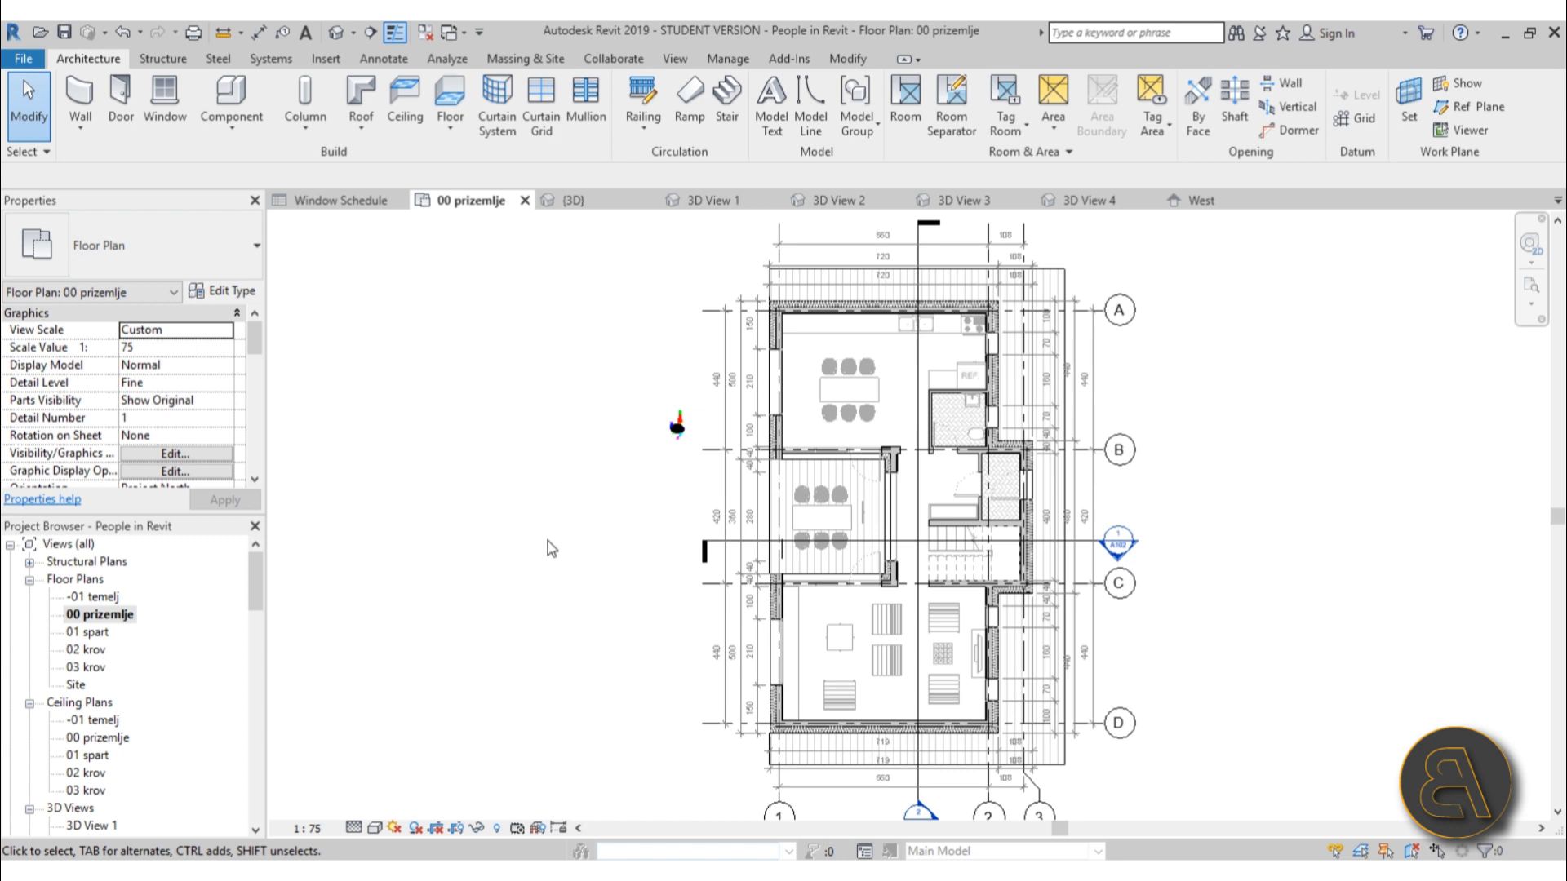
middle_click_drag(533, 559, 529, 545)
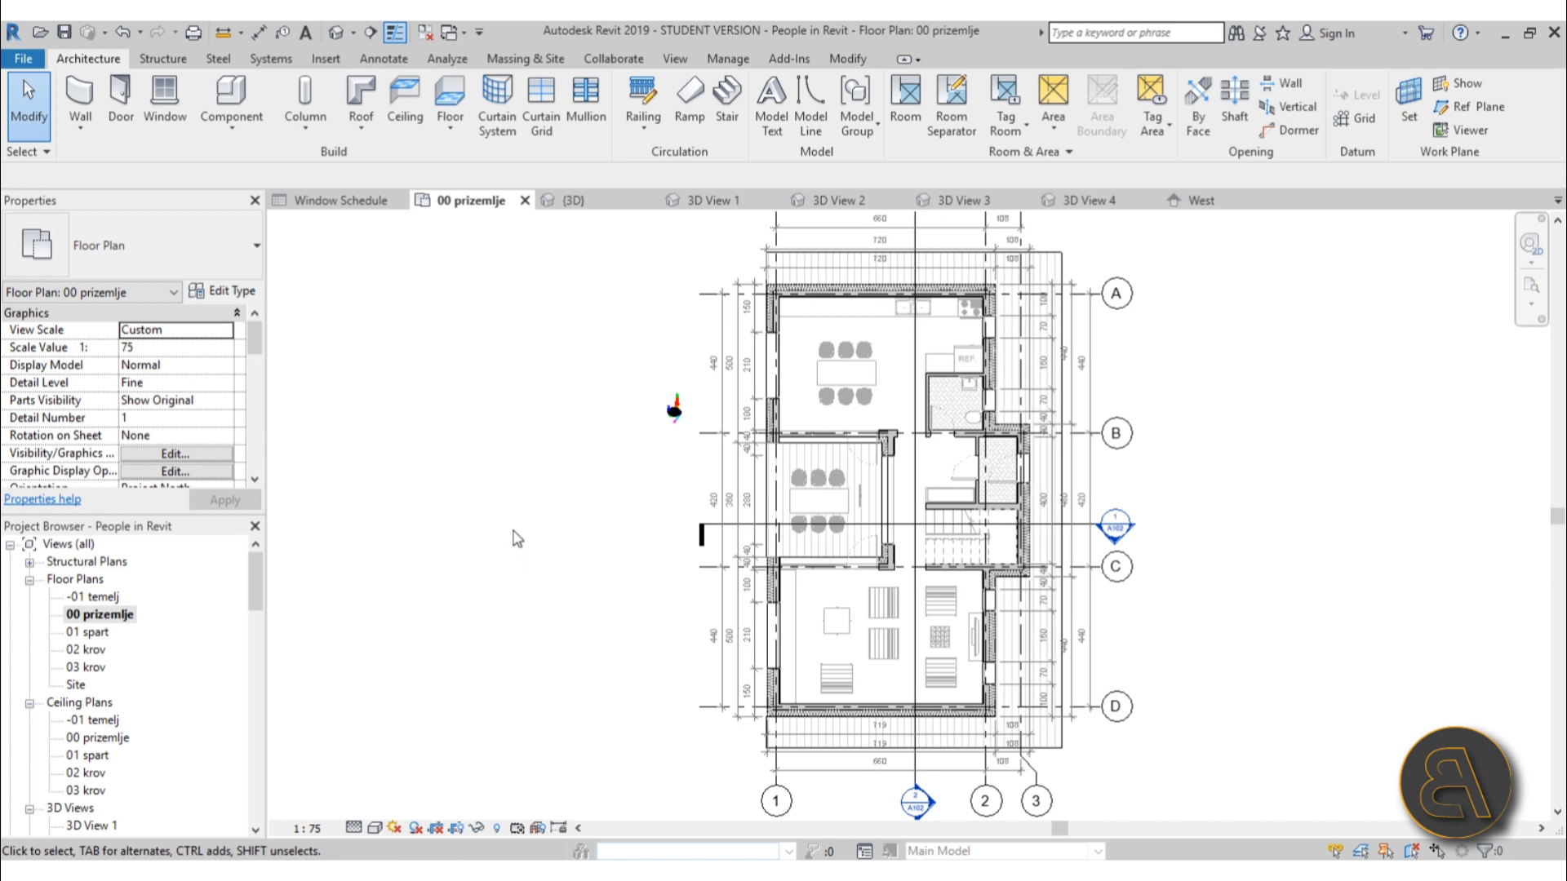
middle_click_drag(939, 461, 928, 445)
middle_click_drag(728, 416, 690, 416)
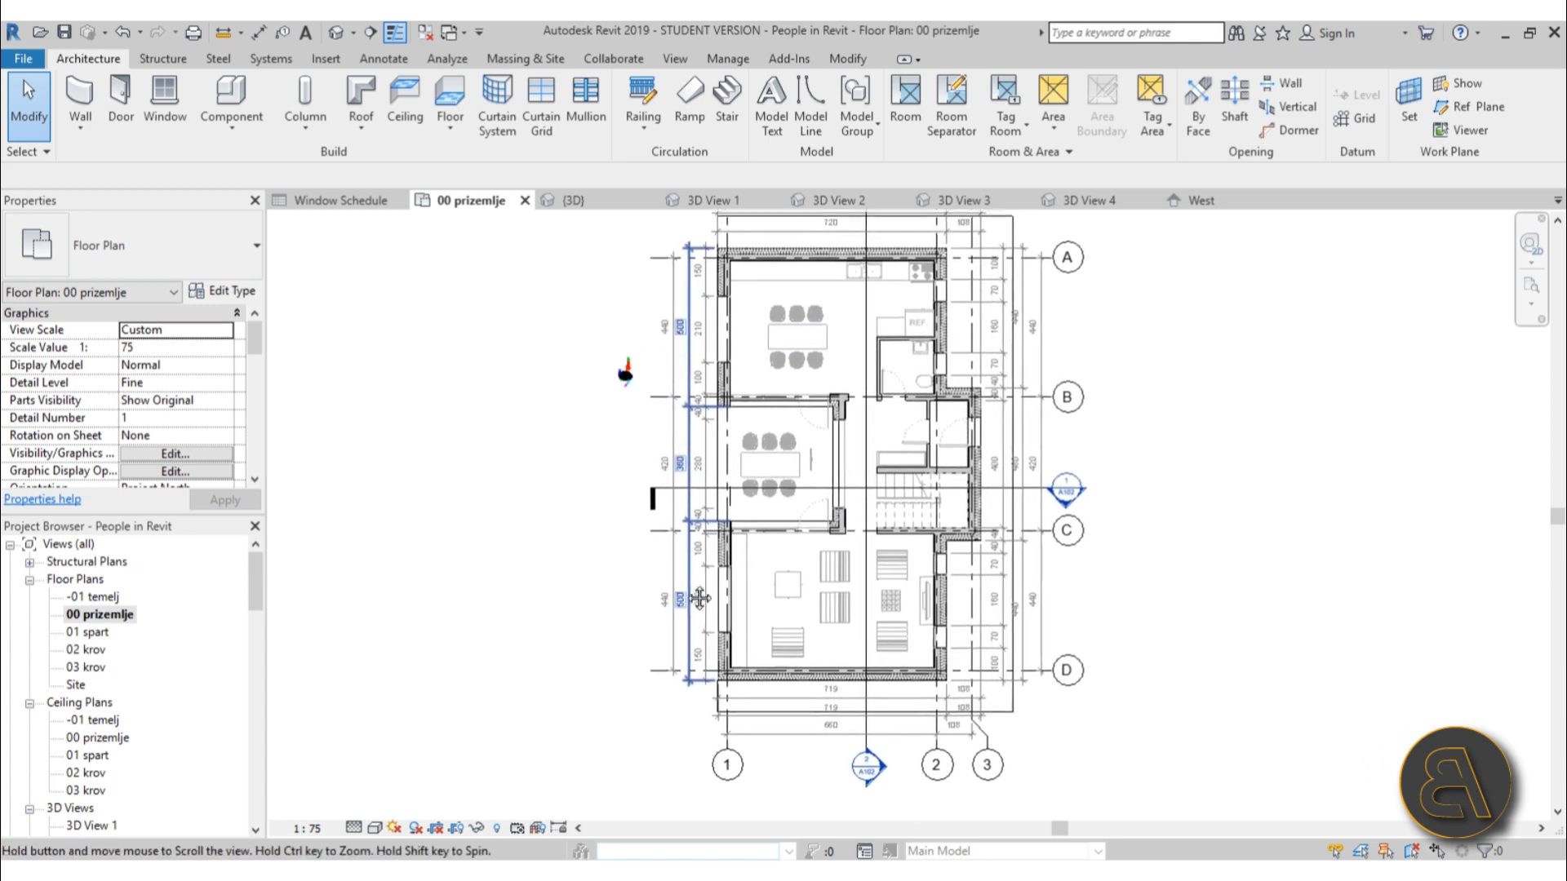
scroll(689, 416, "up", 2)
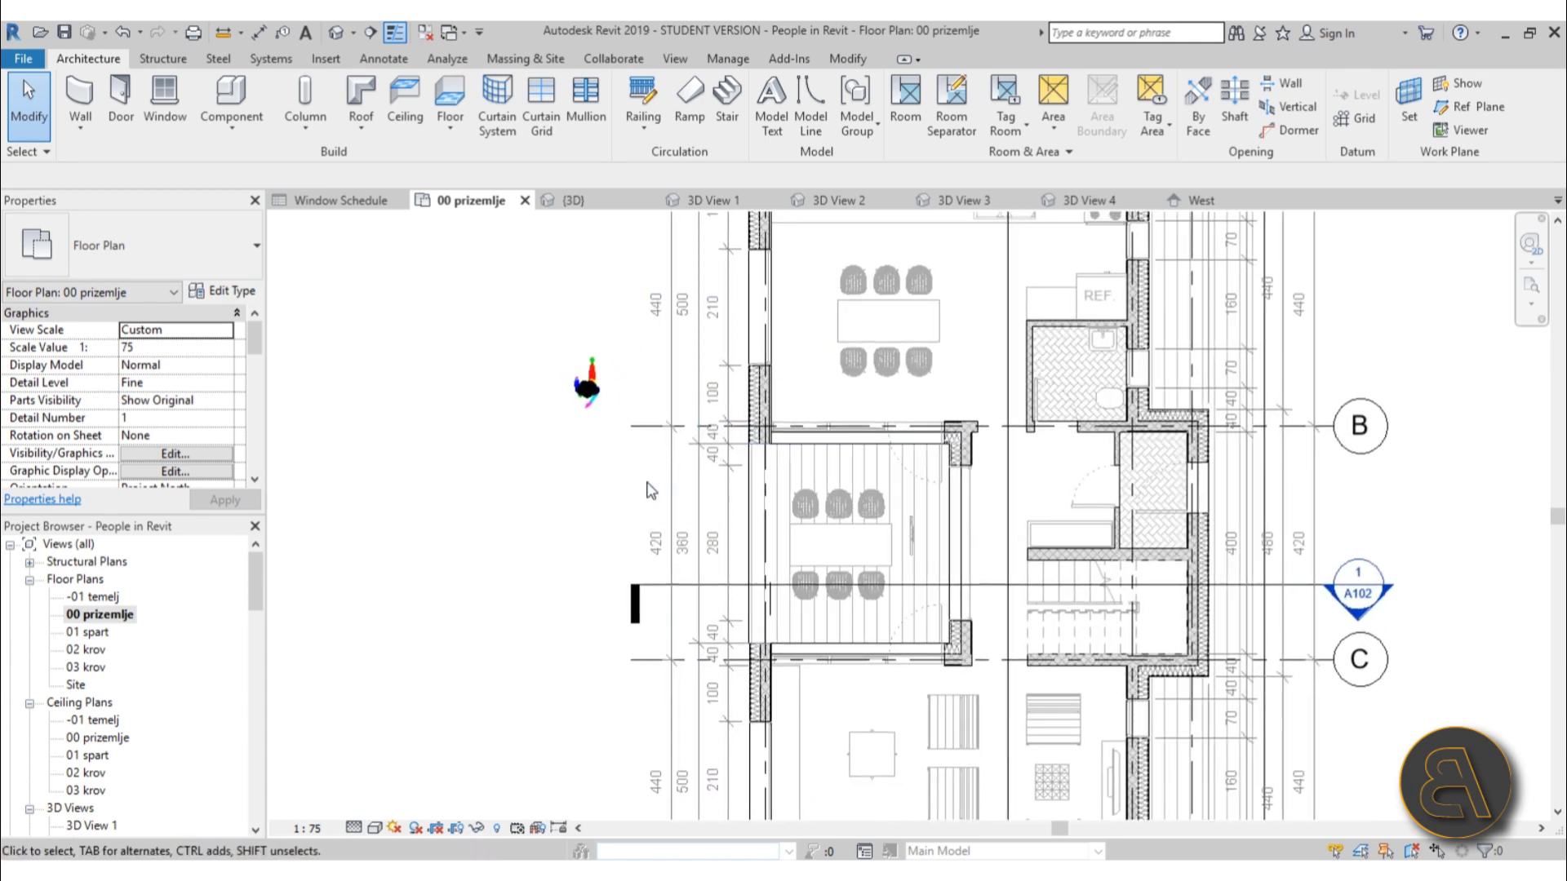
scroll(601, 418, "up", 3)
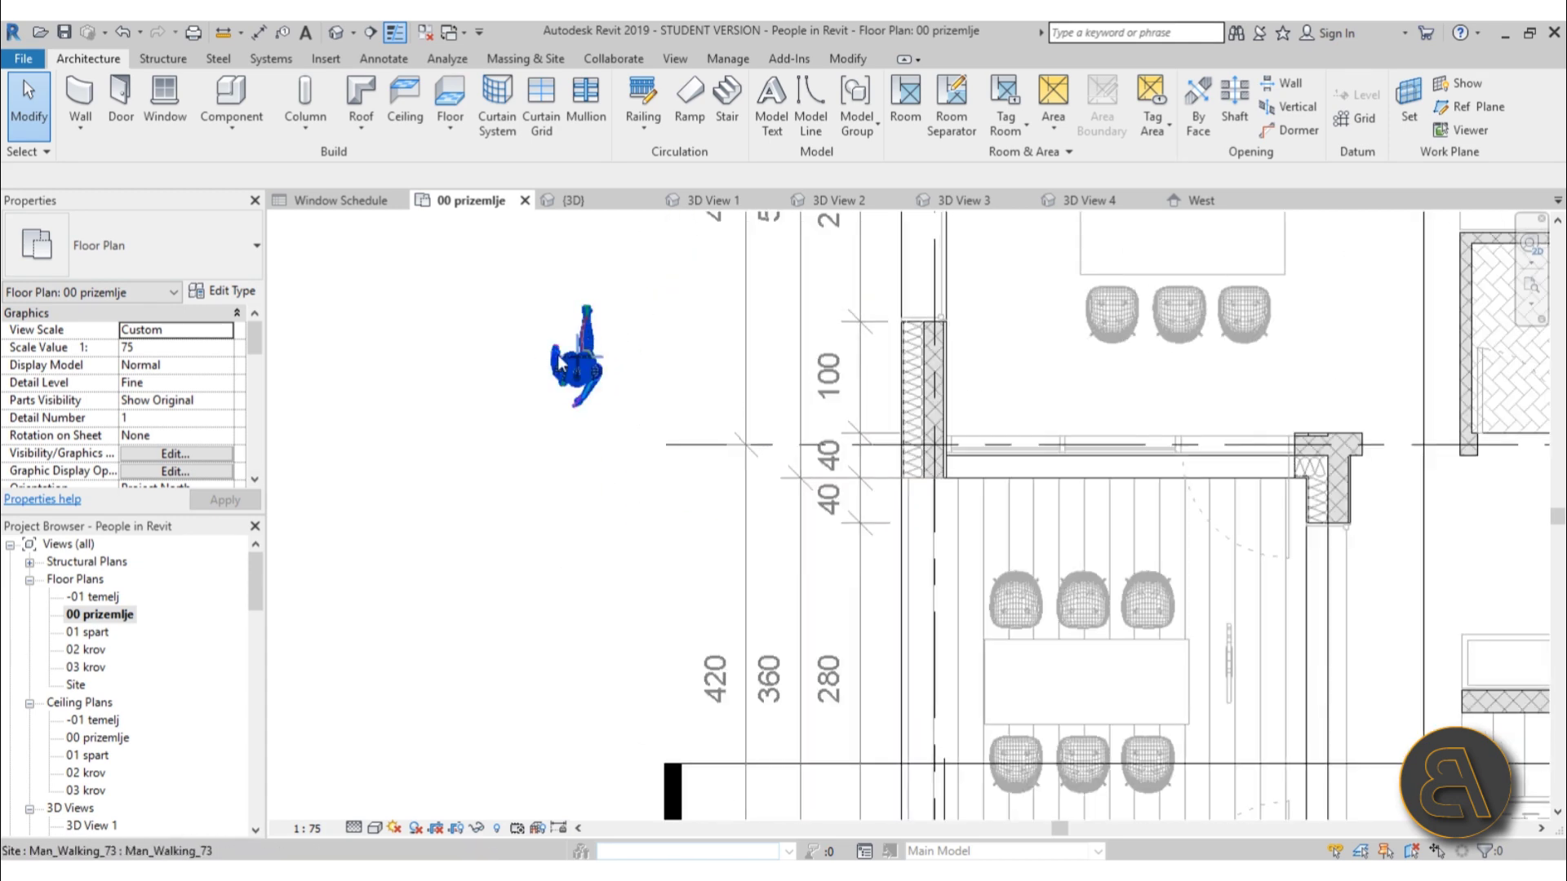
scroll(560, 378, "down", 2)
middle_click_drag(560, 378, 493, 269)
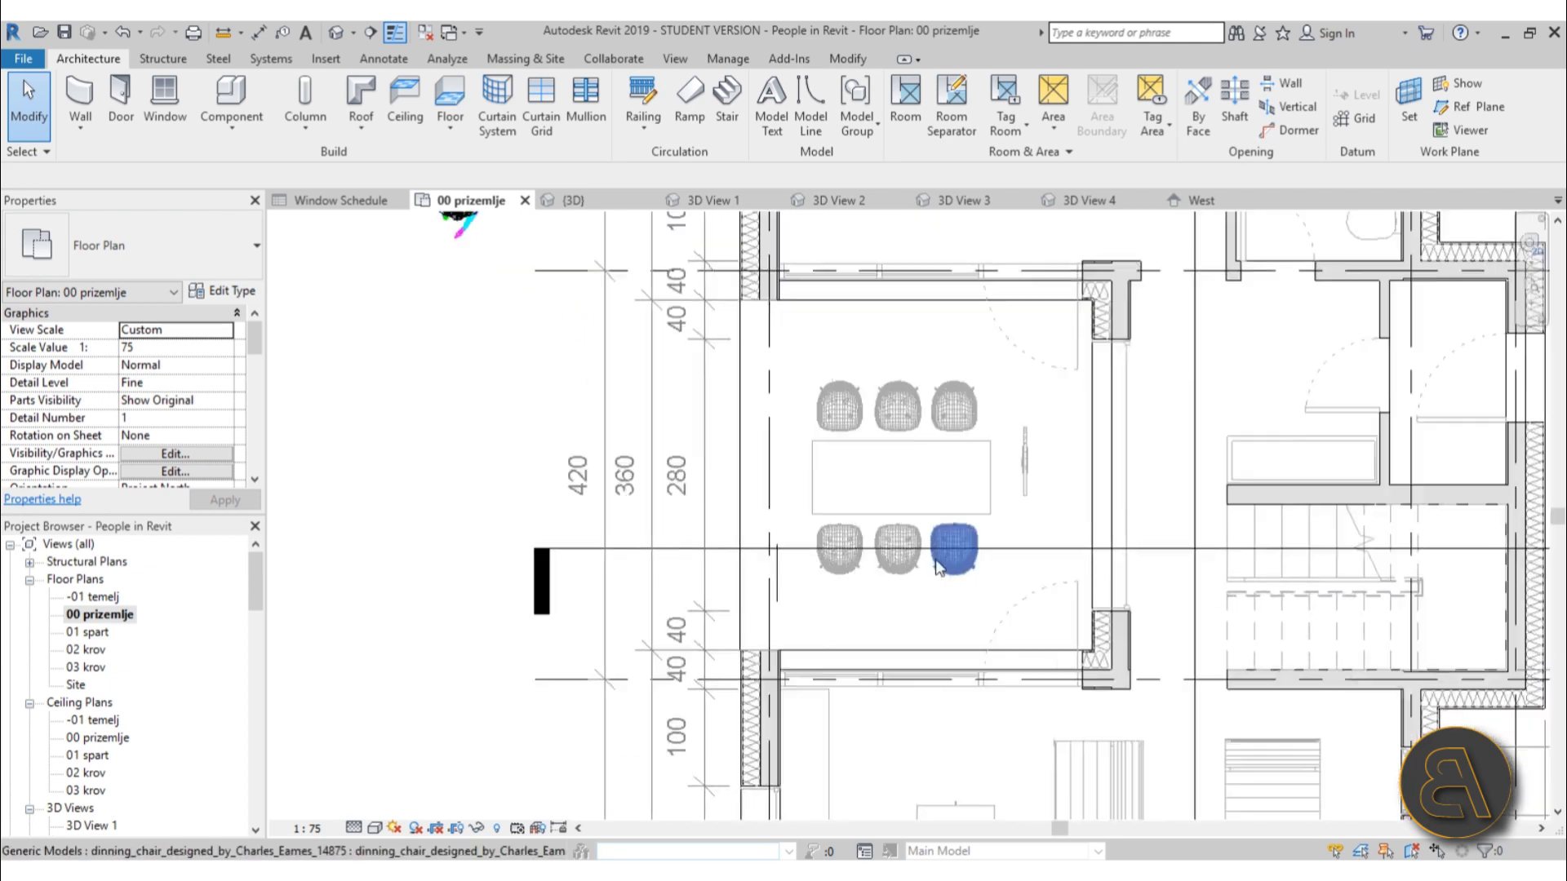
scroll(939, 567, "up", 2)
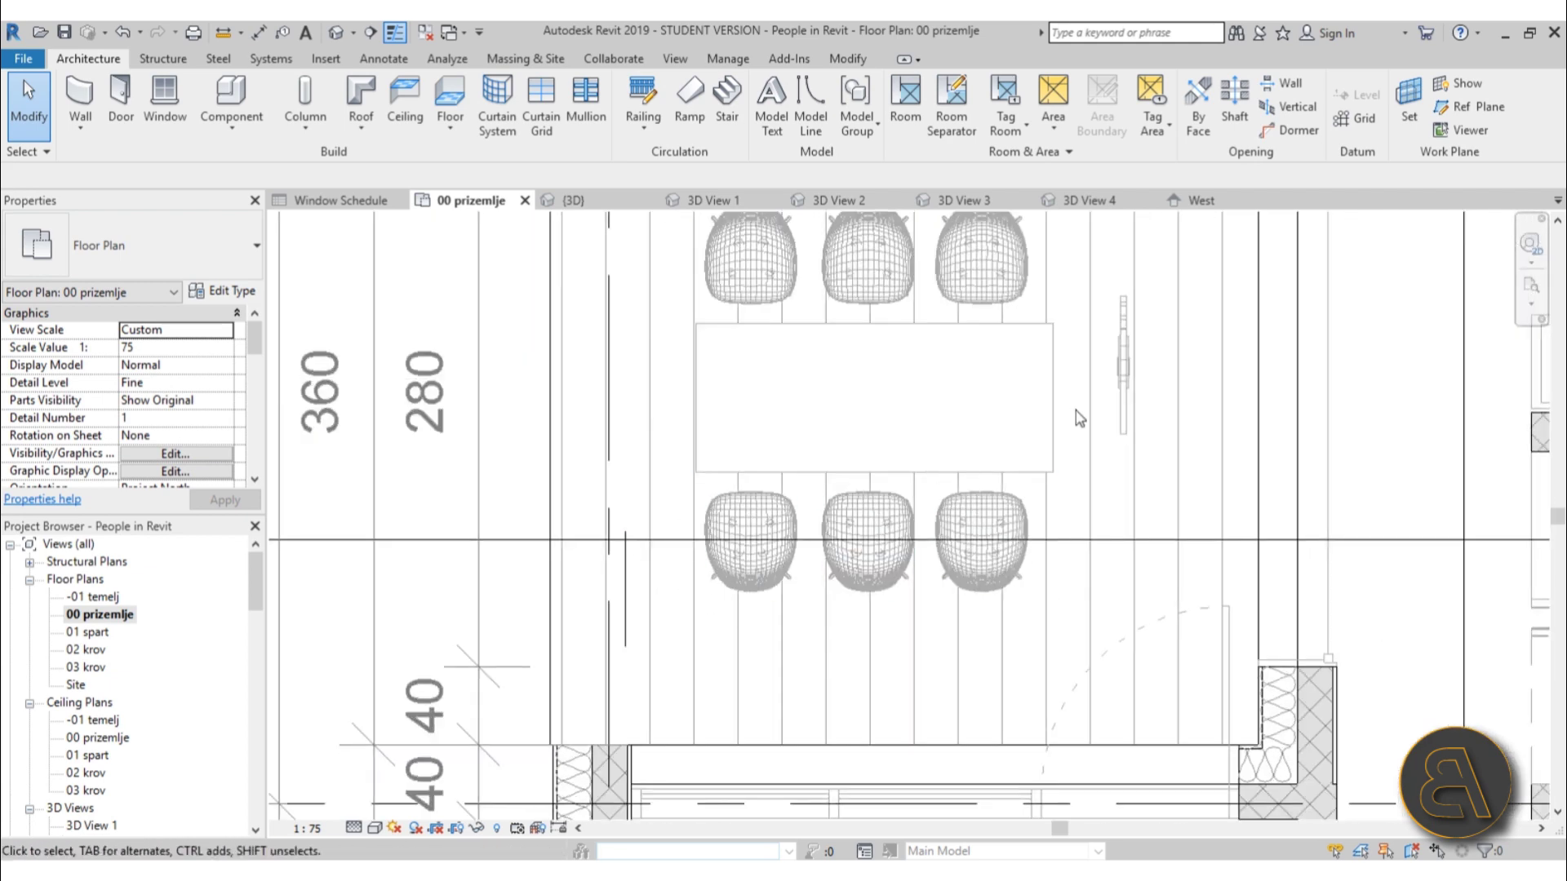
scroll(1128, 376, "down", 2)
middle_click_drag(1129, 420, 804, 531)
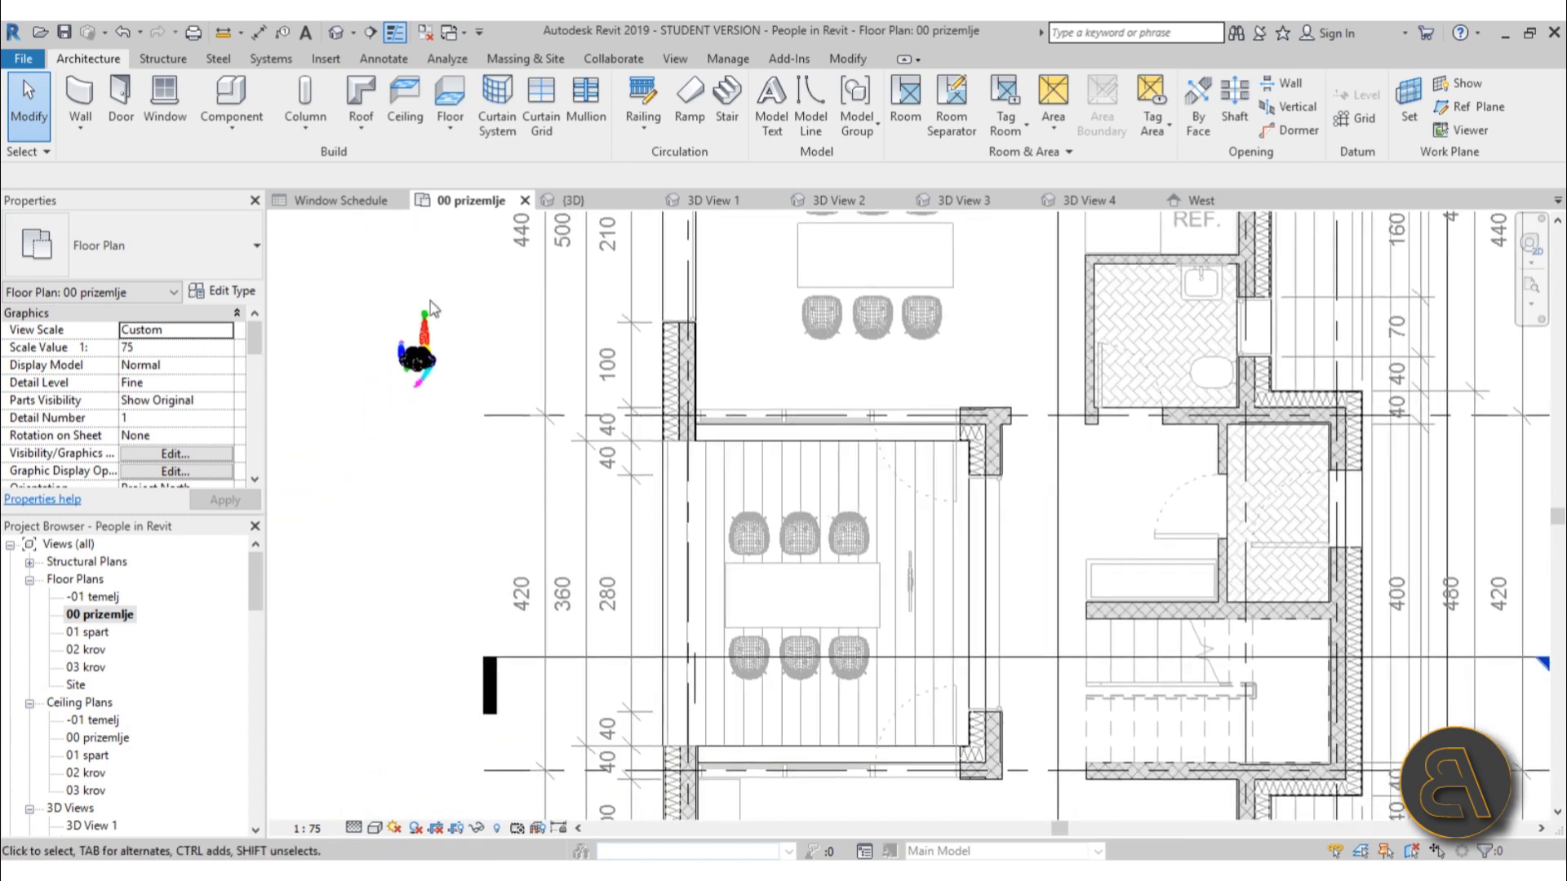
Step: Open the default 3D view and orbit to see more of the house's left side
left_click(338, 35)
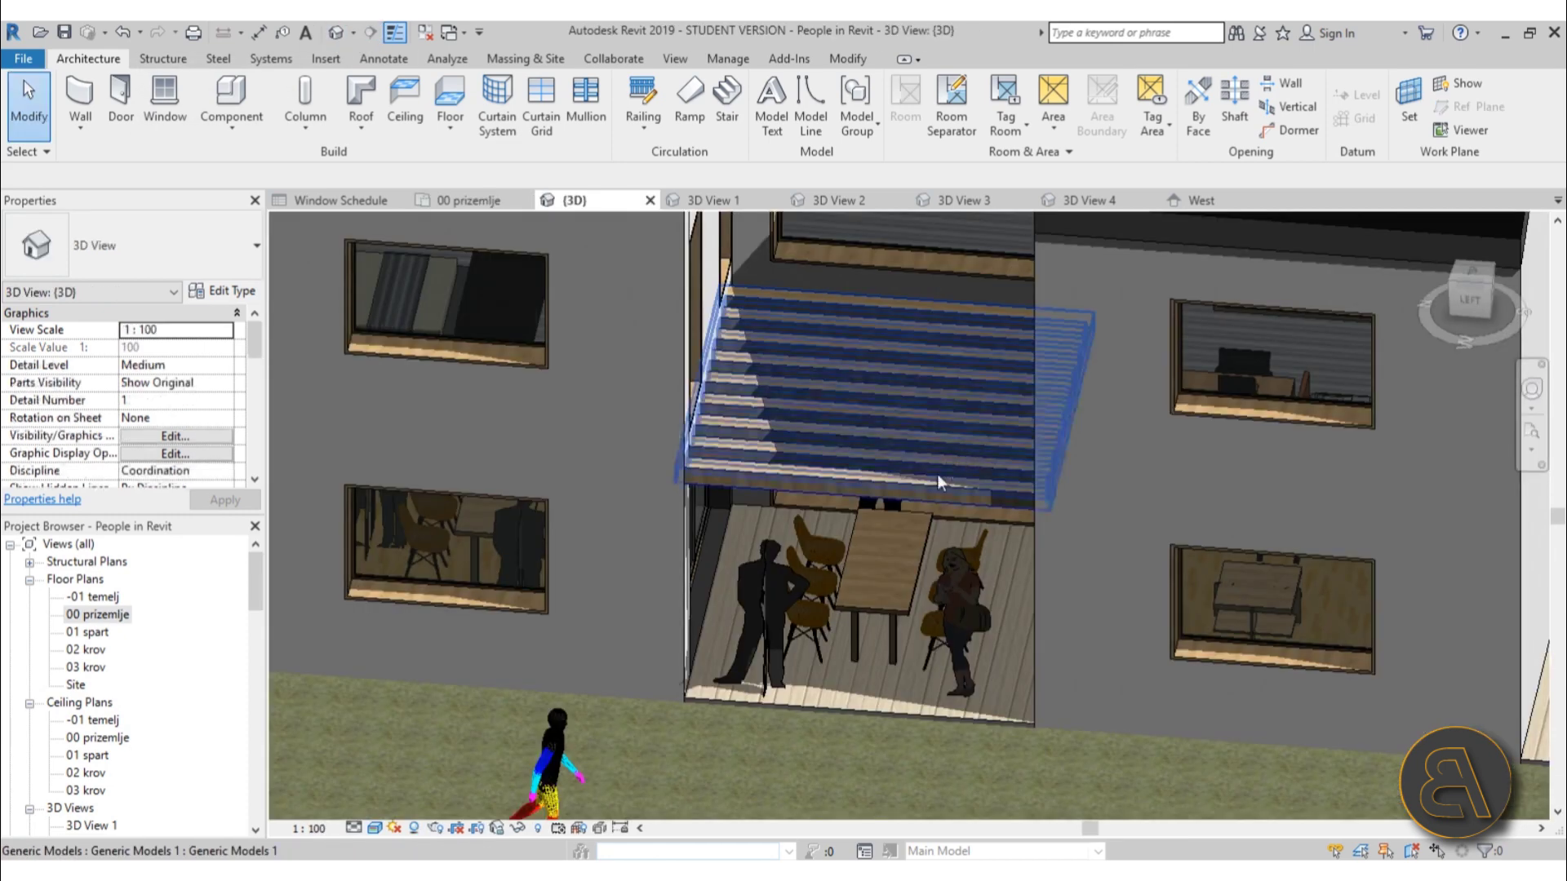
scroll(955, 572, "down", 5)
middle_click_drag(957, 581, 919, 584, "shift")
scroll(759, 539, "up", 6)
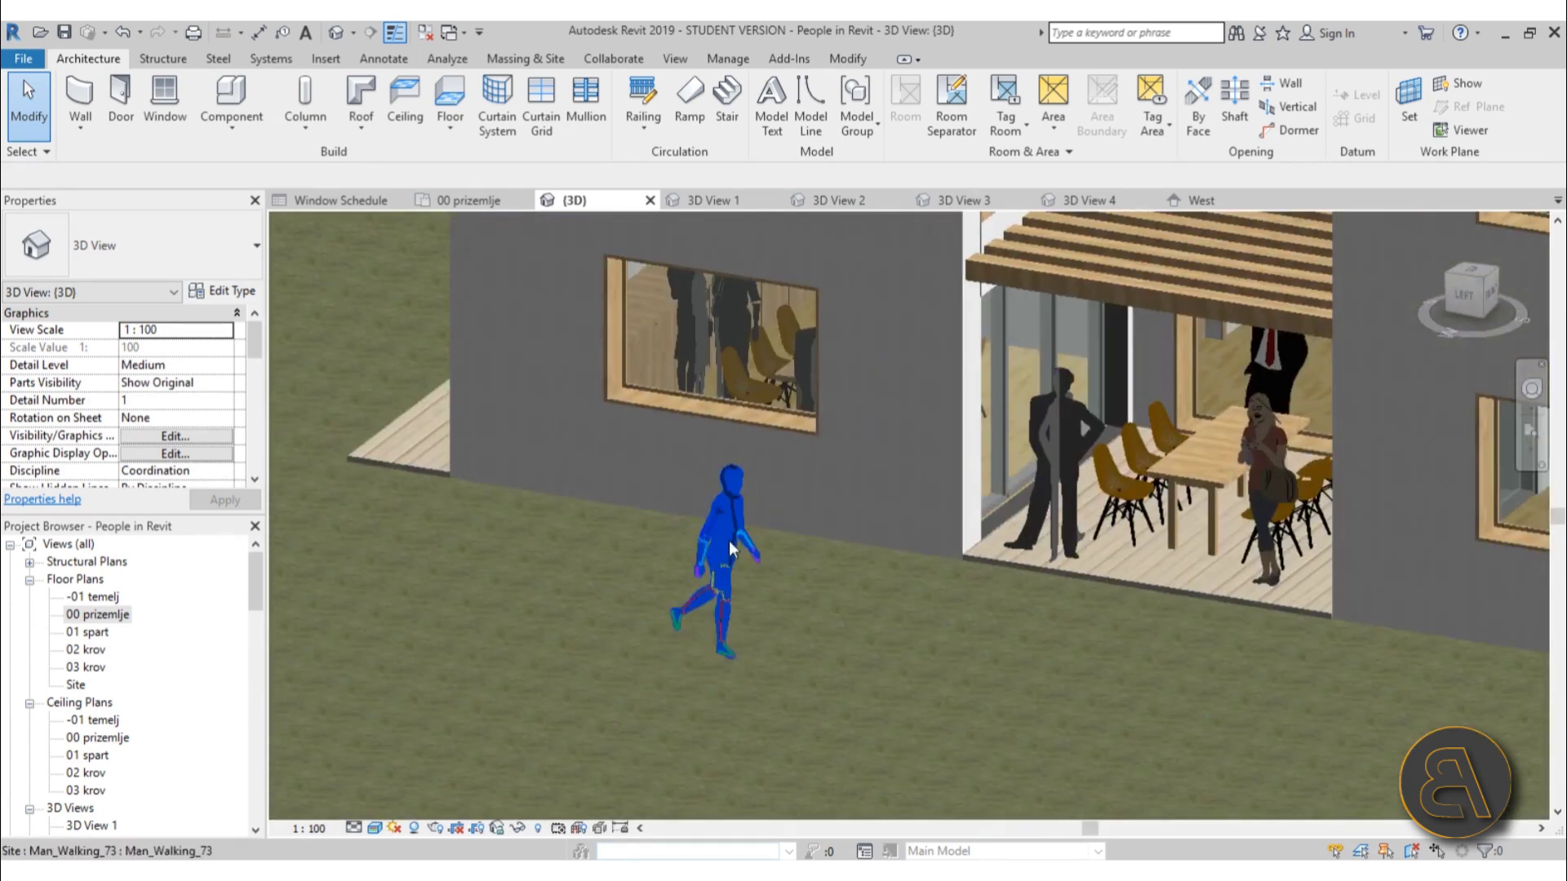
scroll(808, 565, "up", 3)
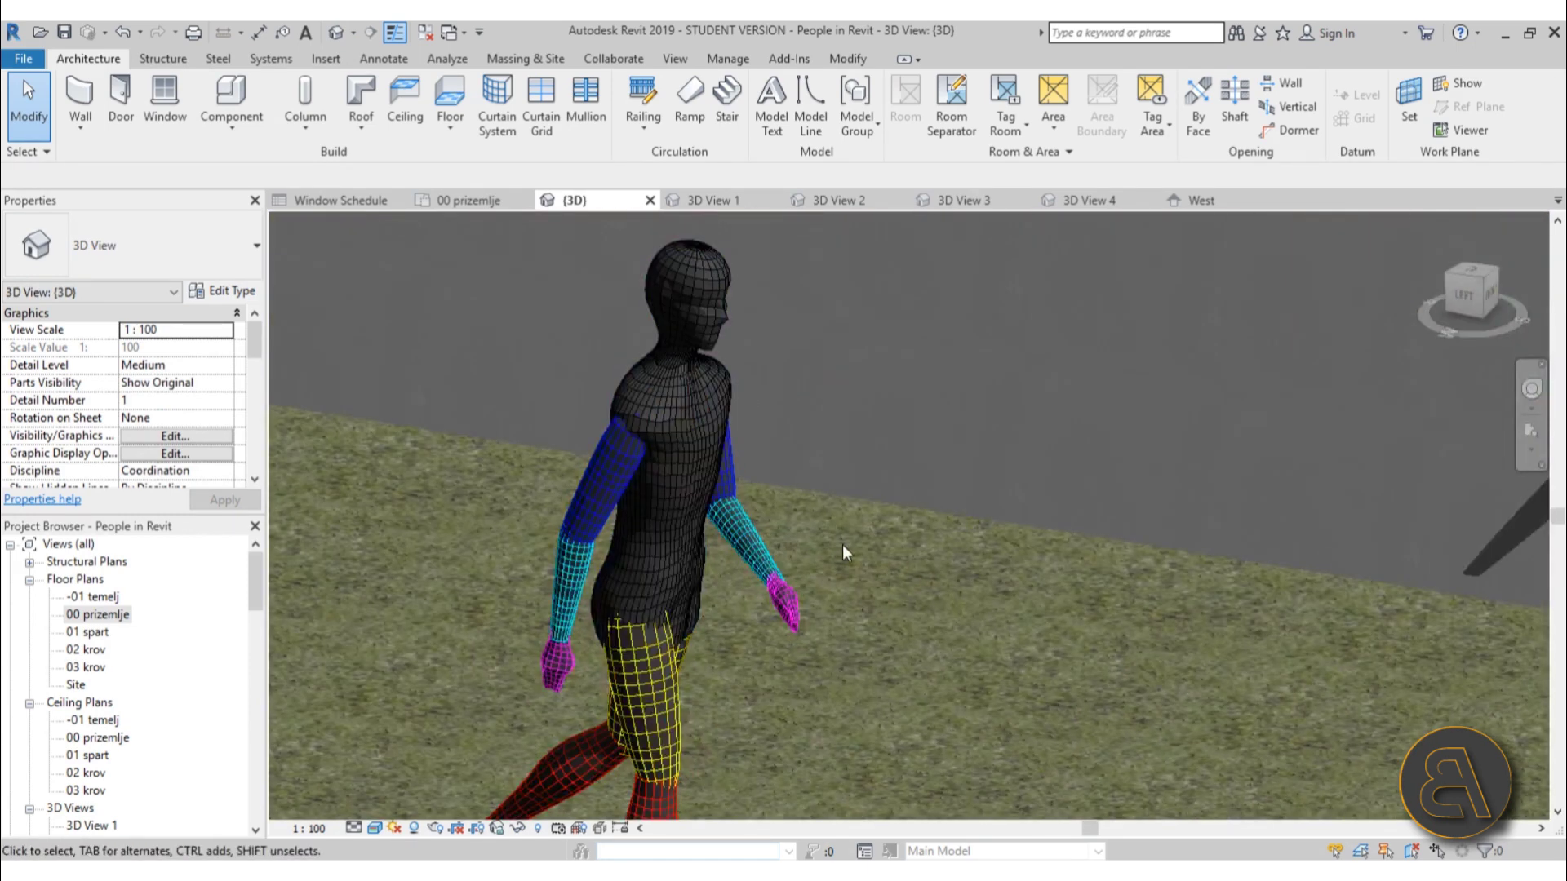
Step: Switch the 3D view to the Realistic visual style
left_click(377, 829)
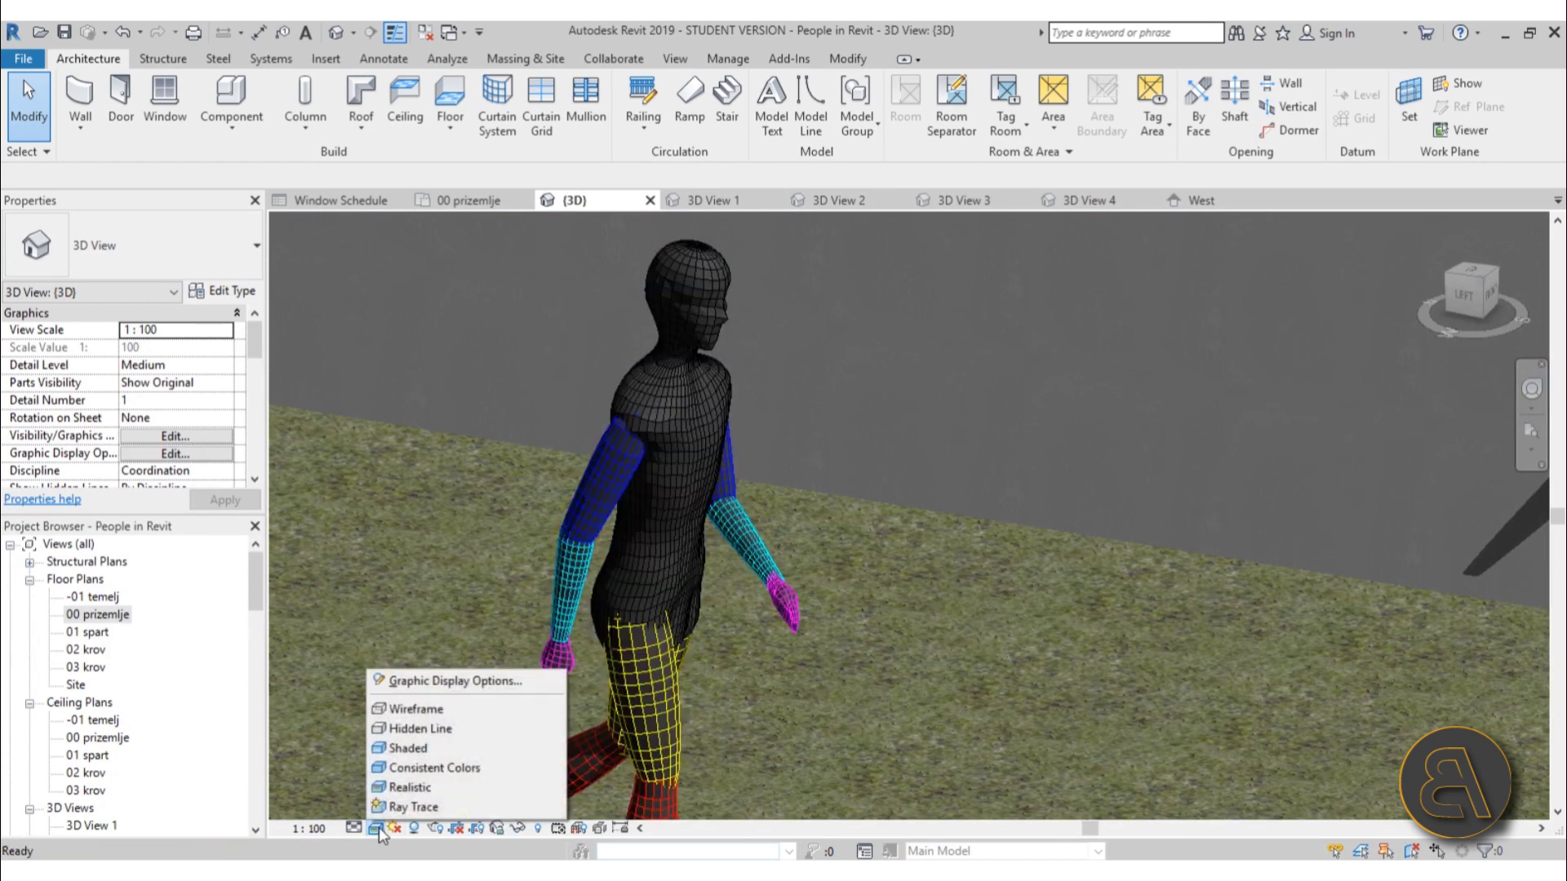
left_click(416, 788)
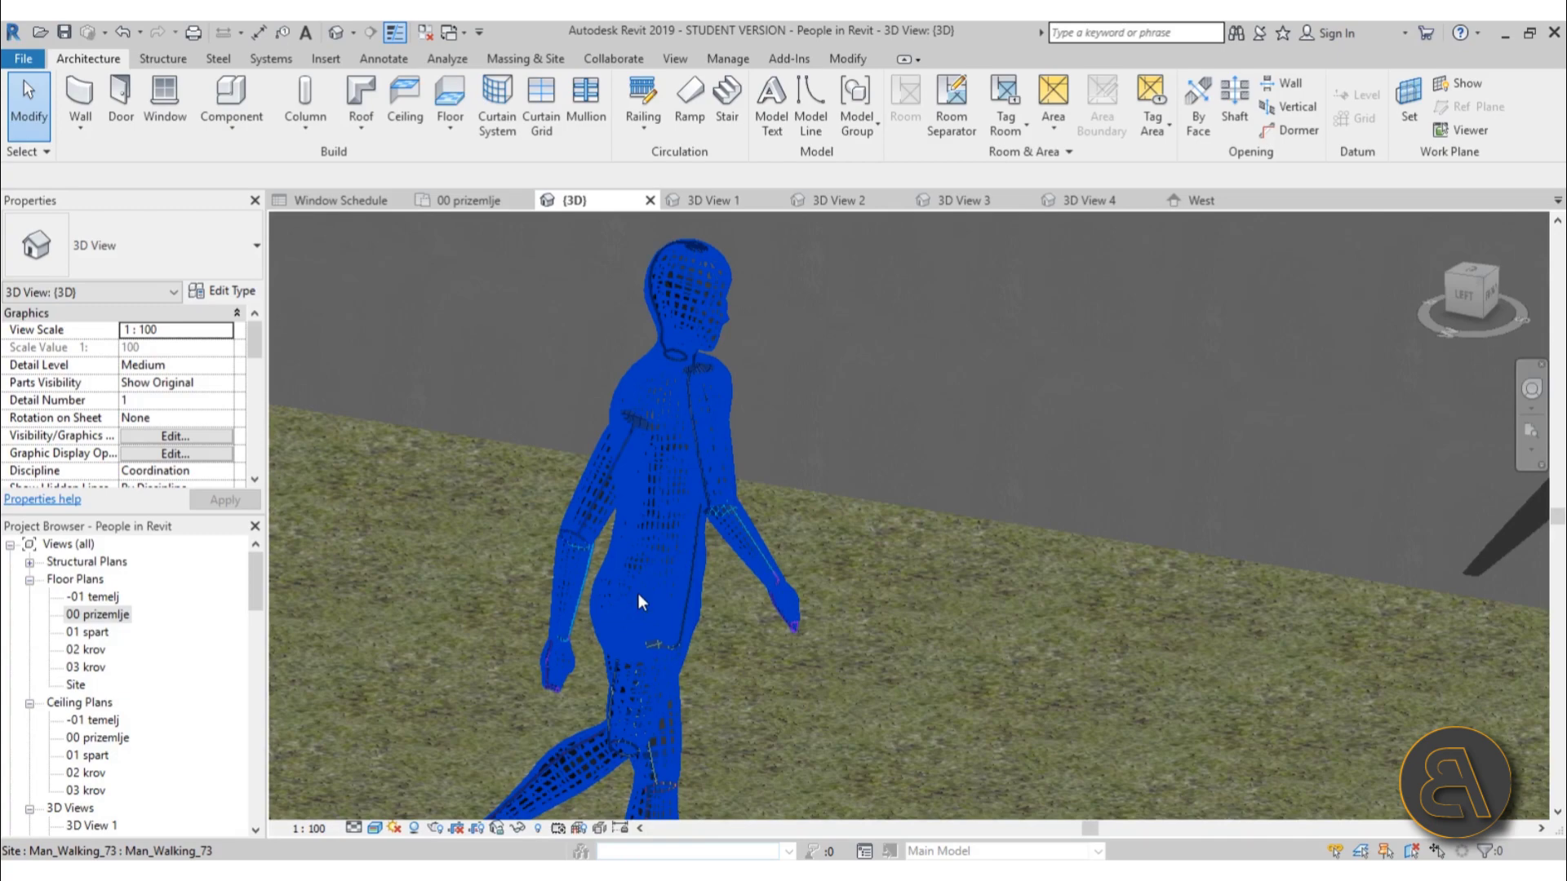
scroll(640, 595, "up", 2)
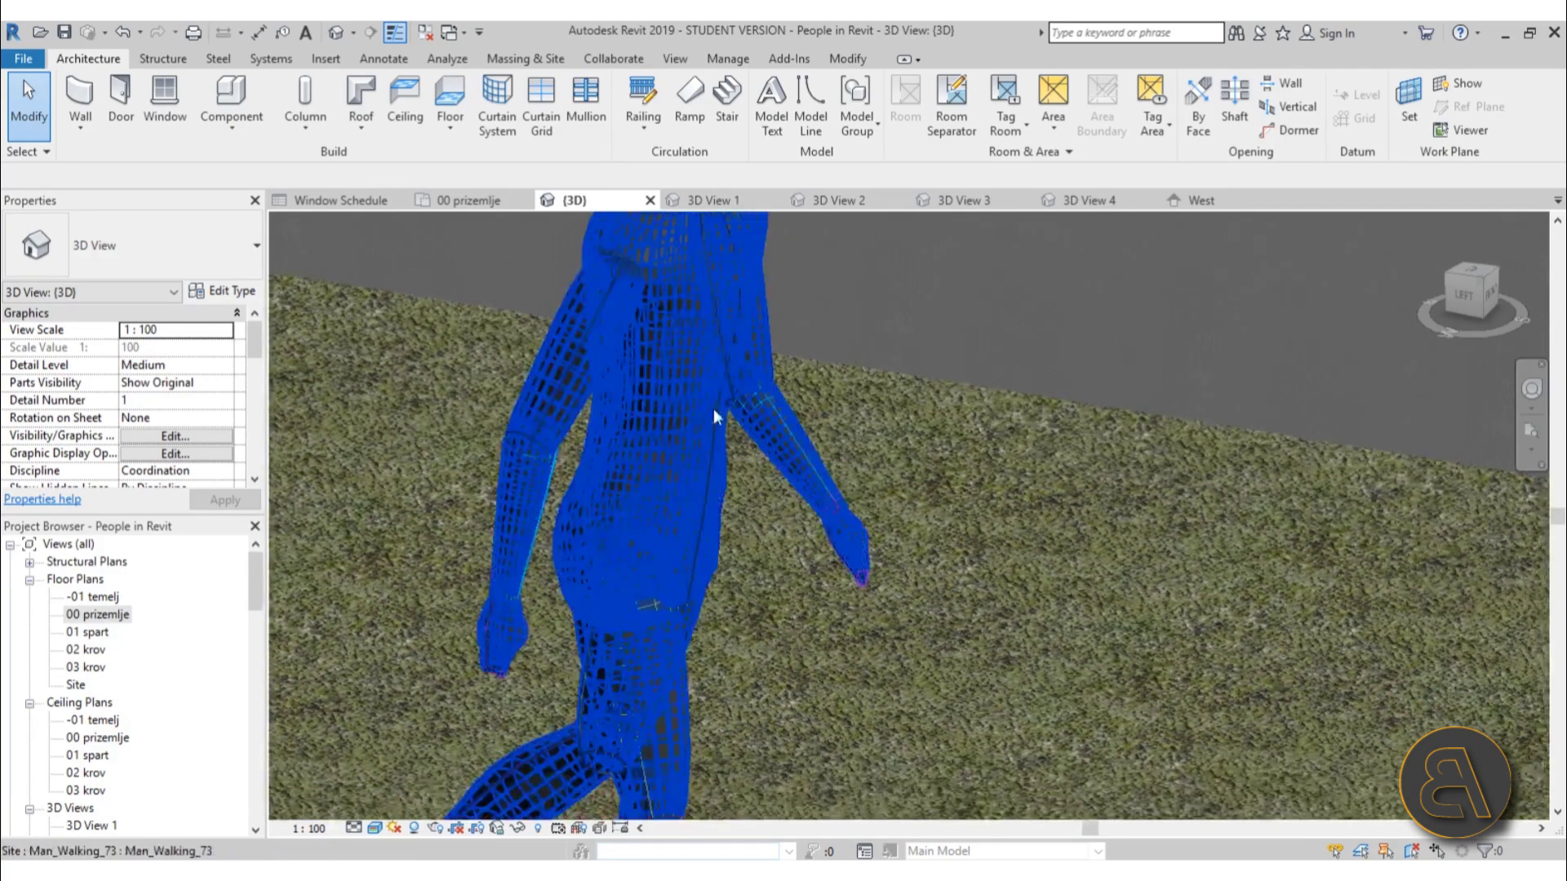
scroll(753, 674, "down", 2)
scroll(752, 674, "down", 1)
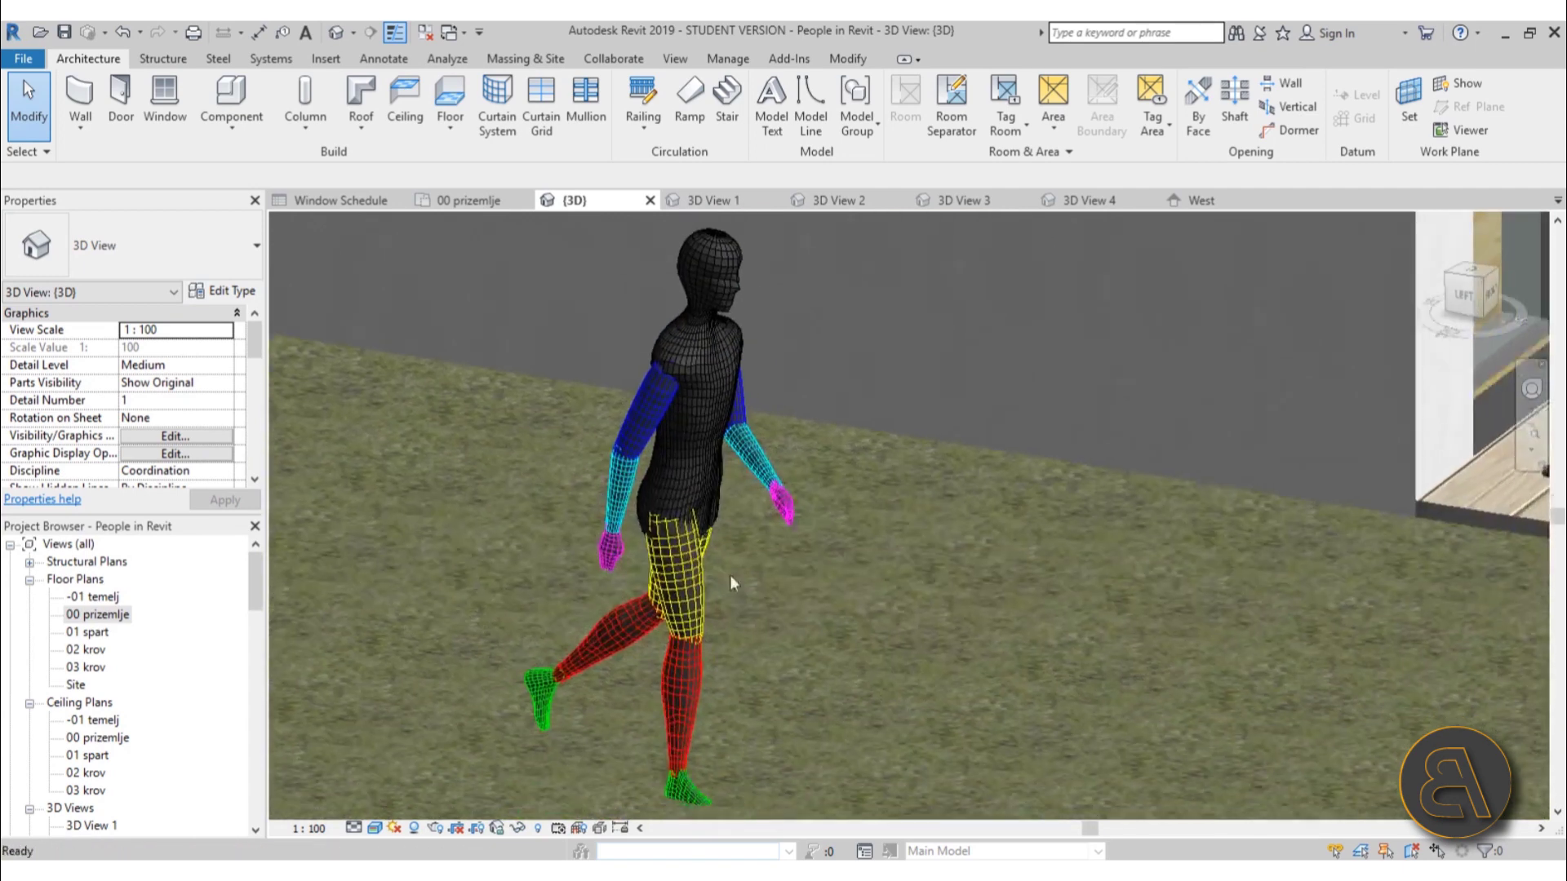
scroll(732, 532, "up", 2)
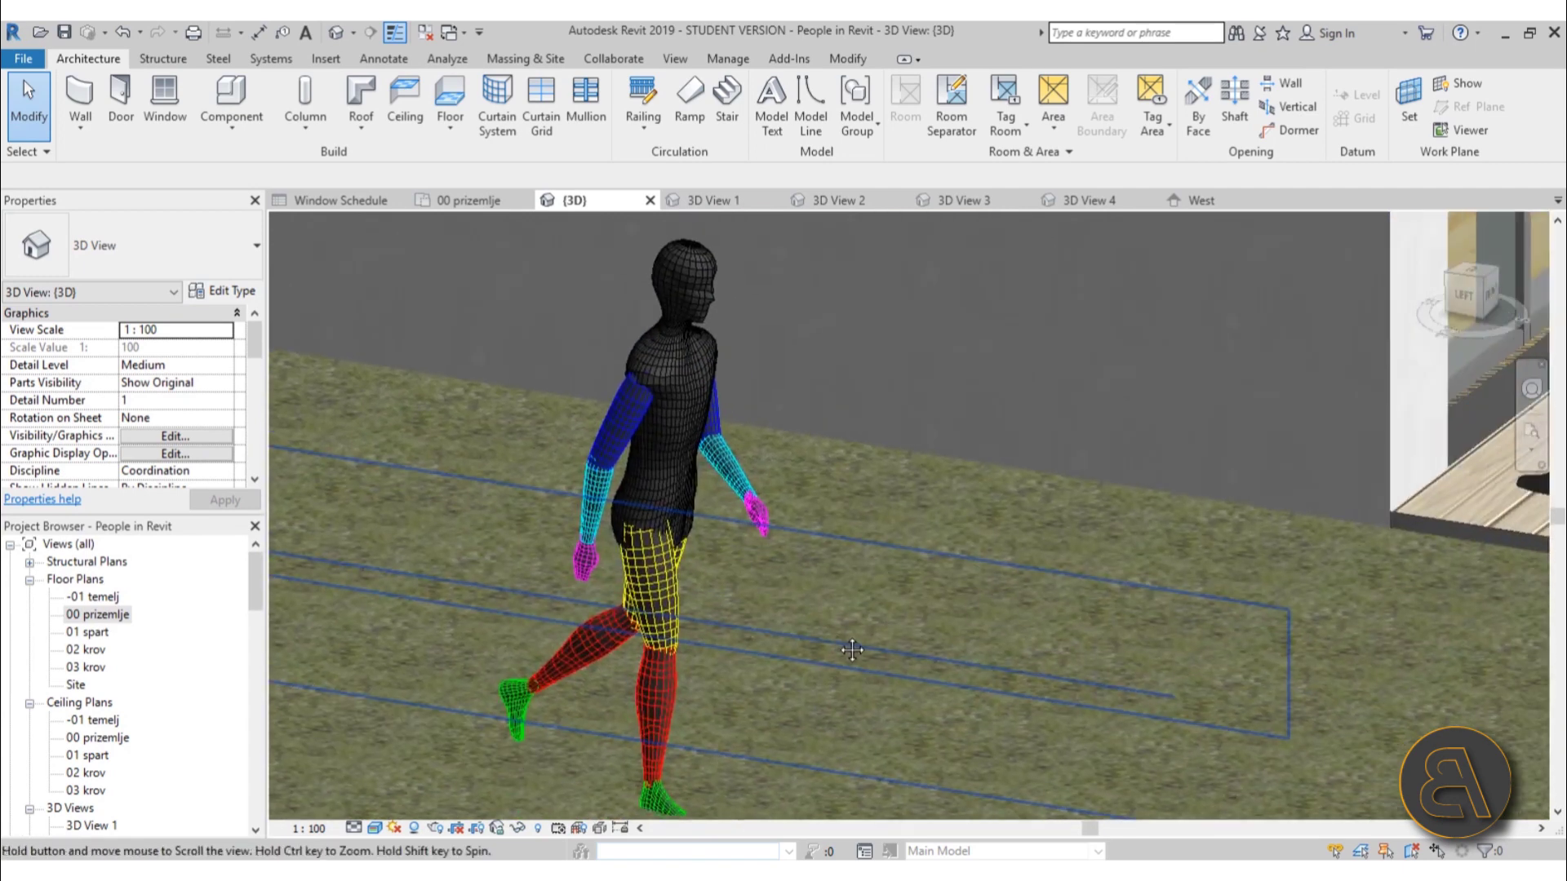
Step: Select the Man_Walking_73 figure, then frame the terrace and select it again
left_click(751, 510)
key("Escape")
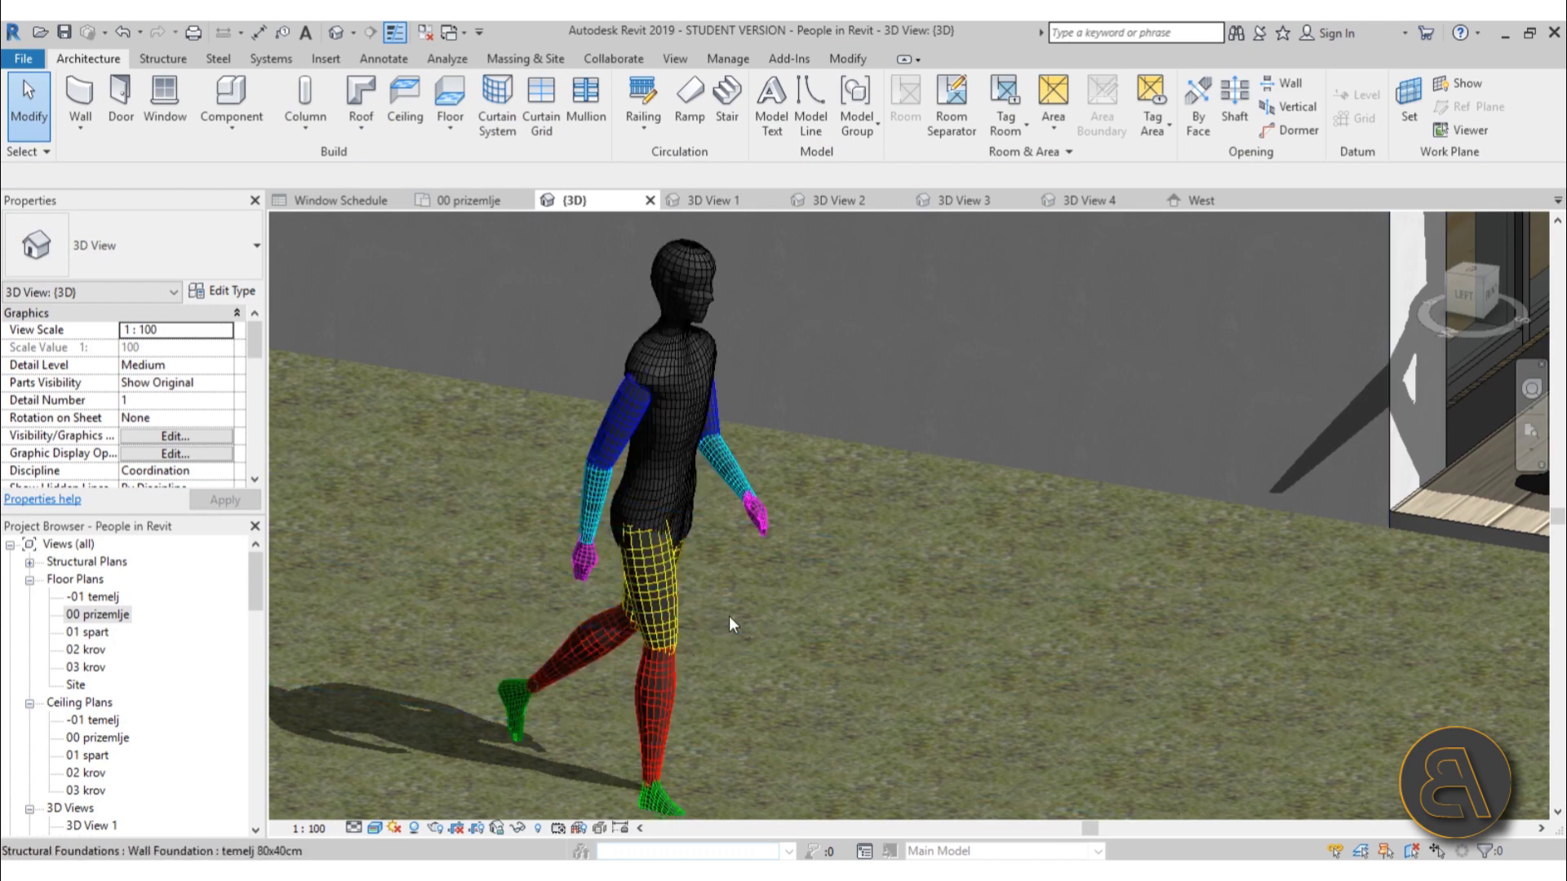
scroll(648, 473, "down", 2)
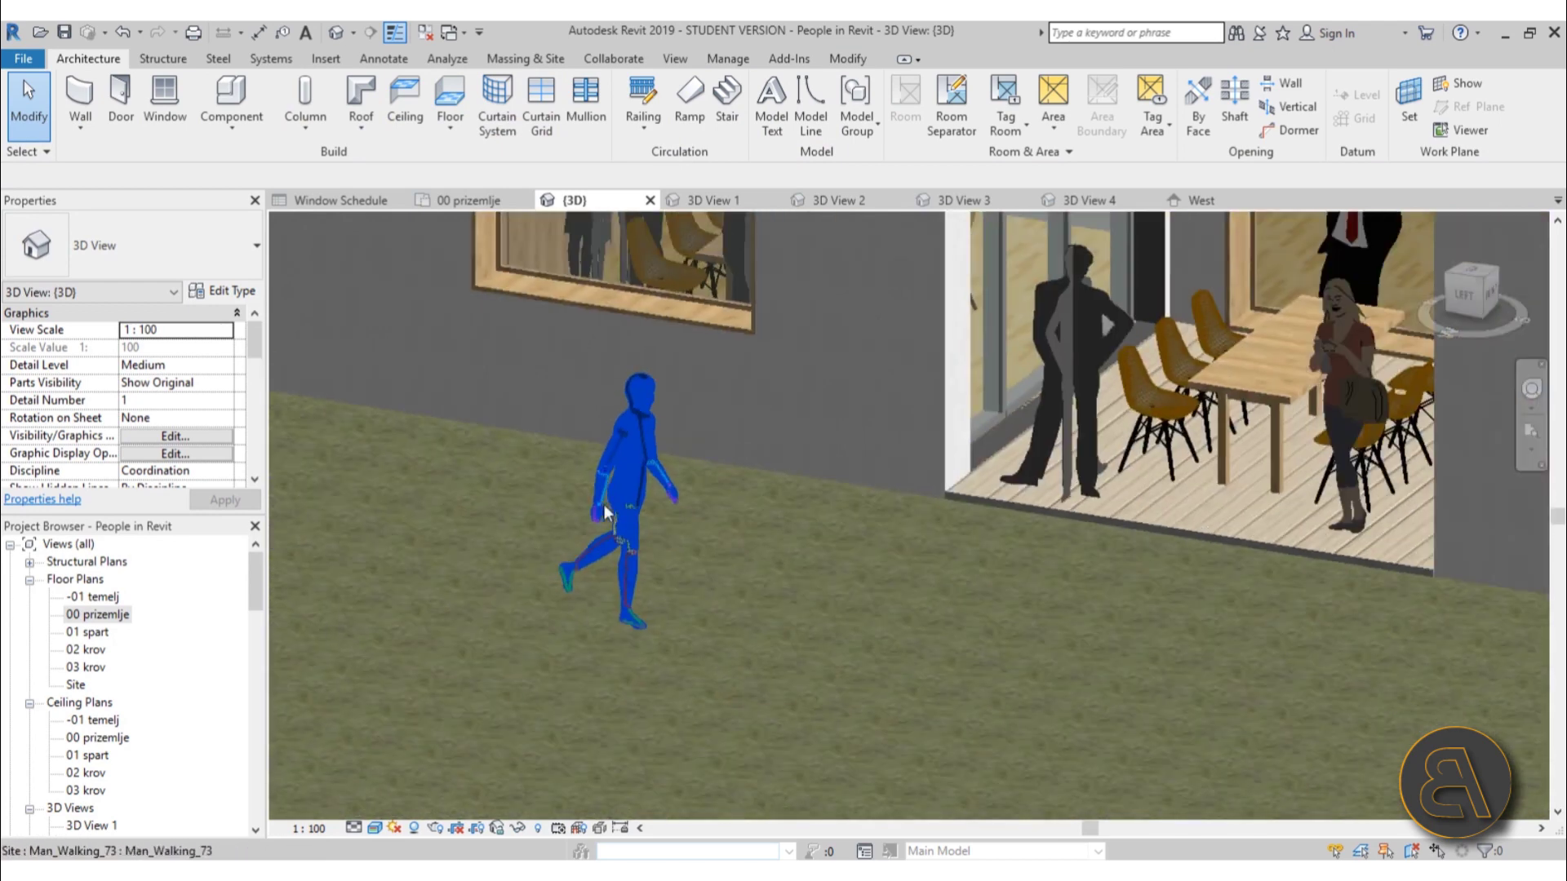
scroll(863, 631, "down", 1)
middle_click_drag(864, 631, 745, 705)
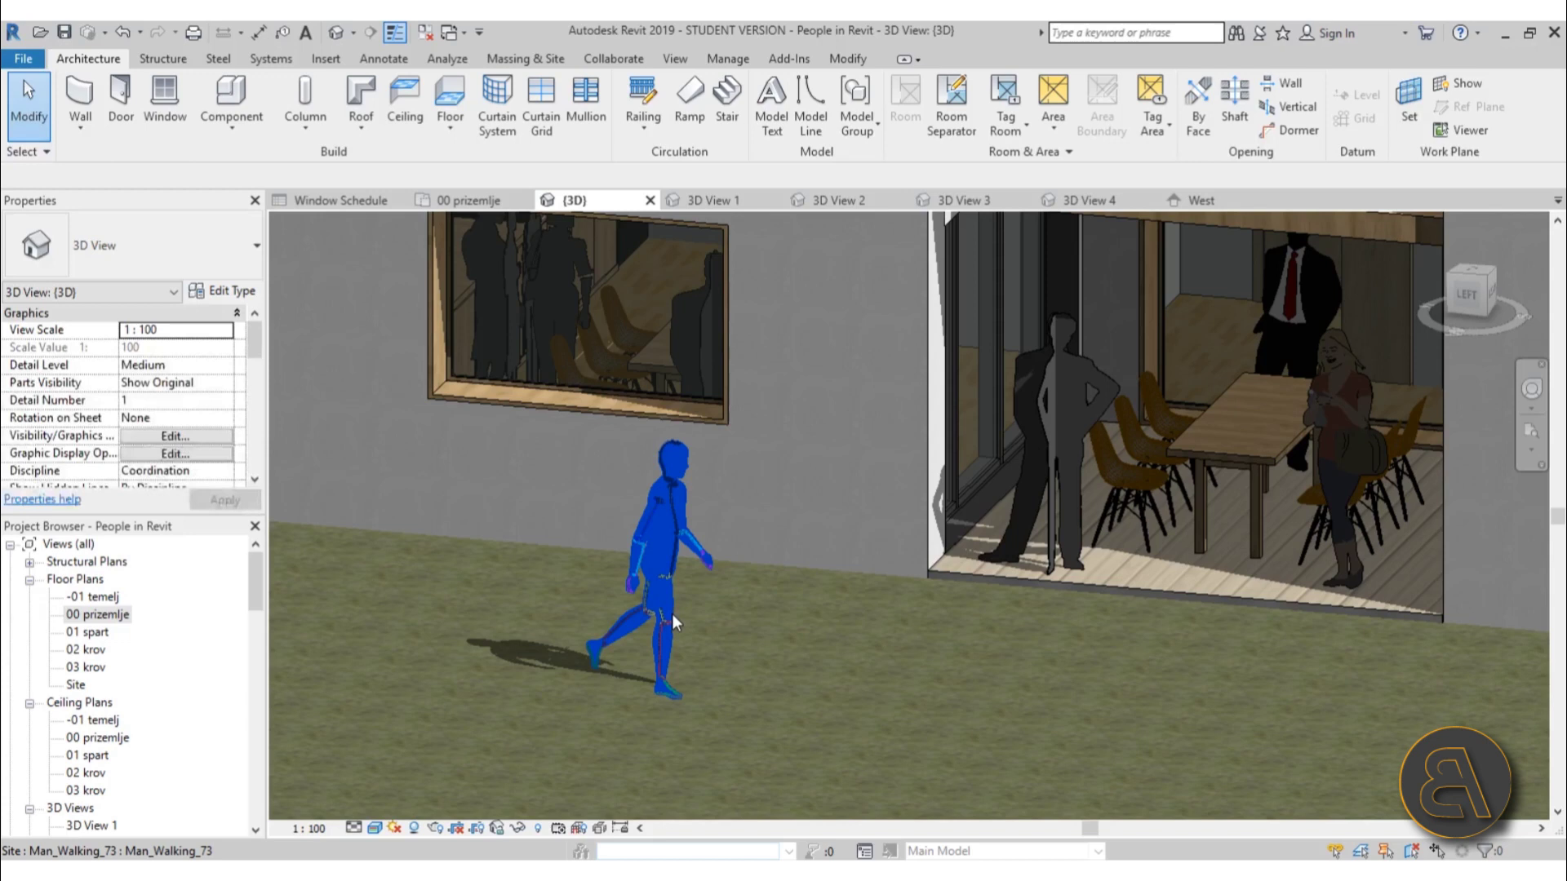
left_click(657, 555)
left_click(535, 616)
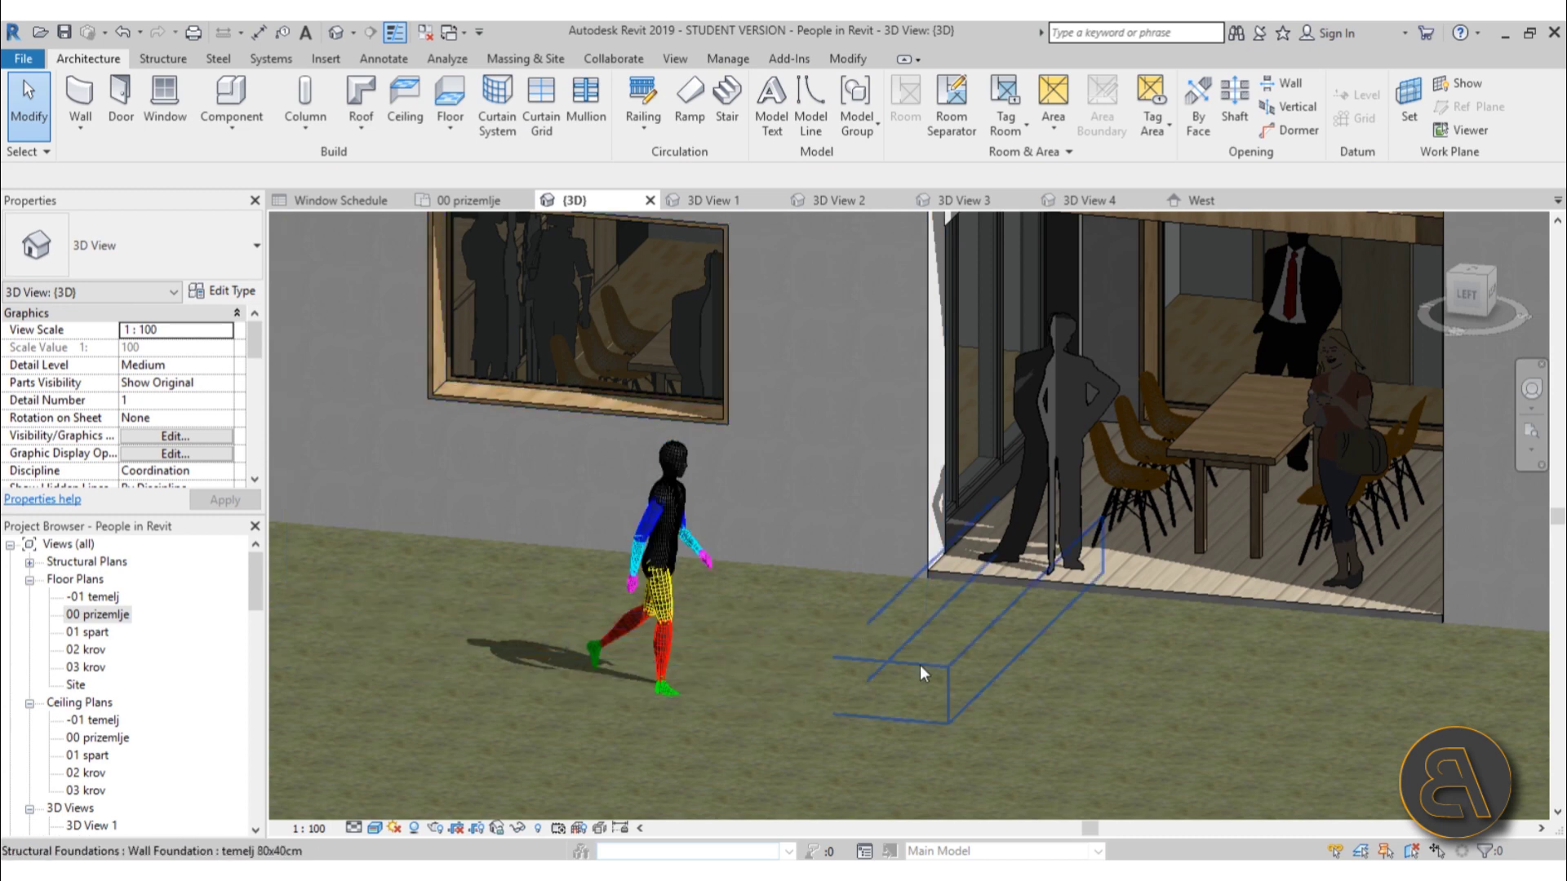
middle_click_drag(721, 610, 659, 559)
middle_click_drag(675, 724, 668, 710)
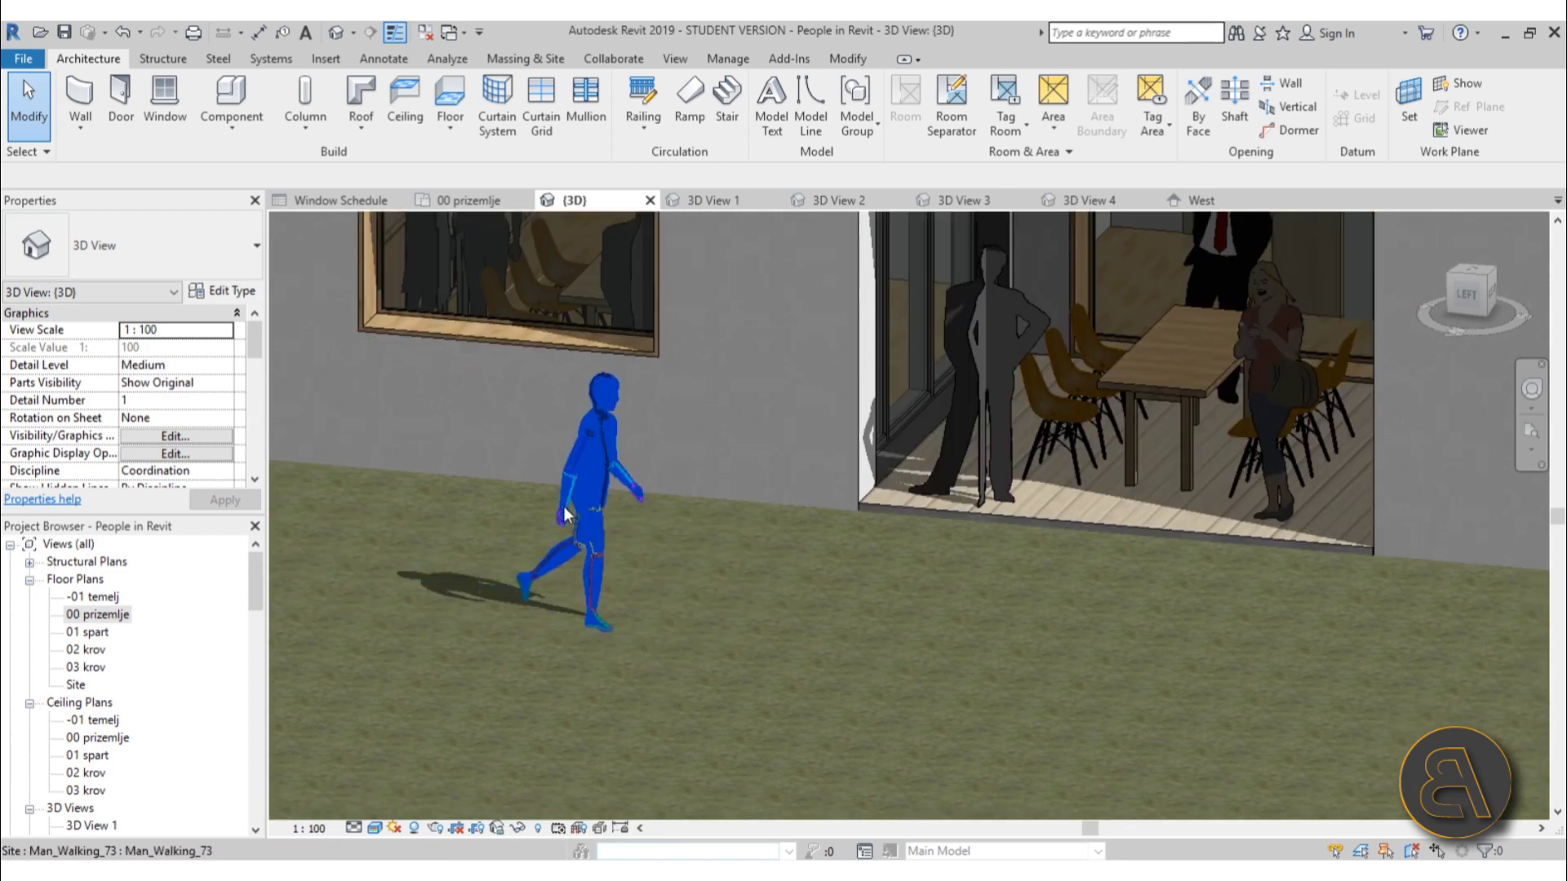
scroll(560, 531, "up", 4)
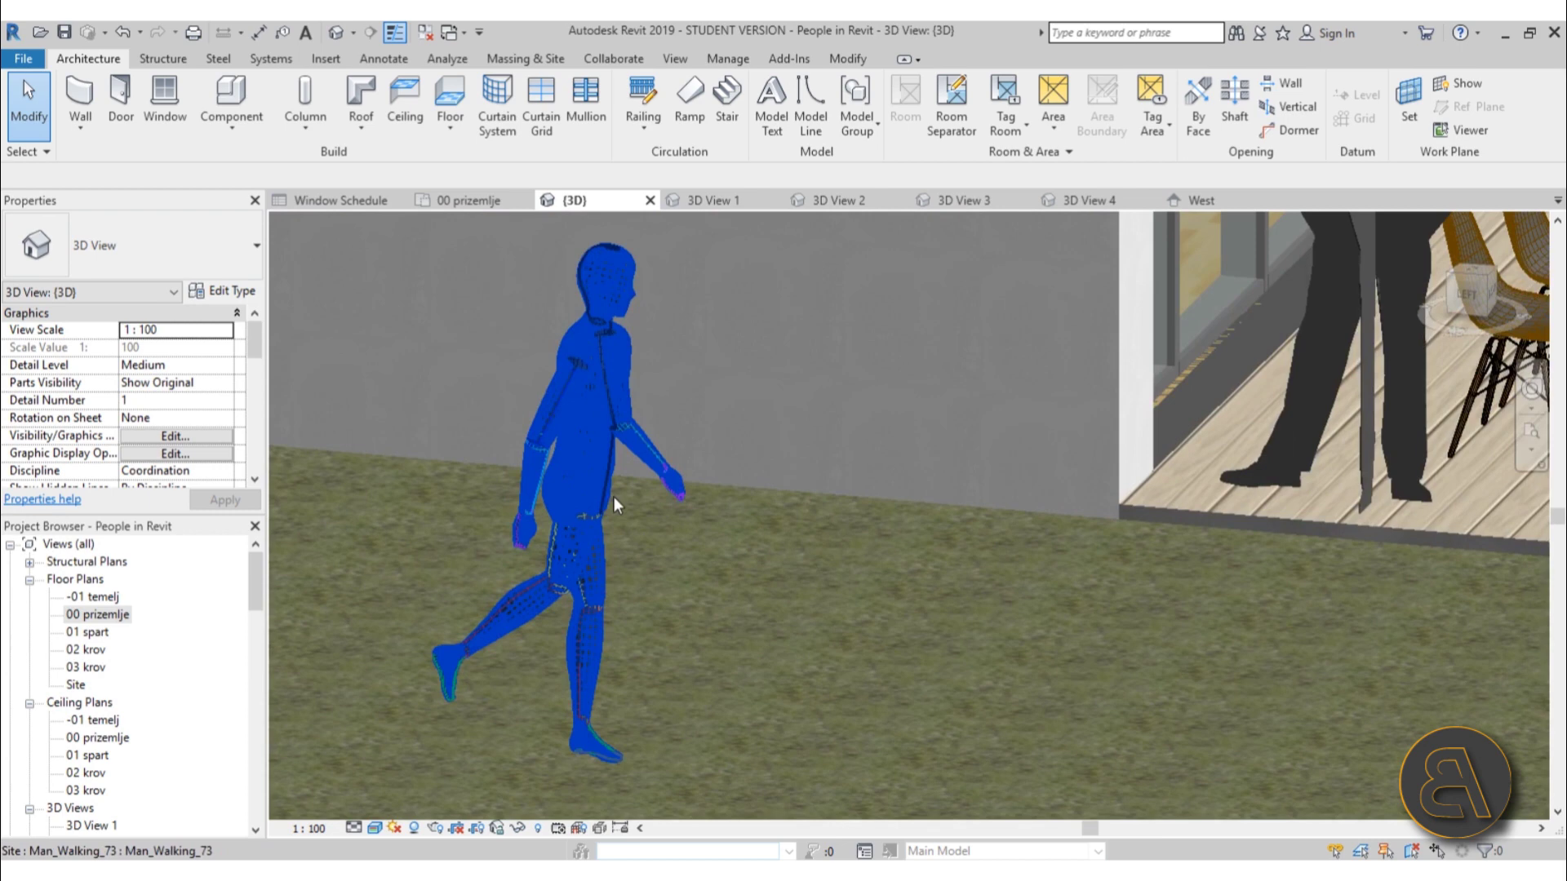
scroll(584, 527, "down", 4)
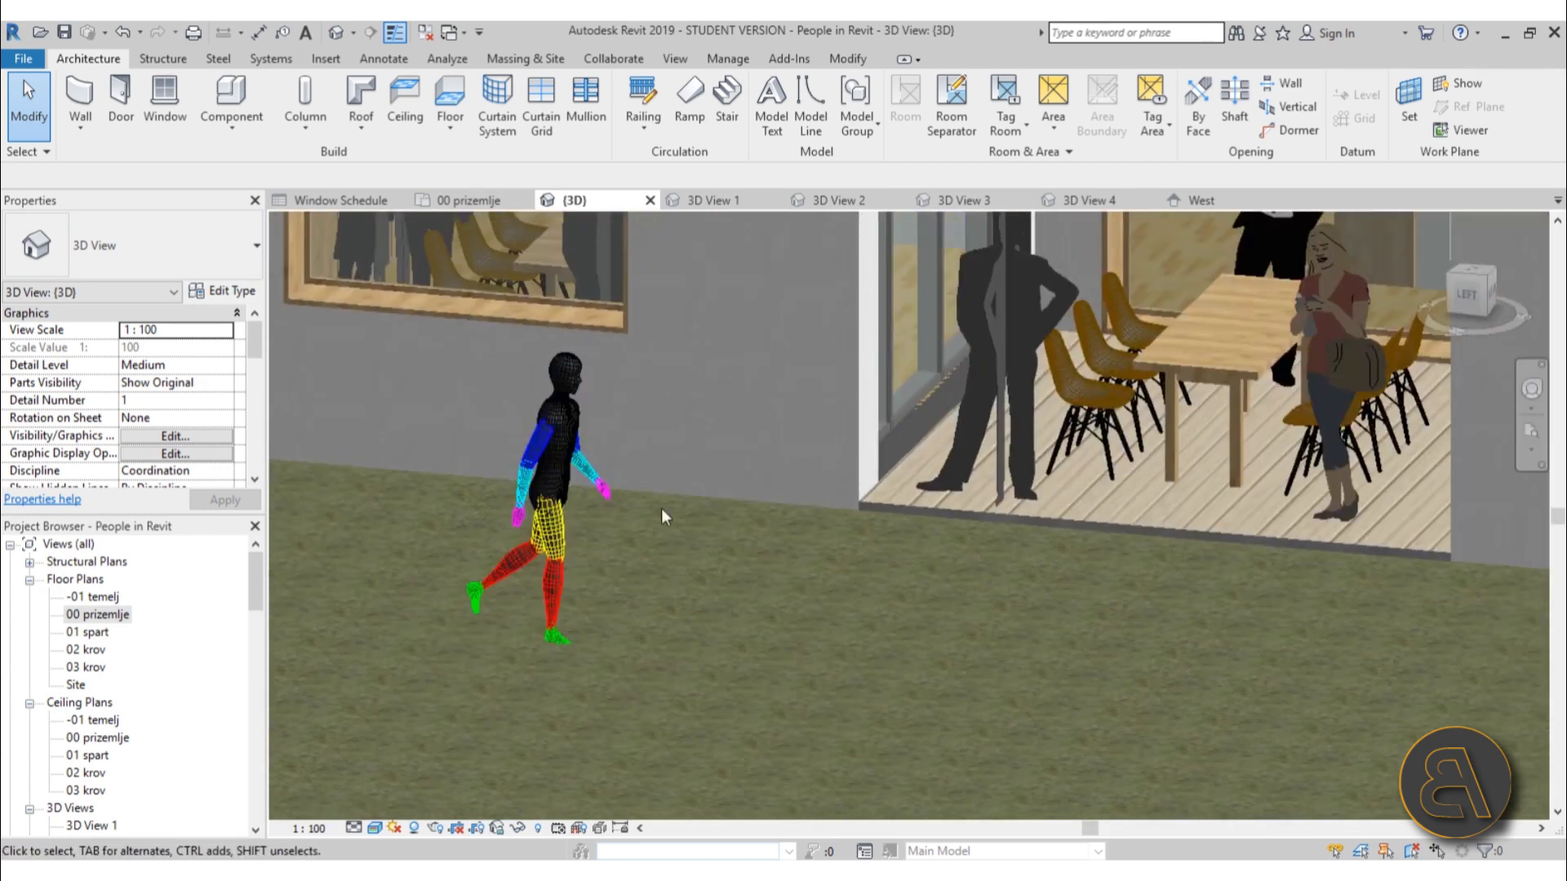
scroll(1431, 485, "up", 5)
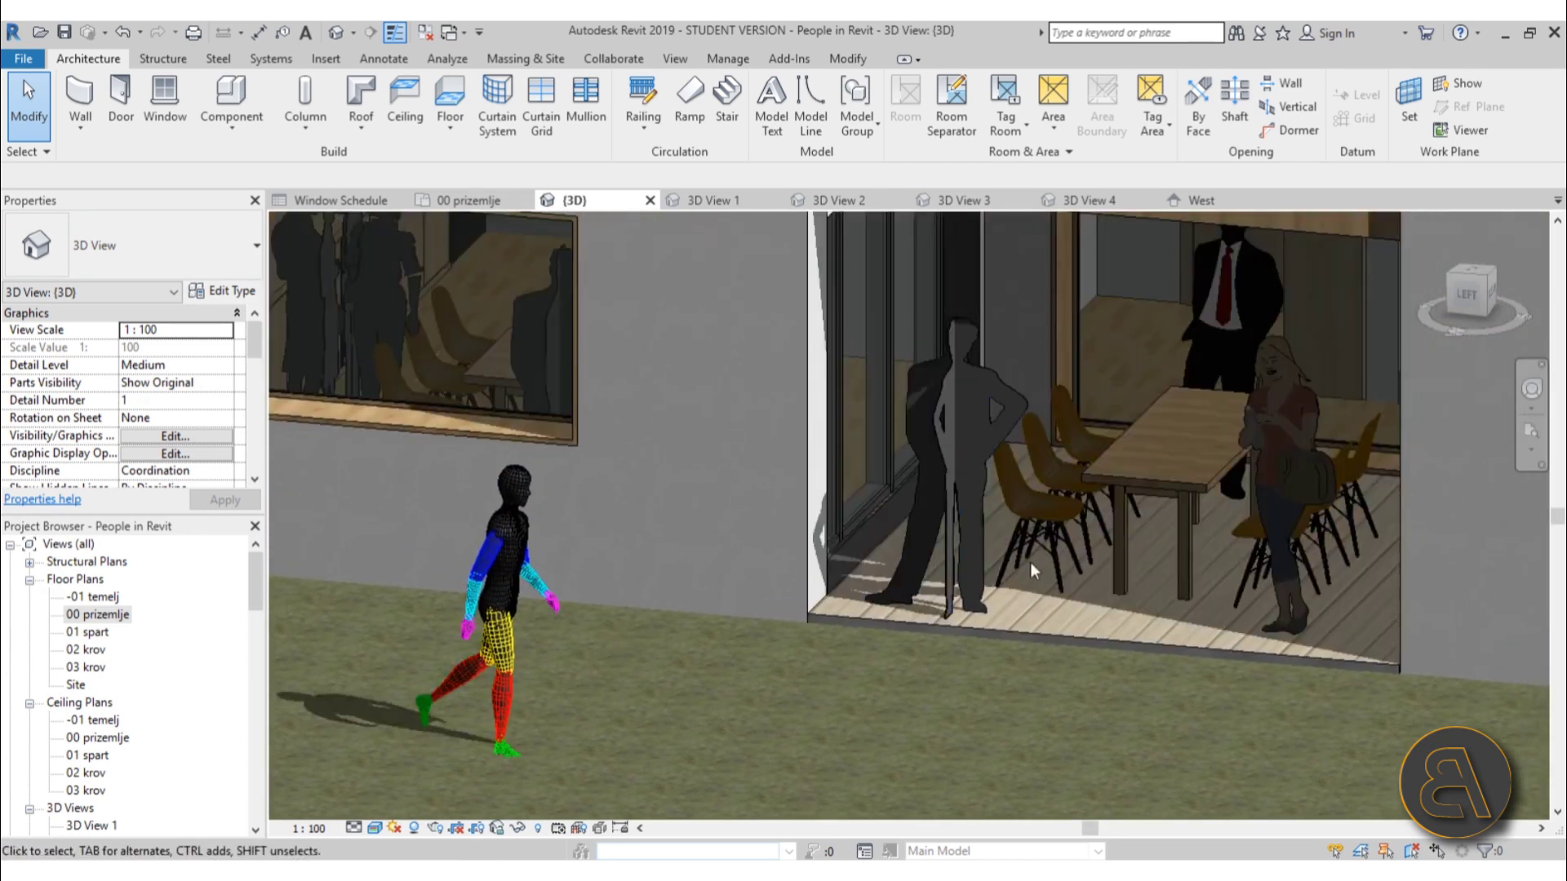
scroll(710, 481, "down", 5)
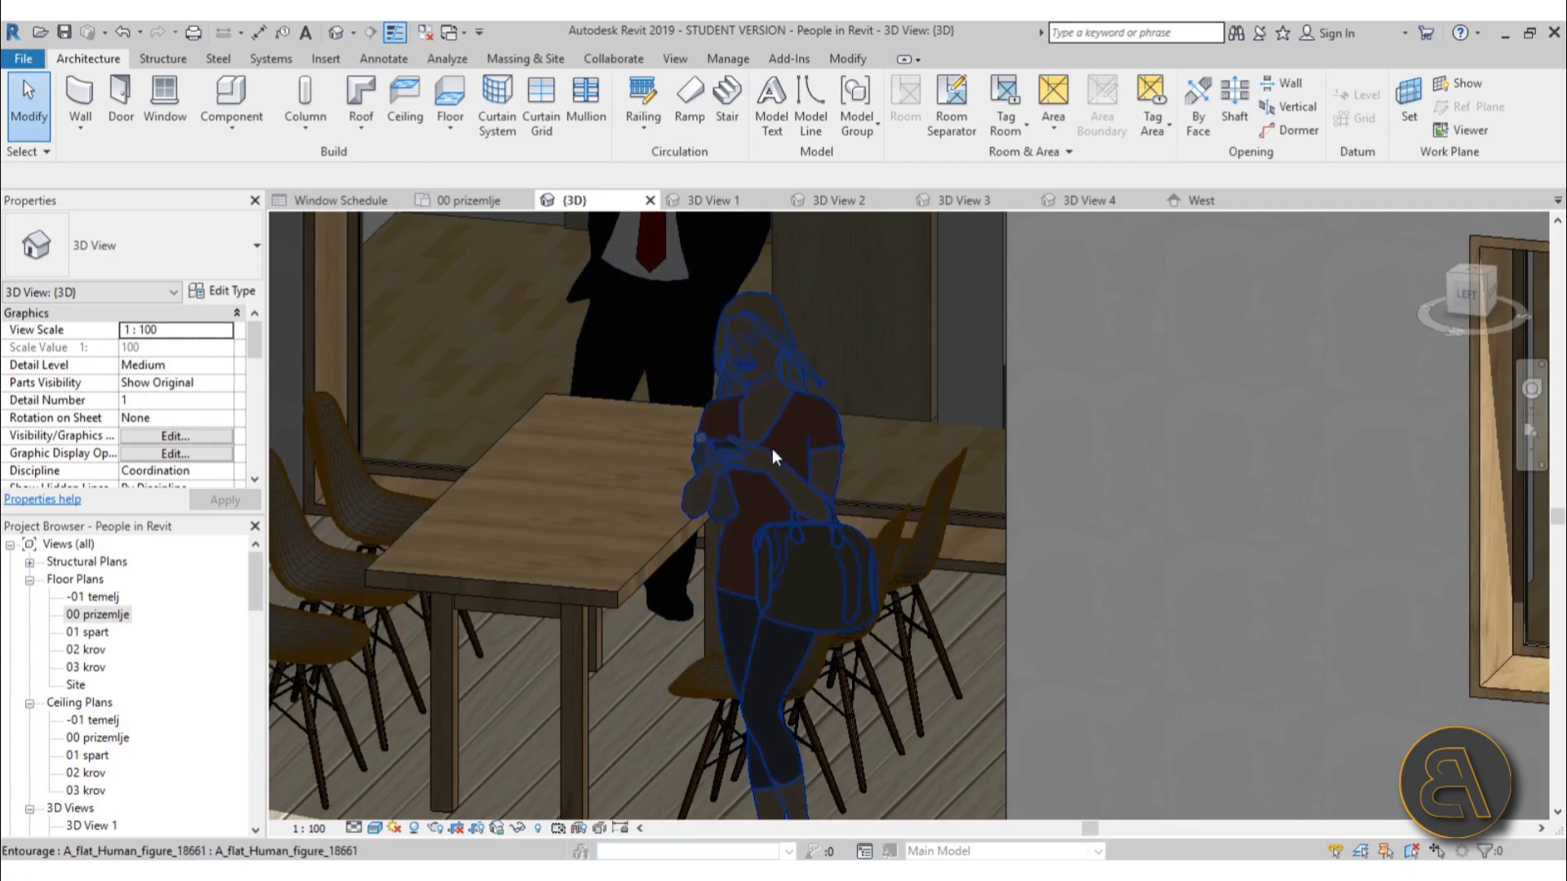
scroll(773, 457, "down", 5)
Step: Orbit the 3D view to an oblique angle around the walking man figure
scroll(525, 604, "up", 3)
left_click(545, 591)
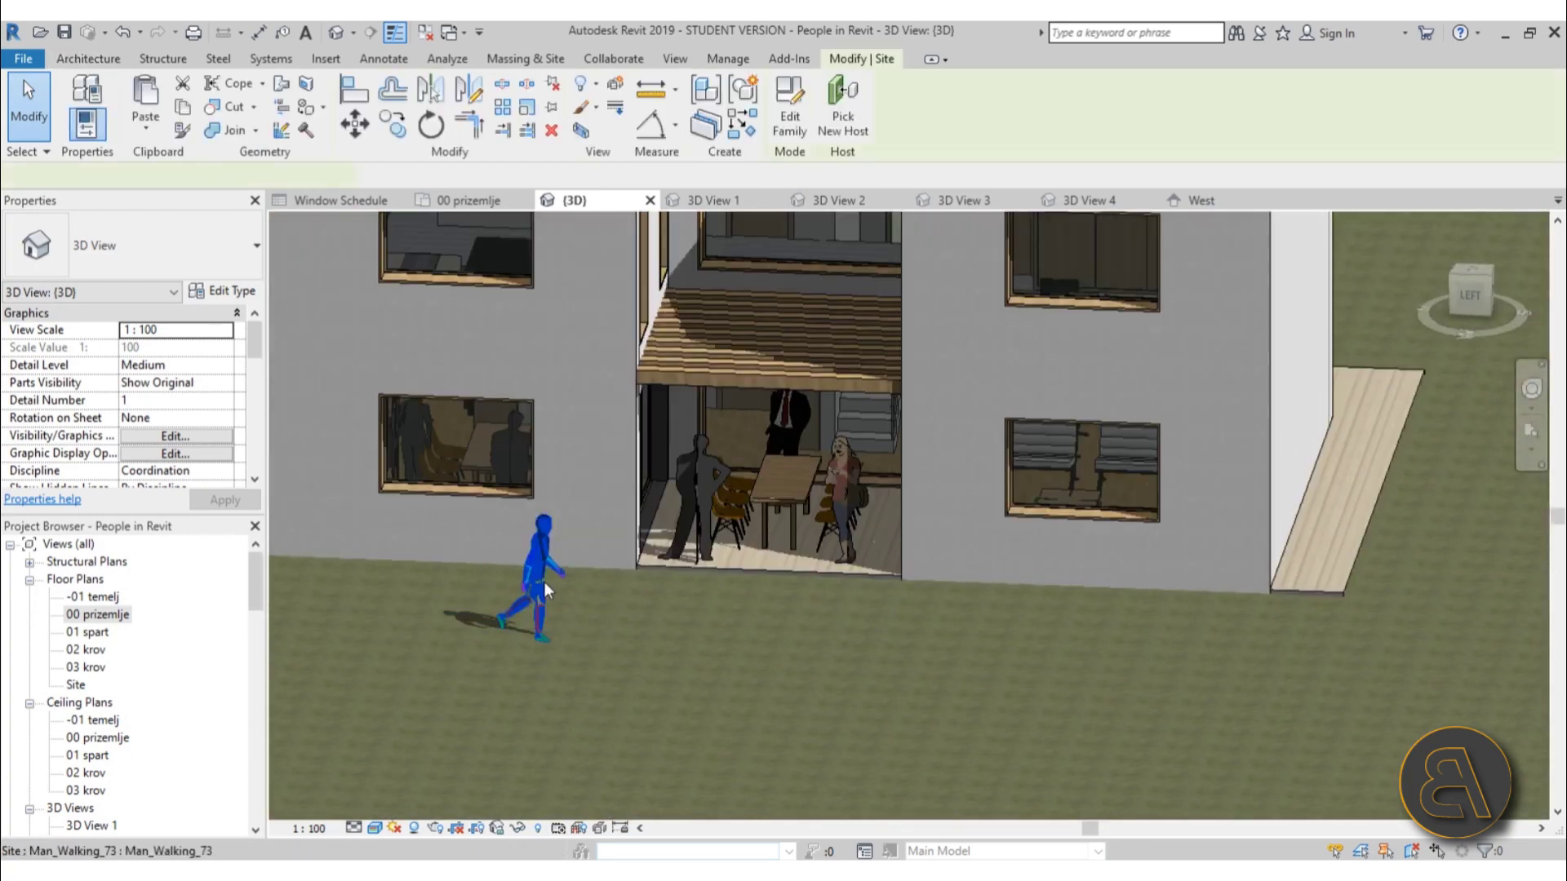
middle_click_drag(546, 591, 542, 640, "shift")
scroll(644, 610, "up", 5)
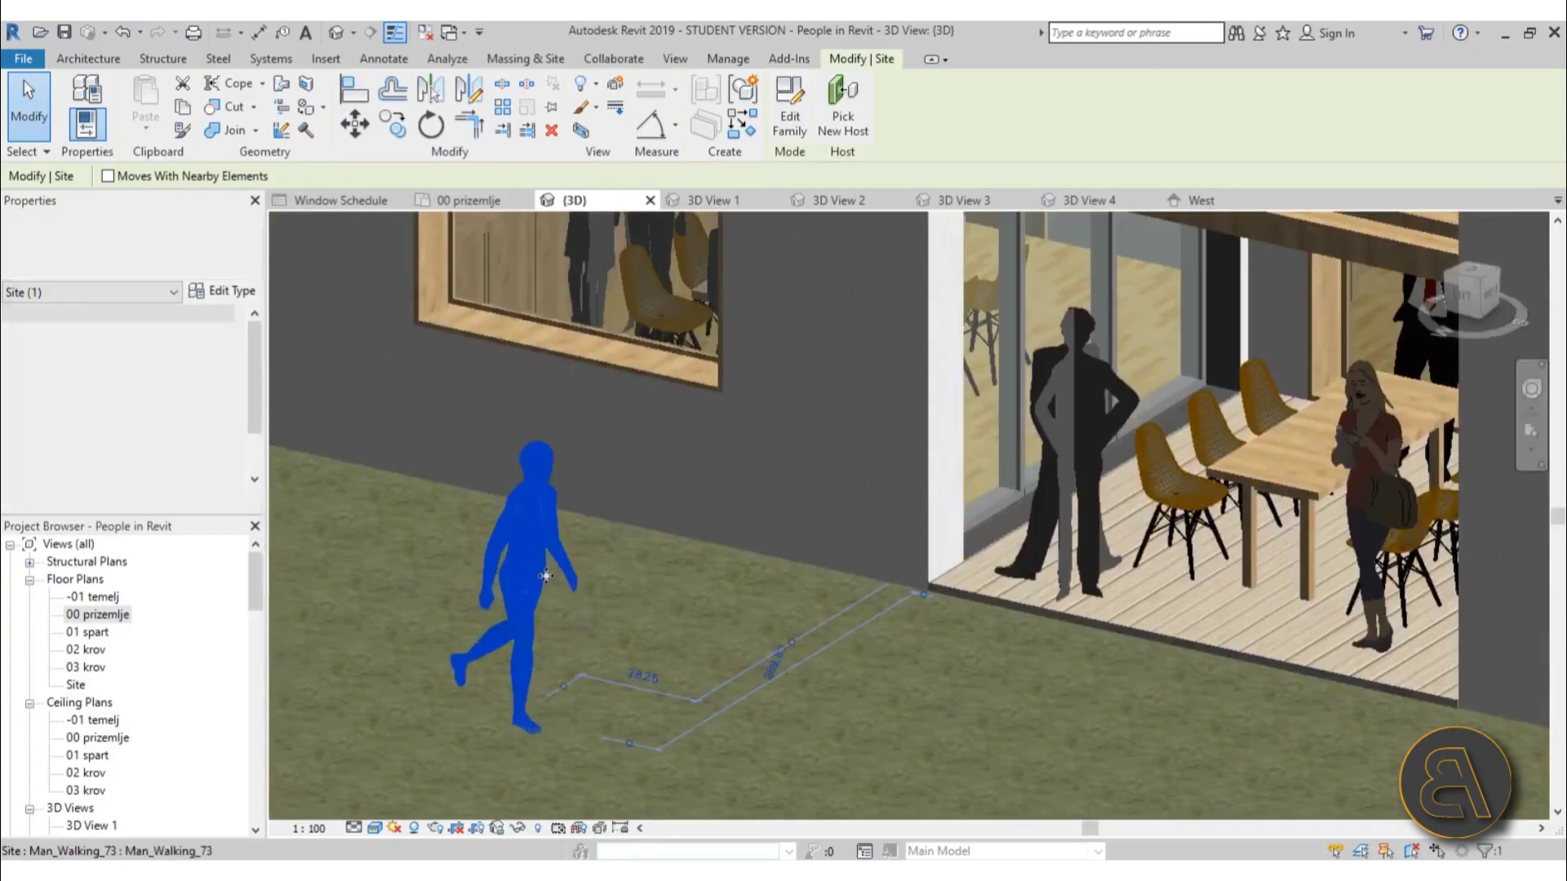
left_click(645, 604)
Step: Set the 3D view to Hidden Line and check the walking man figure
left_click(375, 828)
left_click(414, 730)
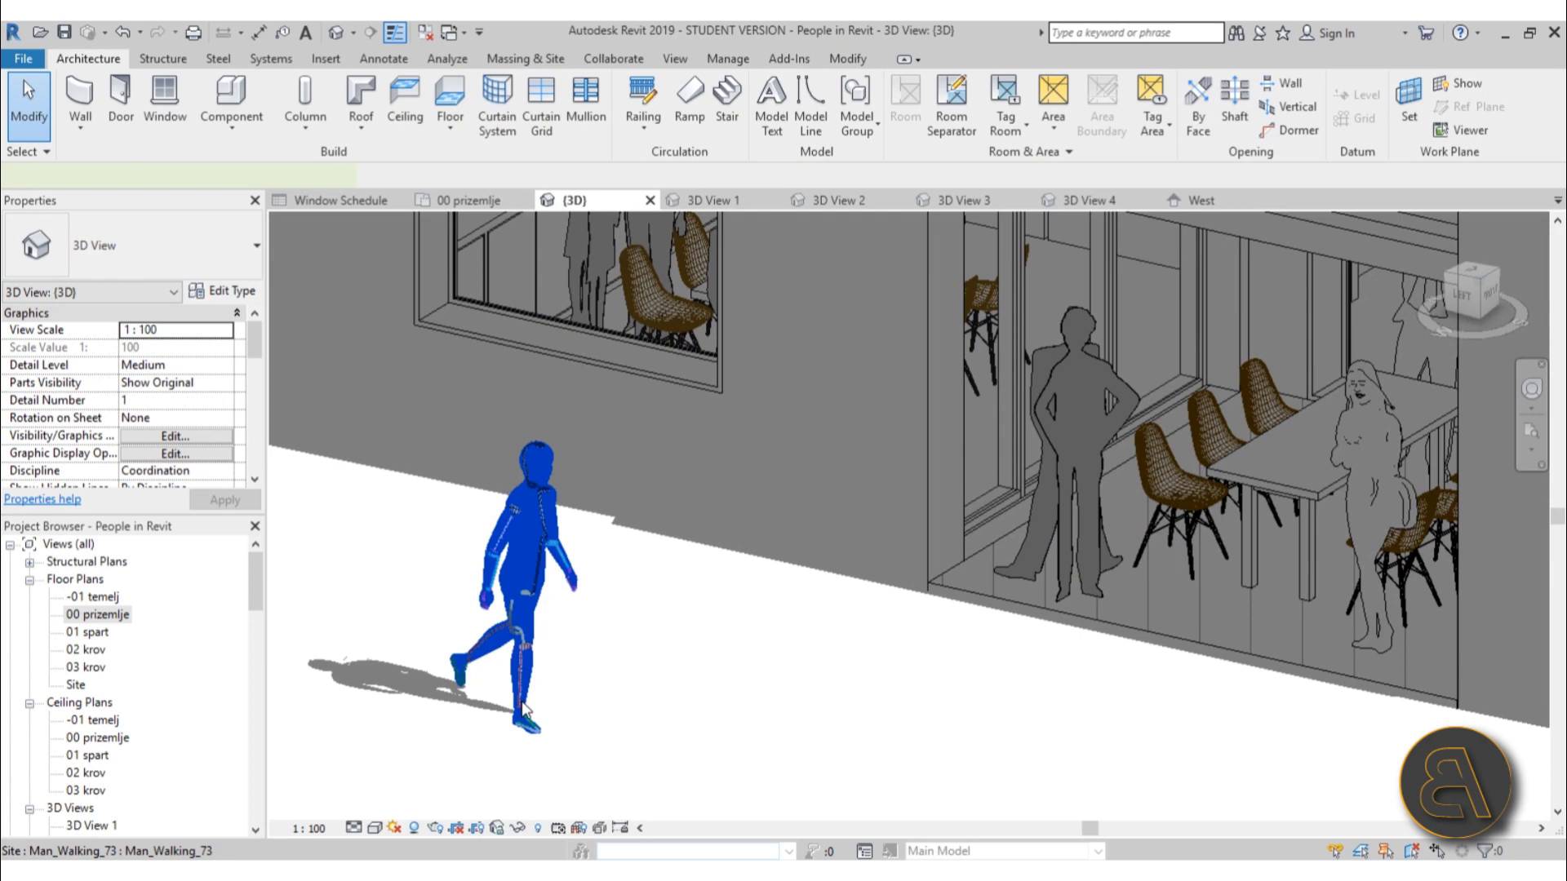
left_click(490, 637)
scroll(448, 612, "up", 5)
key("Escape")
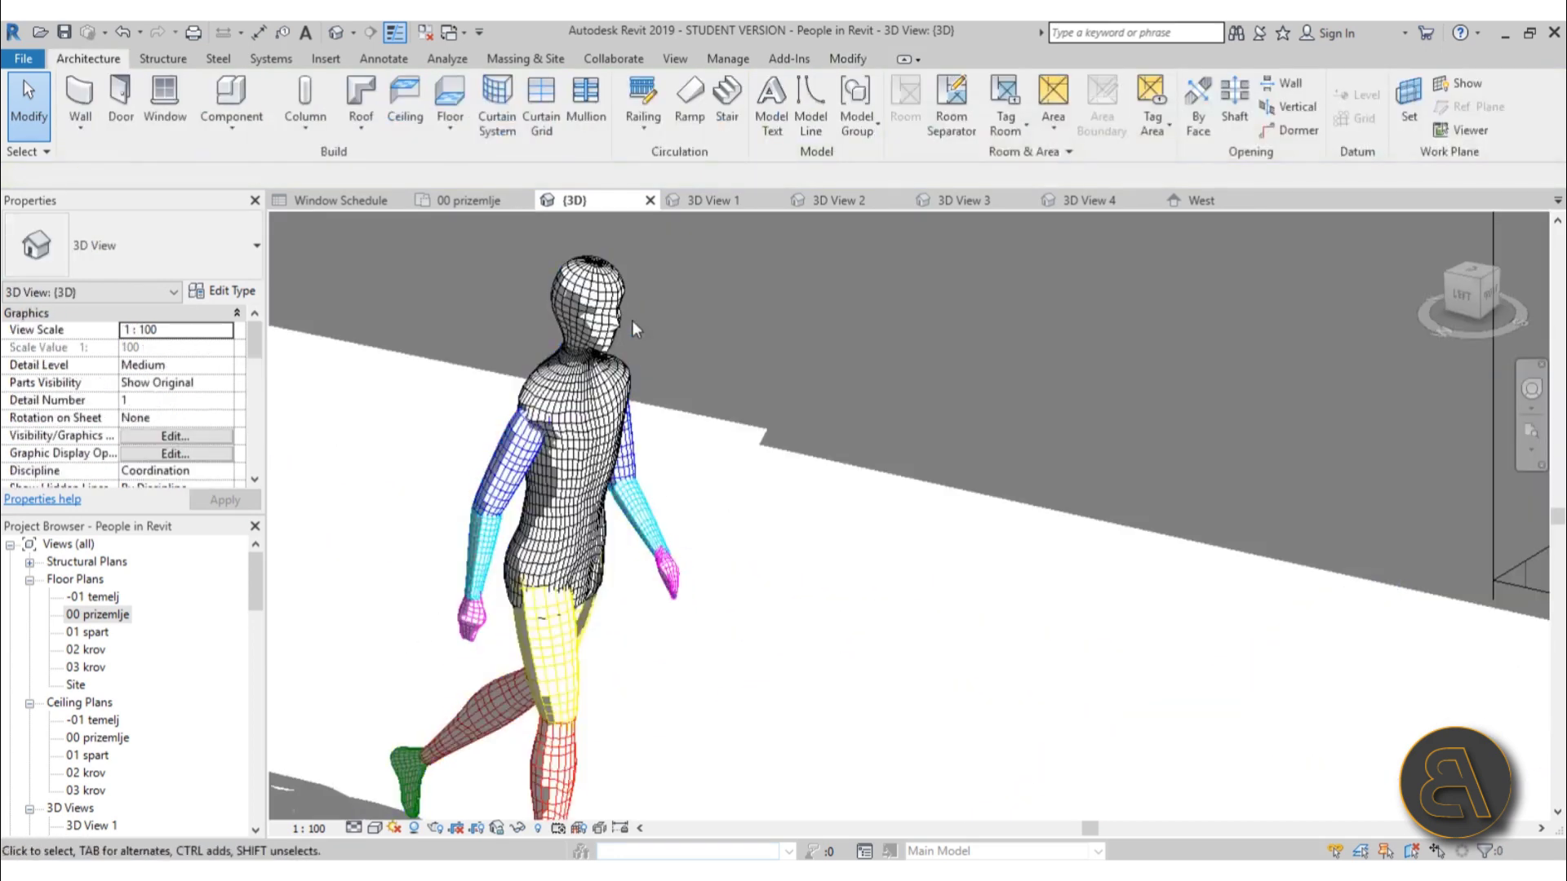
scroll(359, 564, "down", 3)
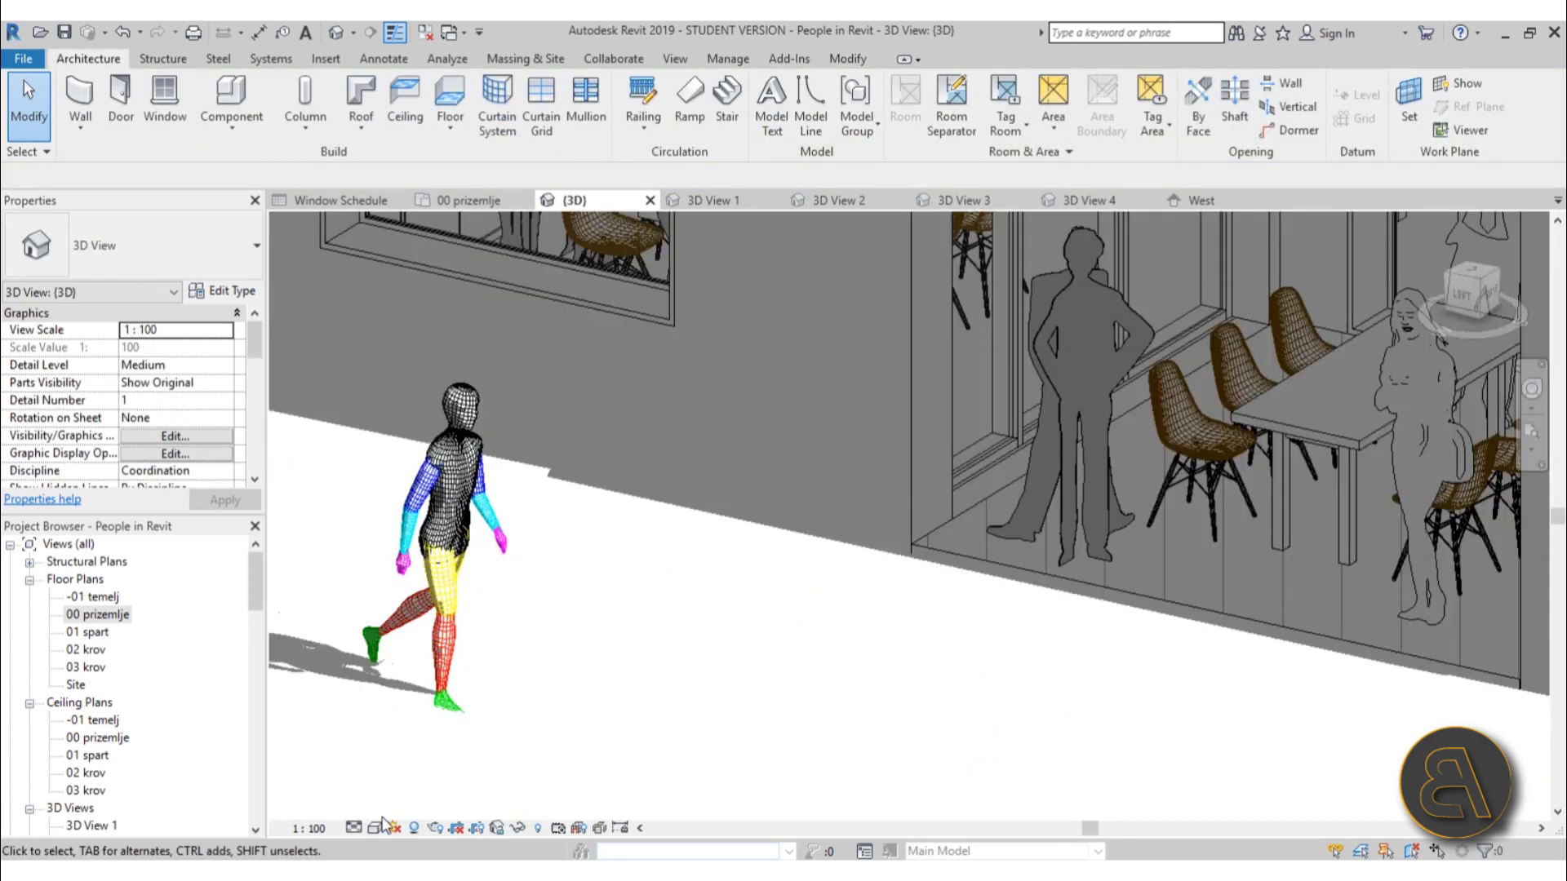
Step: Change the visual style to Shaded
left_click(374, 828)
left_click(413, 746)
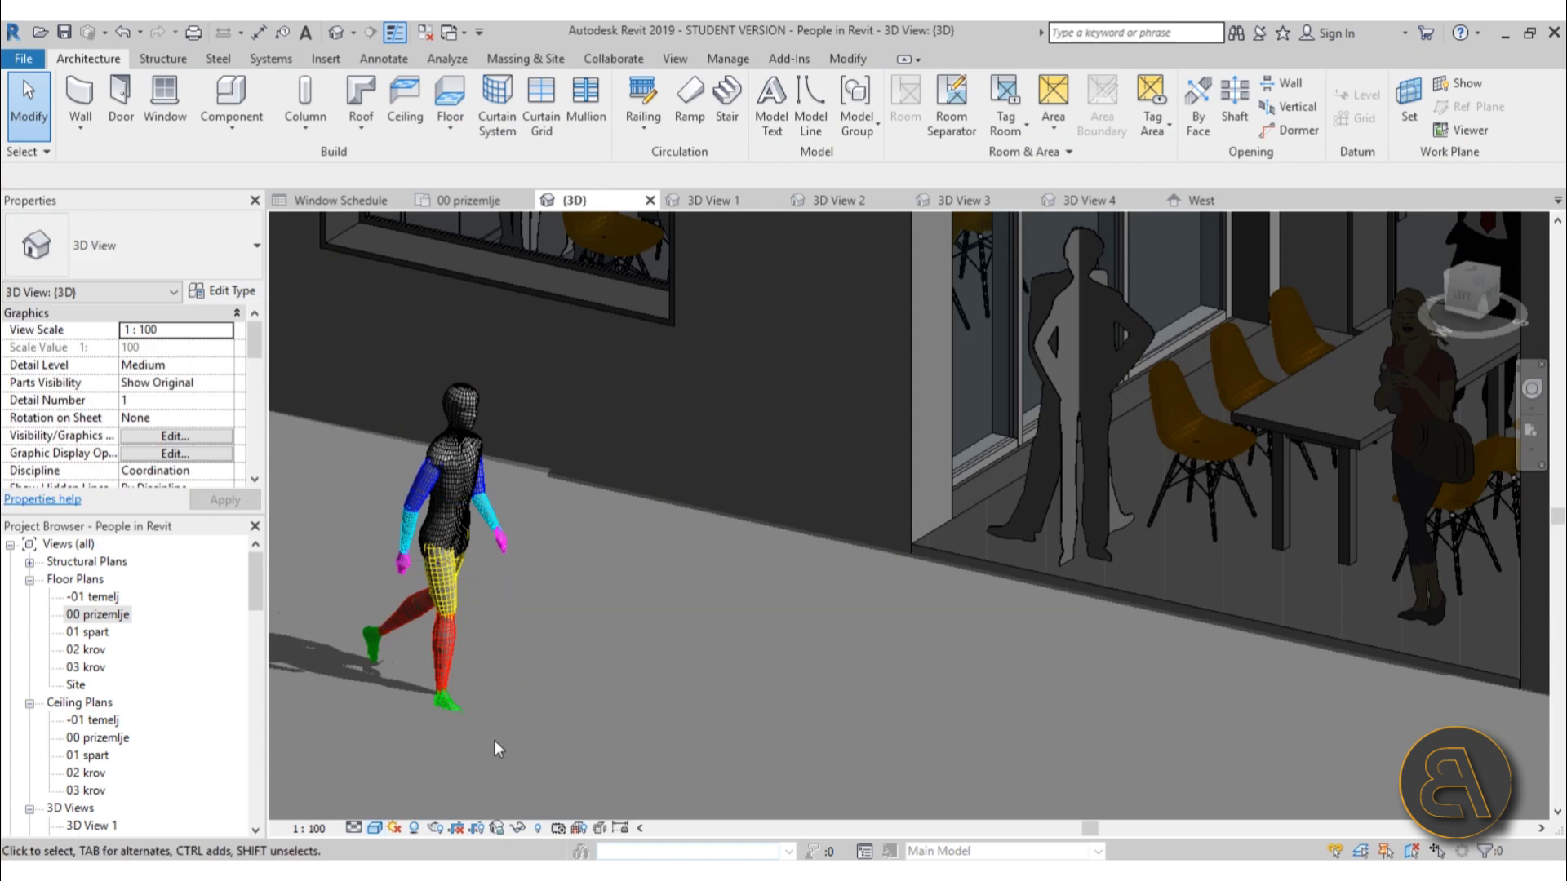
left_click_drag(258, 563, 266, 629)
scroll(134, 588, "up", 1)
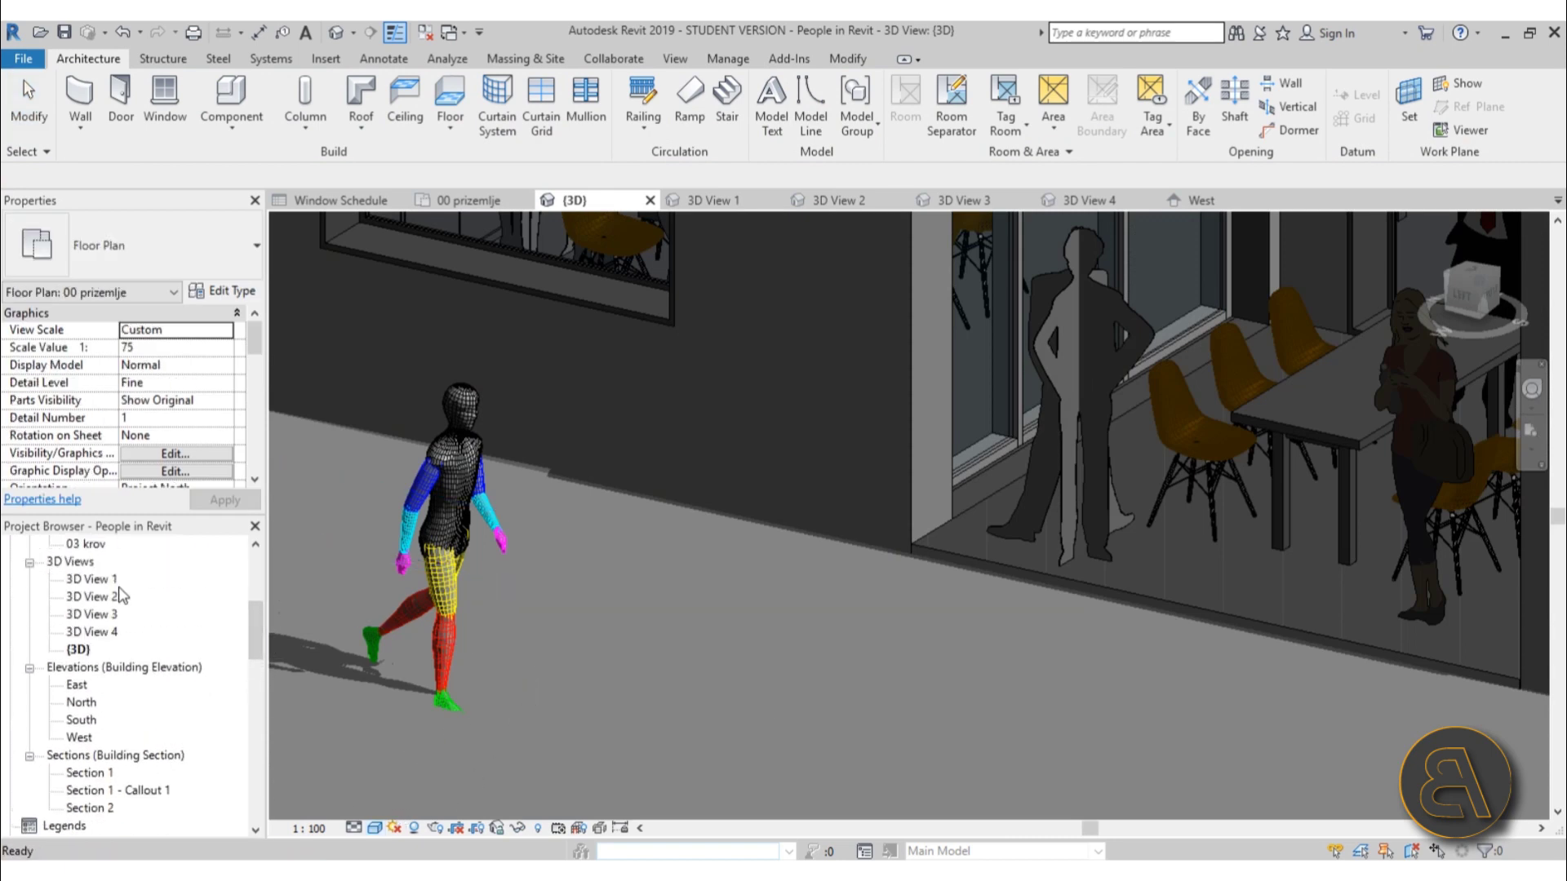
double_click(98, 579)
double_click(96, 596)
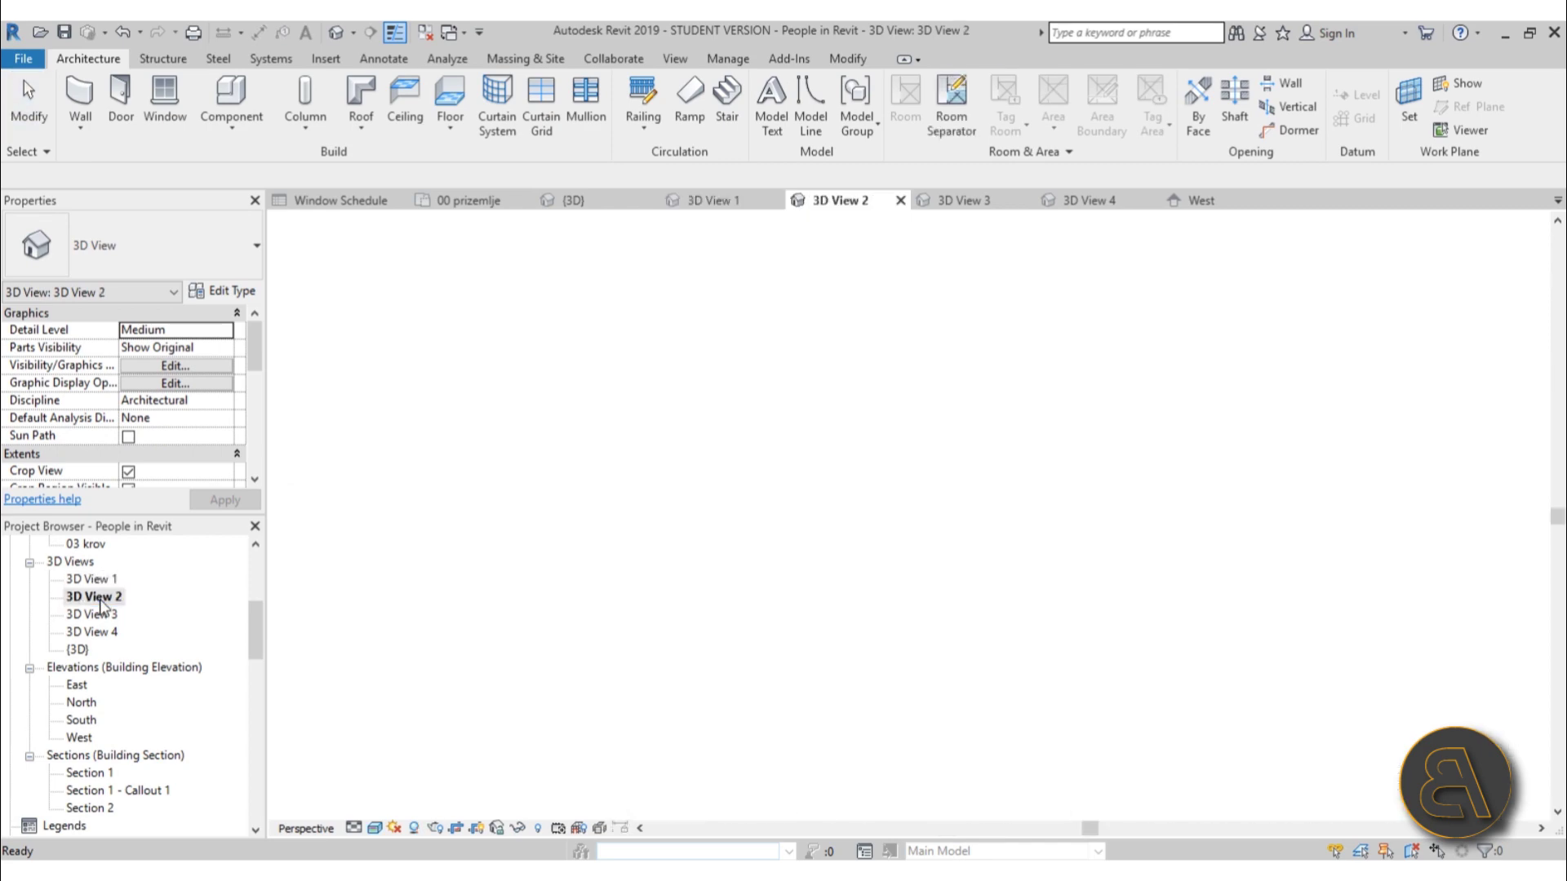
scroll(734, 489, "down", 10)
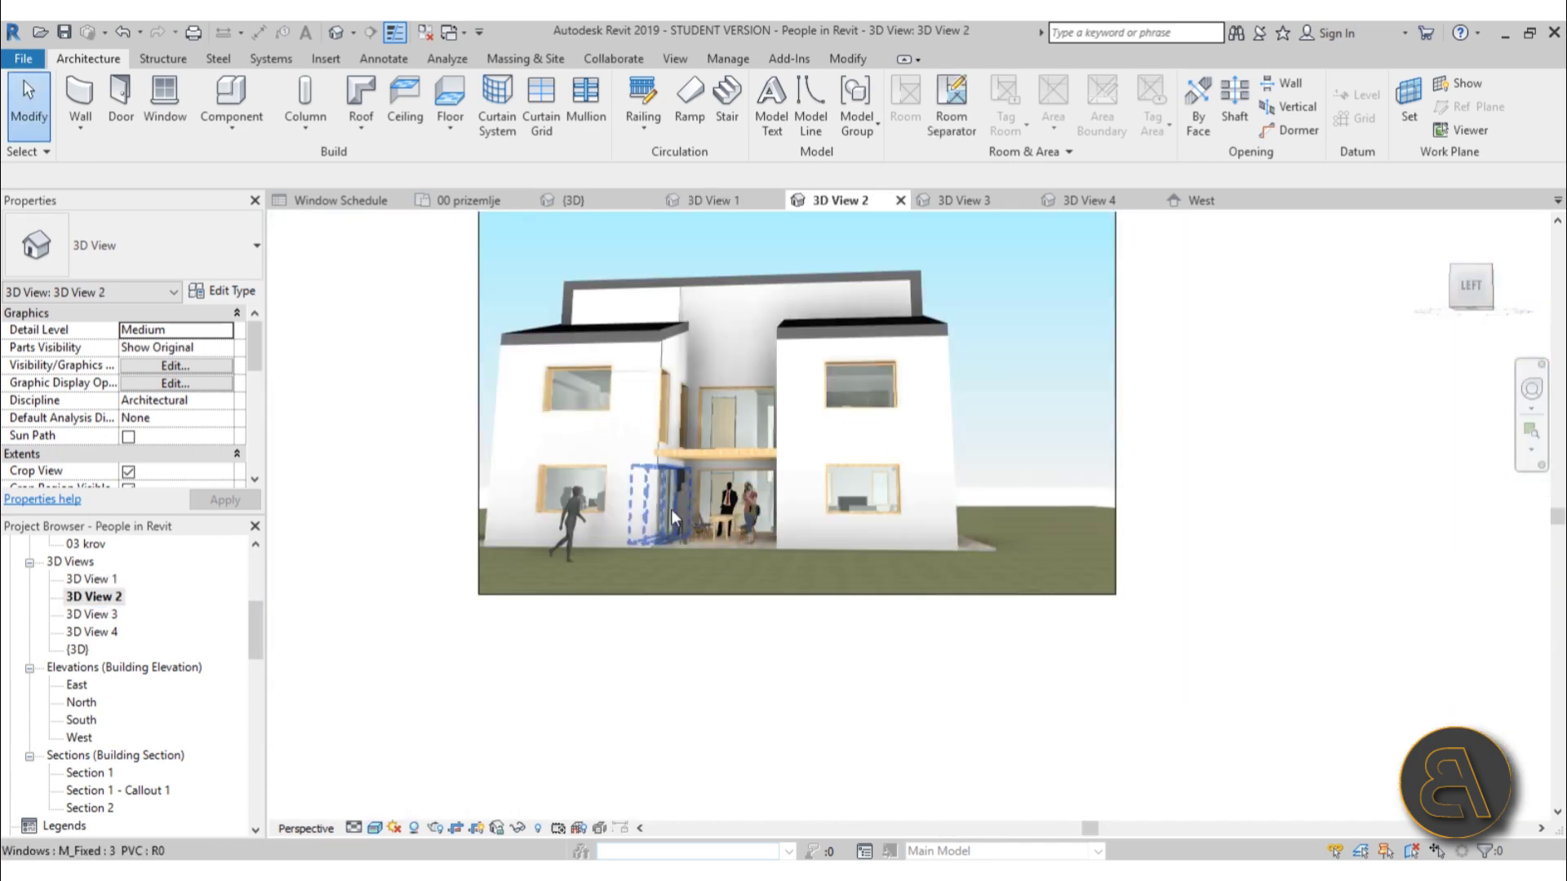
scroll(577, 525, "up", 10)
middle_click_drag(787, 675, 662, 680)
scroll(666, 608, "down", 5)
scroll(688, 650, "down", 4)
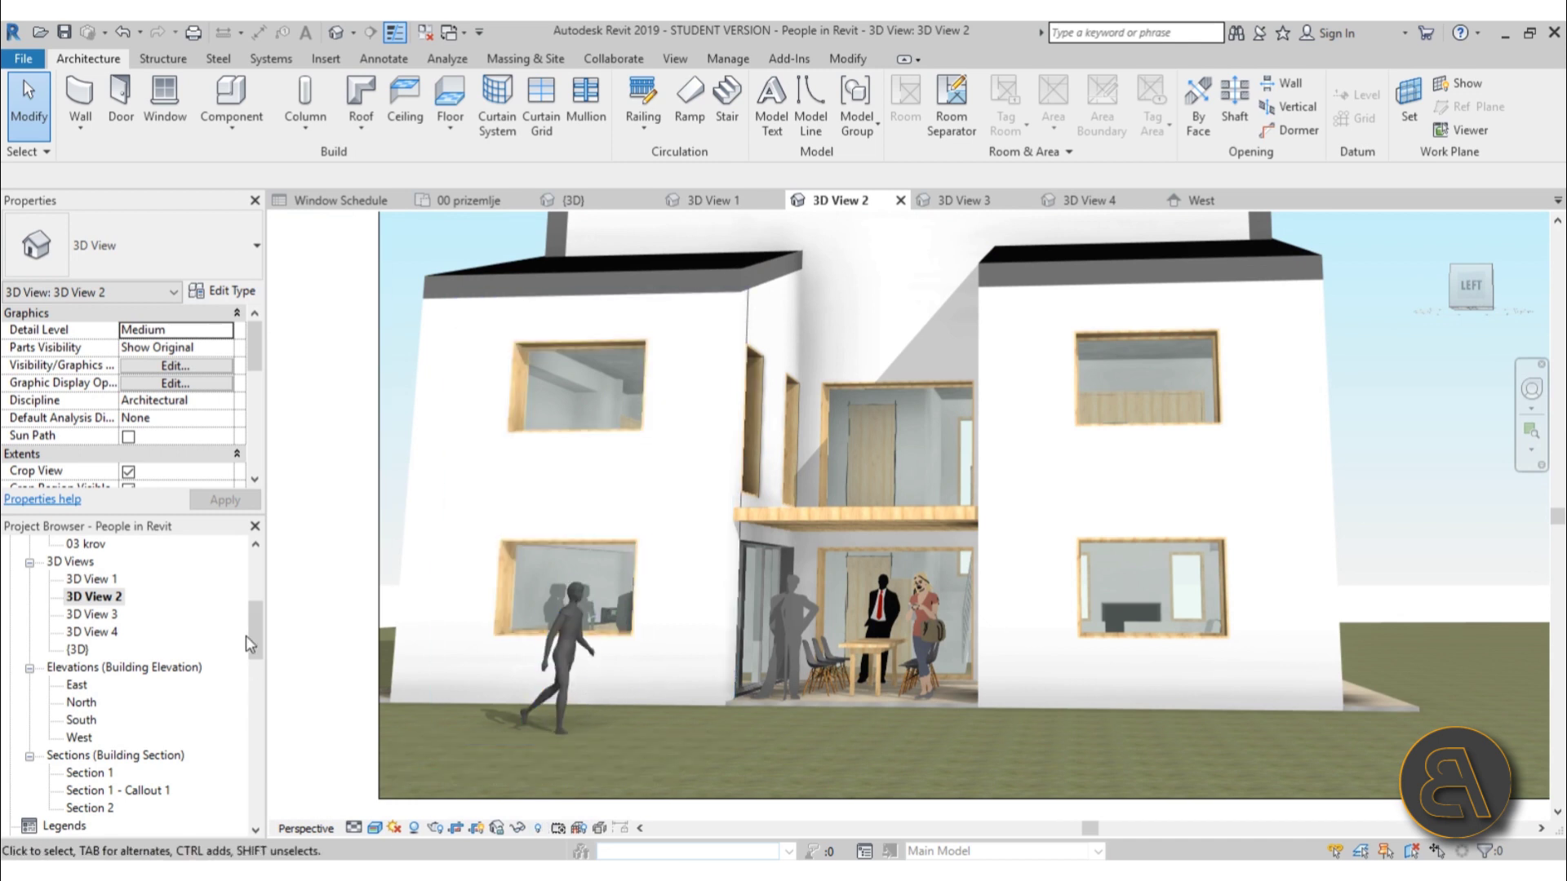
double_click(78, 650)
middle_click_drag(490, 620, 847, 579, "shift")
scroll(922, 527, "up", 8)
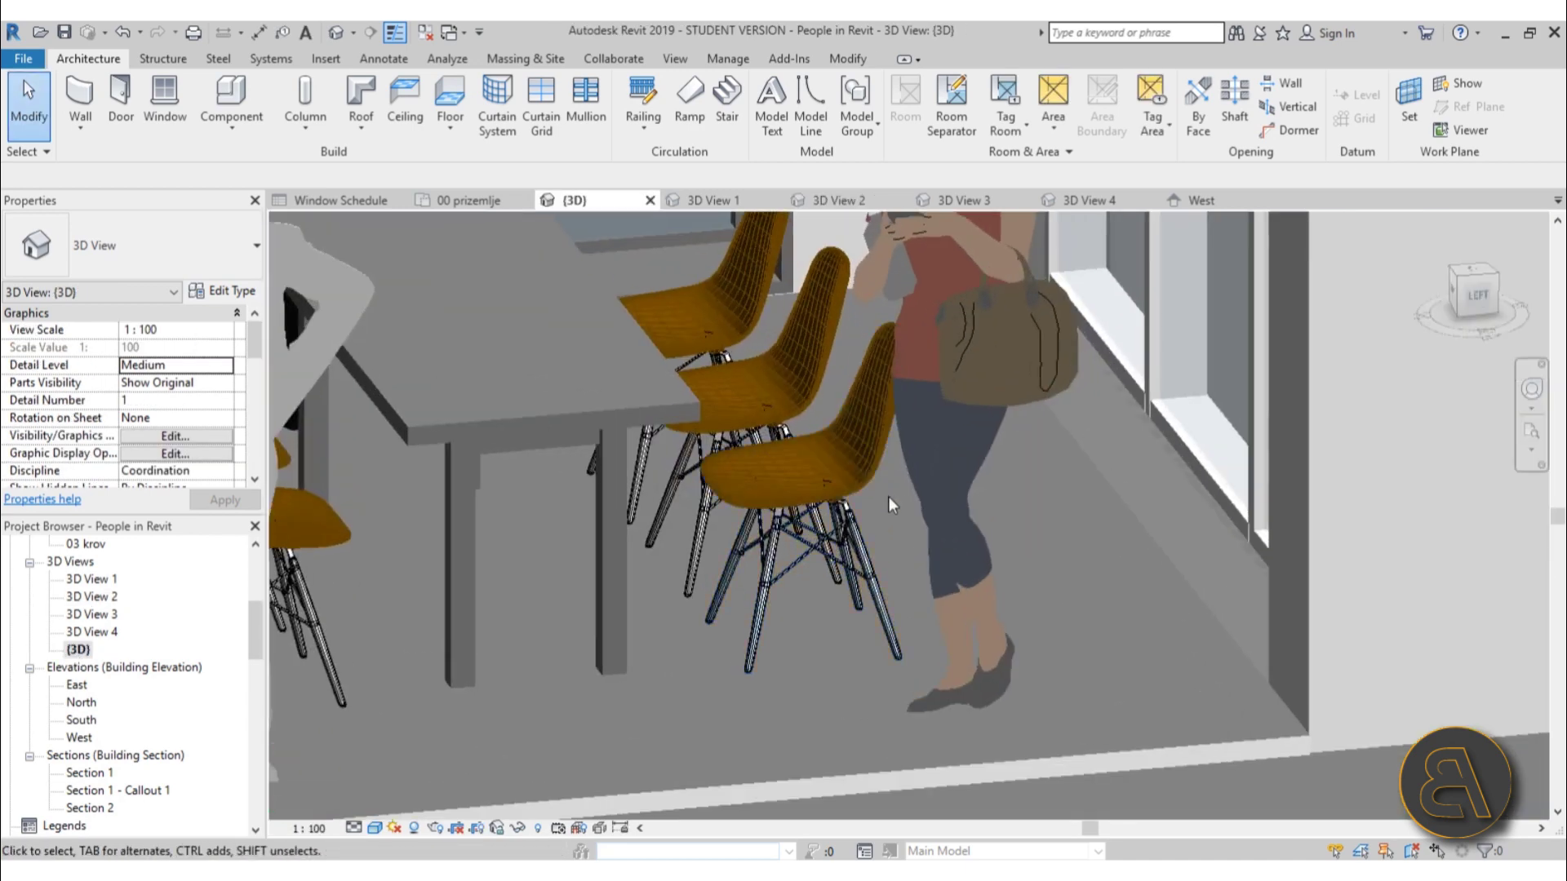
left_click(922, 526)
scroll(864, 647, "down", 6)
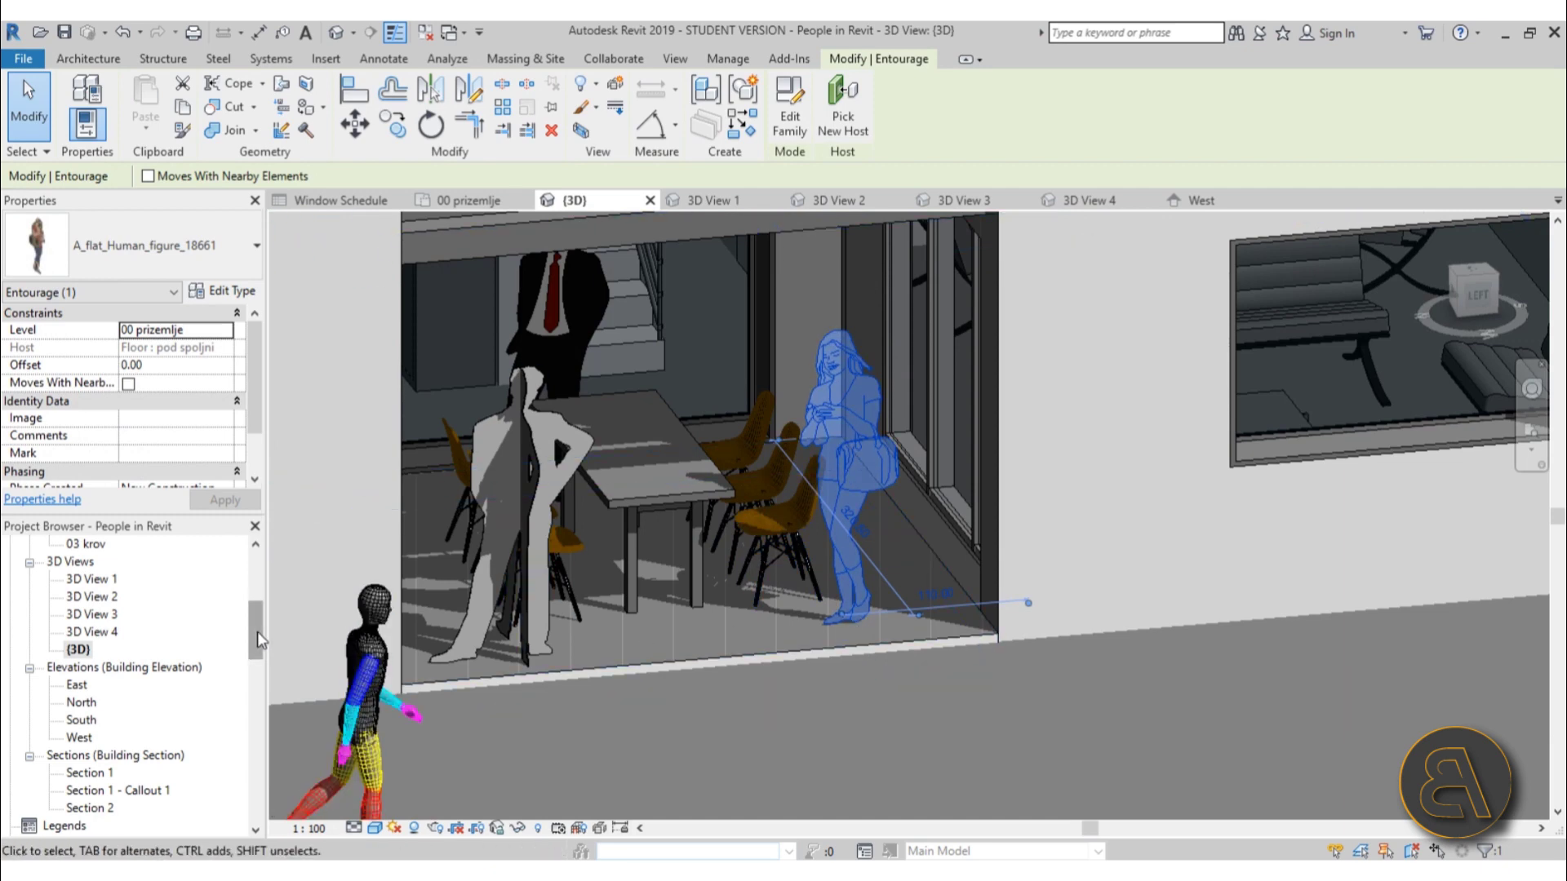
left_click_drag(255, 622, 258, 572)
double_click(98, 614)
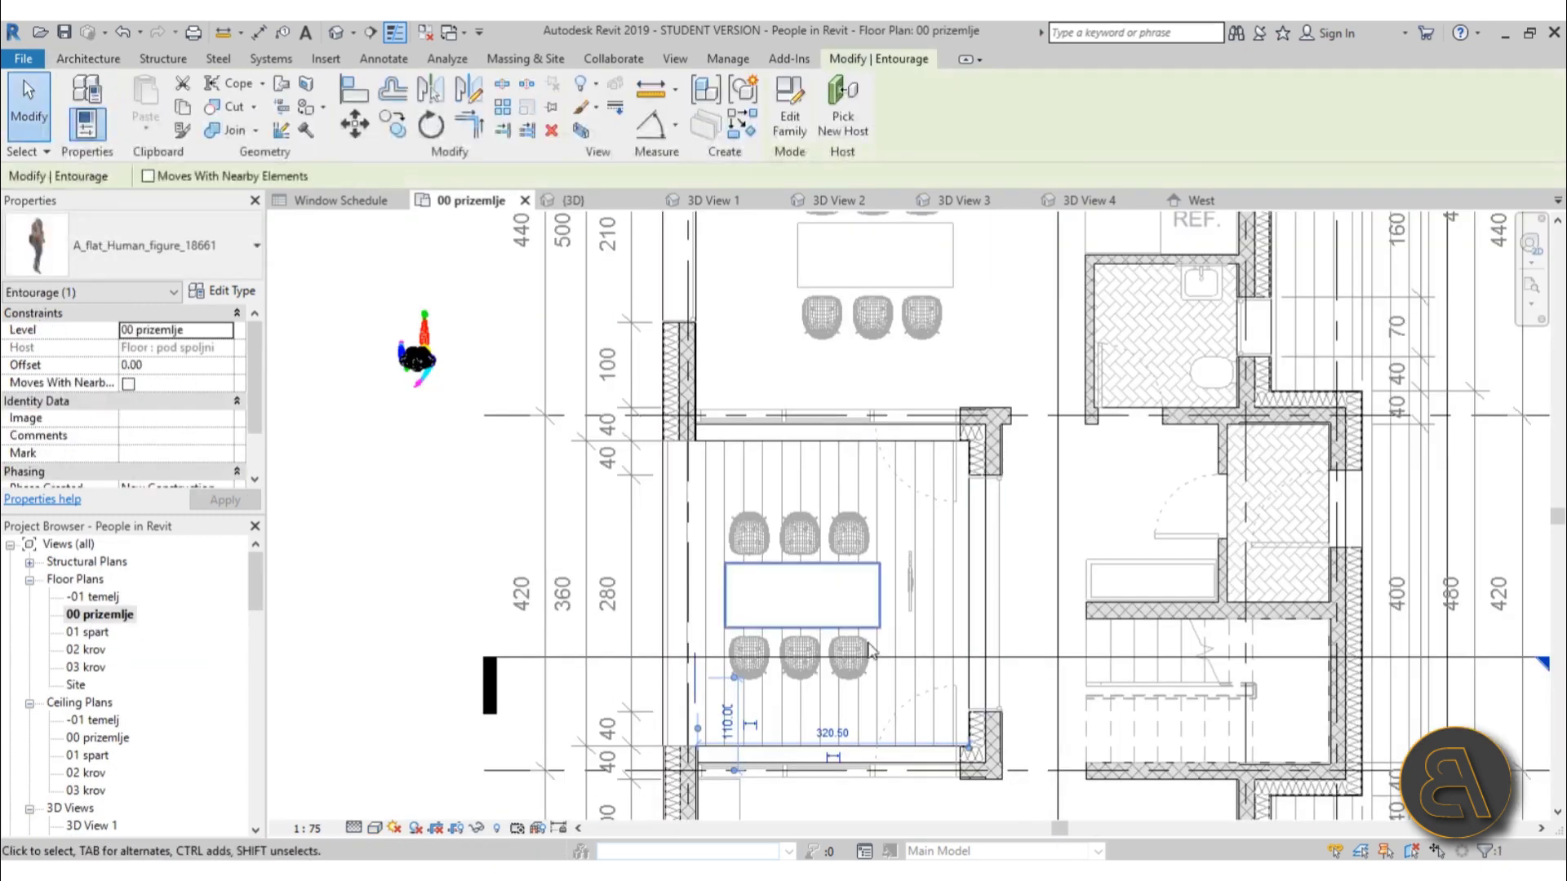
scroll(706, 744, "up", 5)
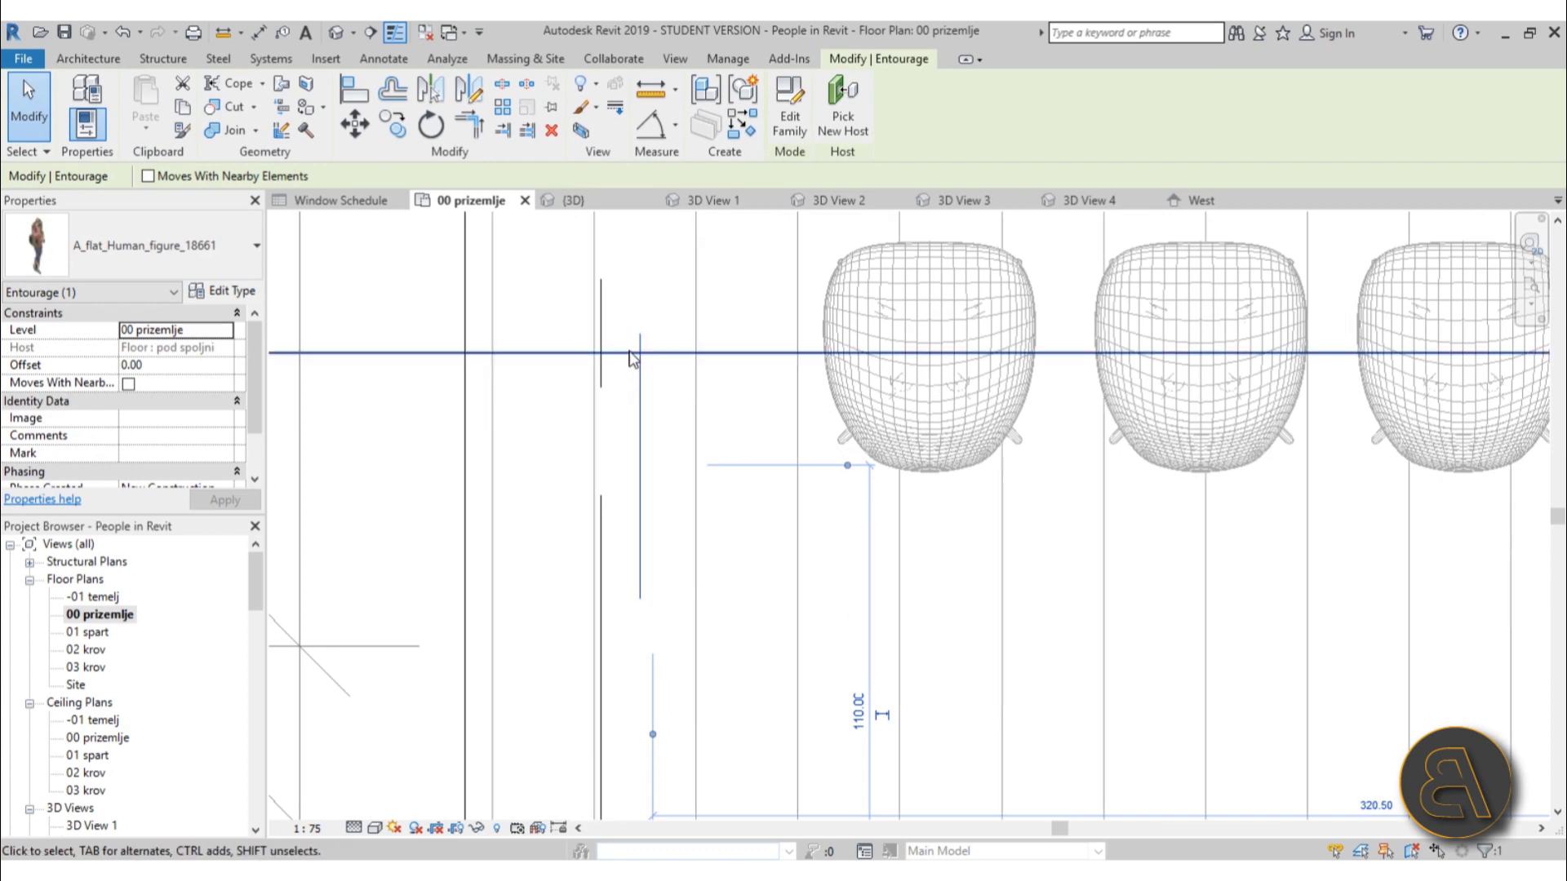
left_click(336, 33)
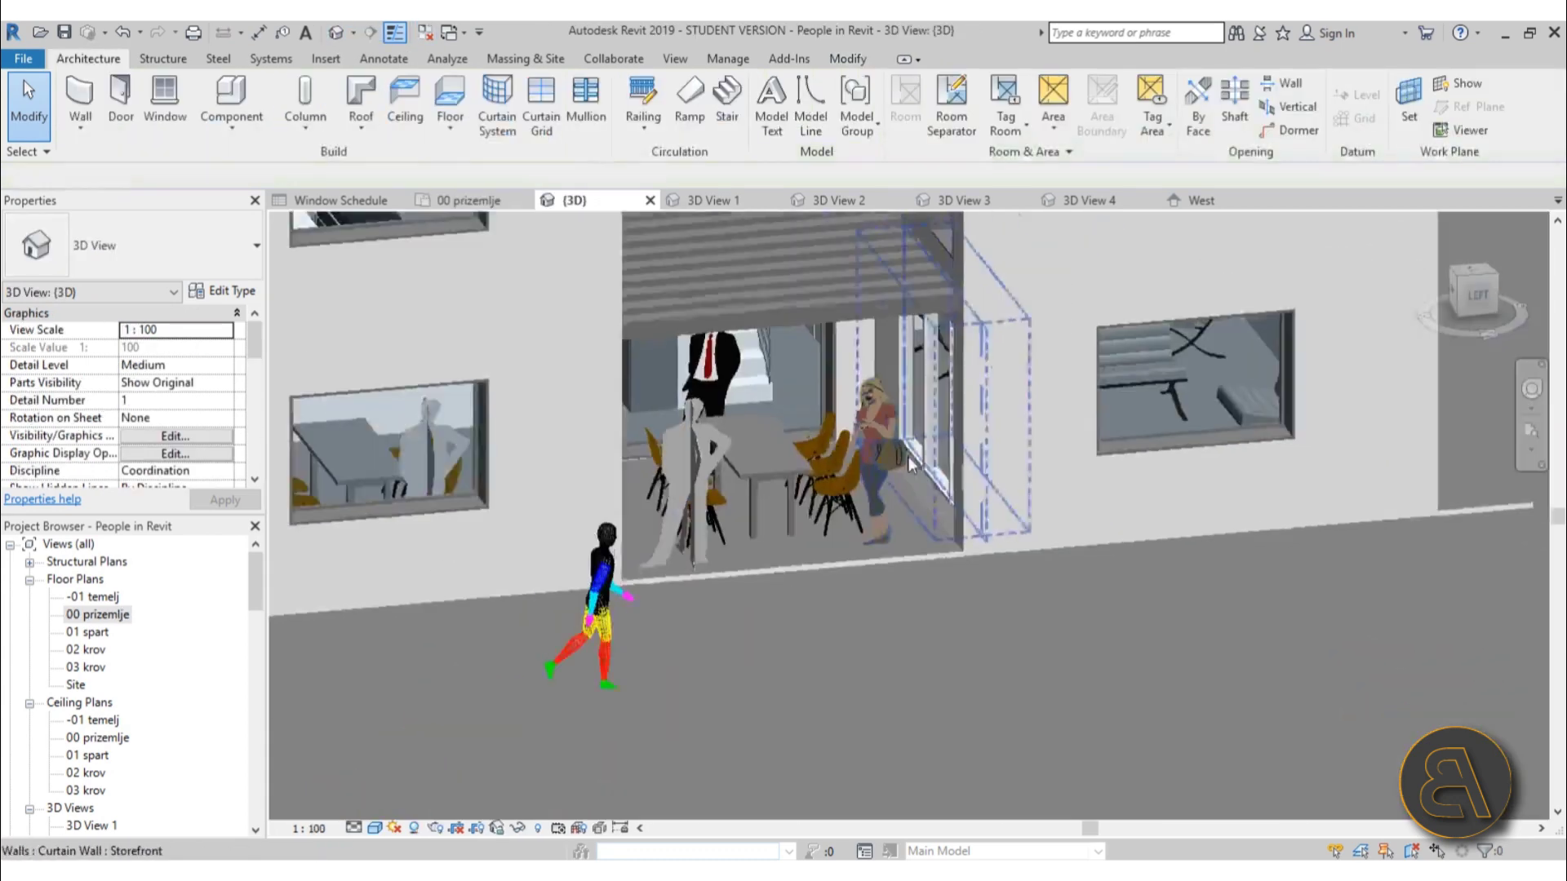
middle_click_drag(882, 522, 943, 559, "shift")
scroll(708, 465, "up", 10)
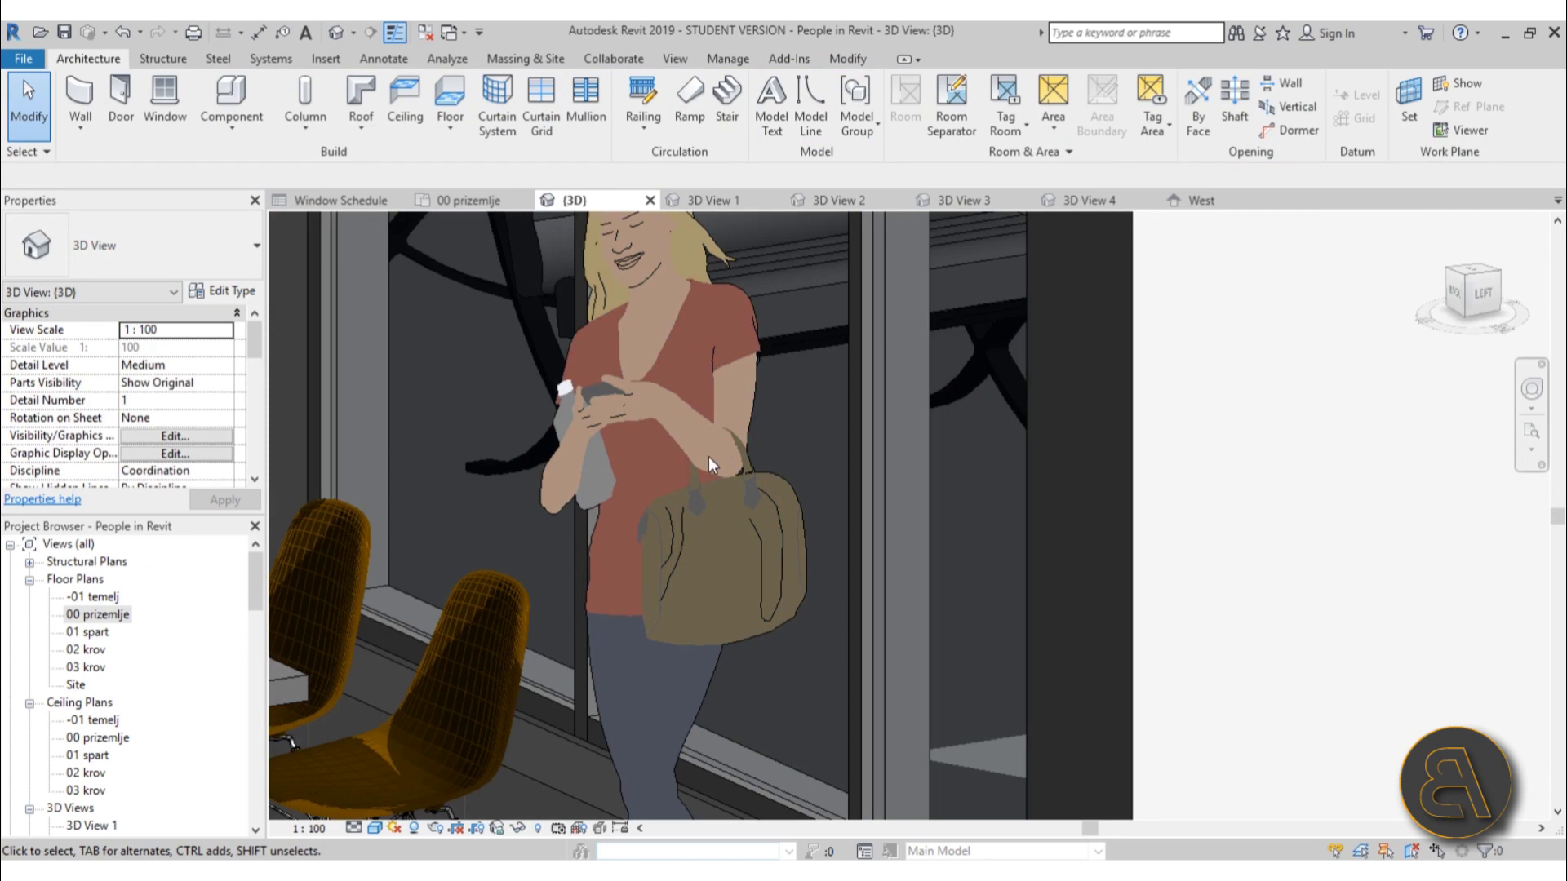
left_click(710, 466)
scroll(714, 471, "down", 8)
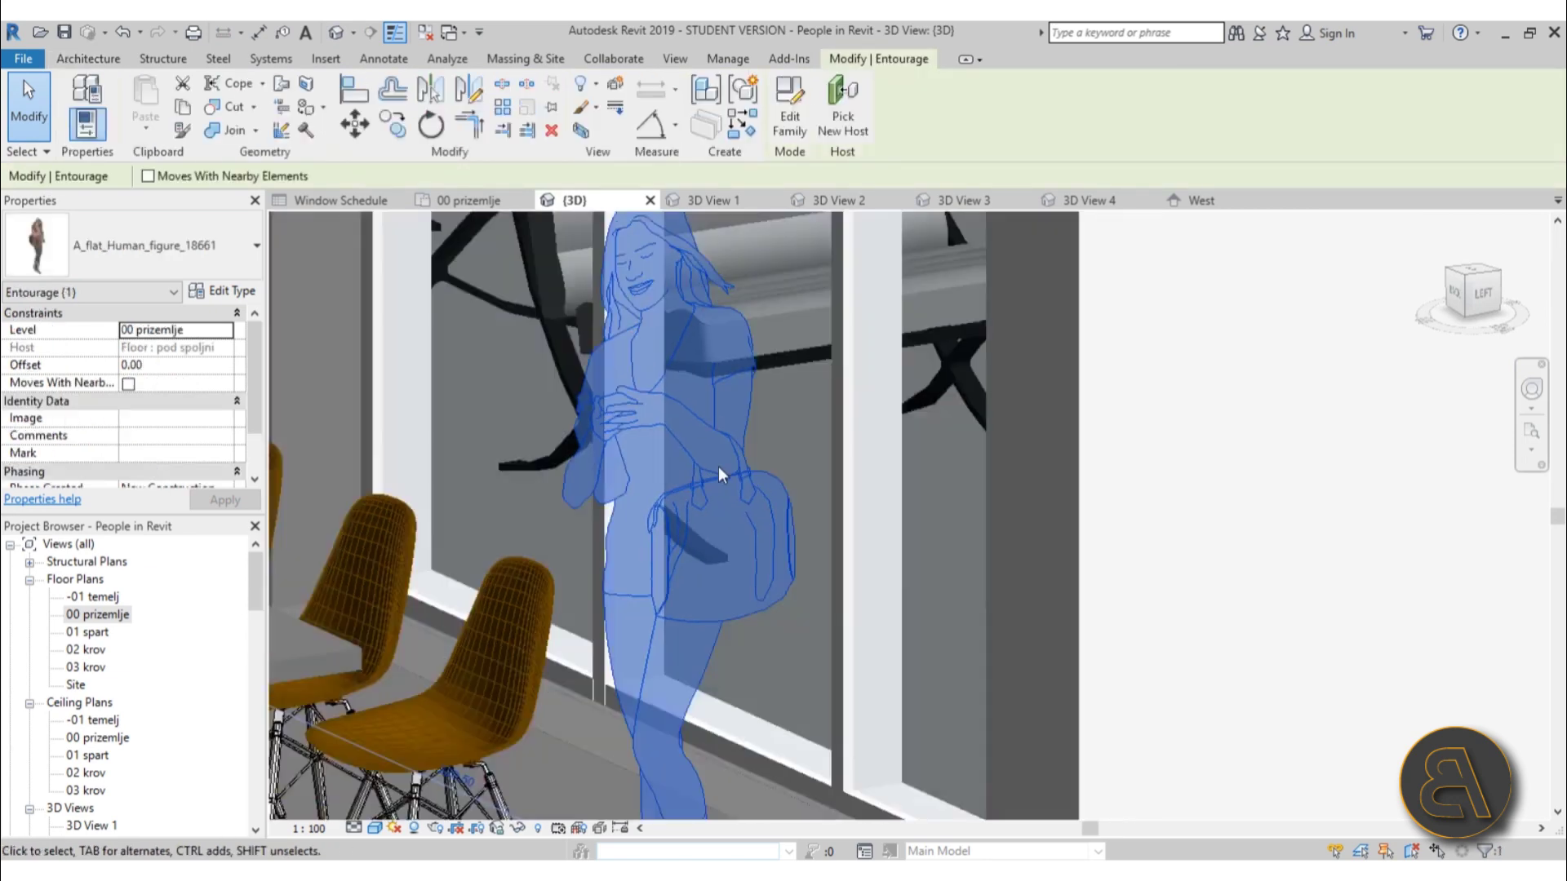
key("Escape")
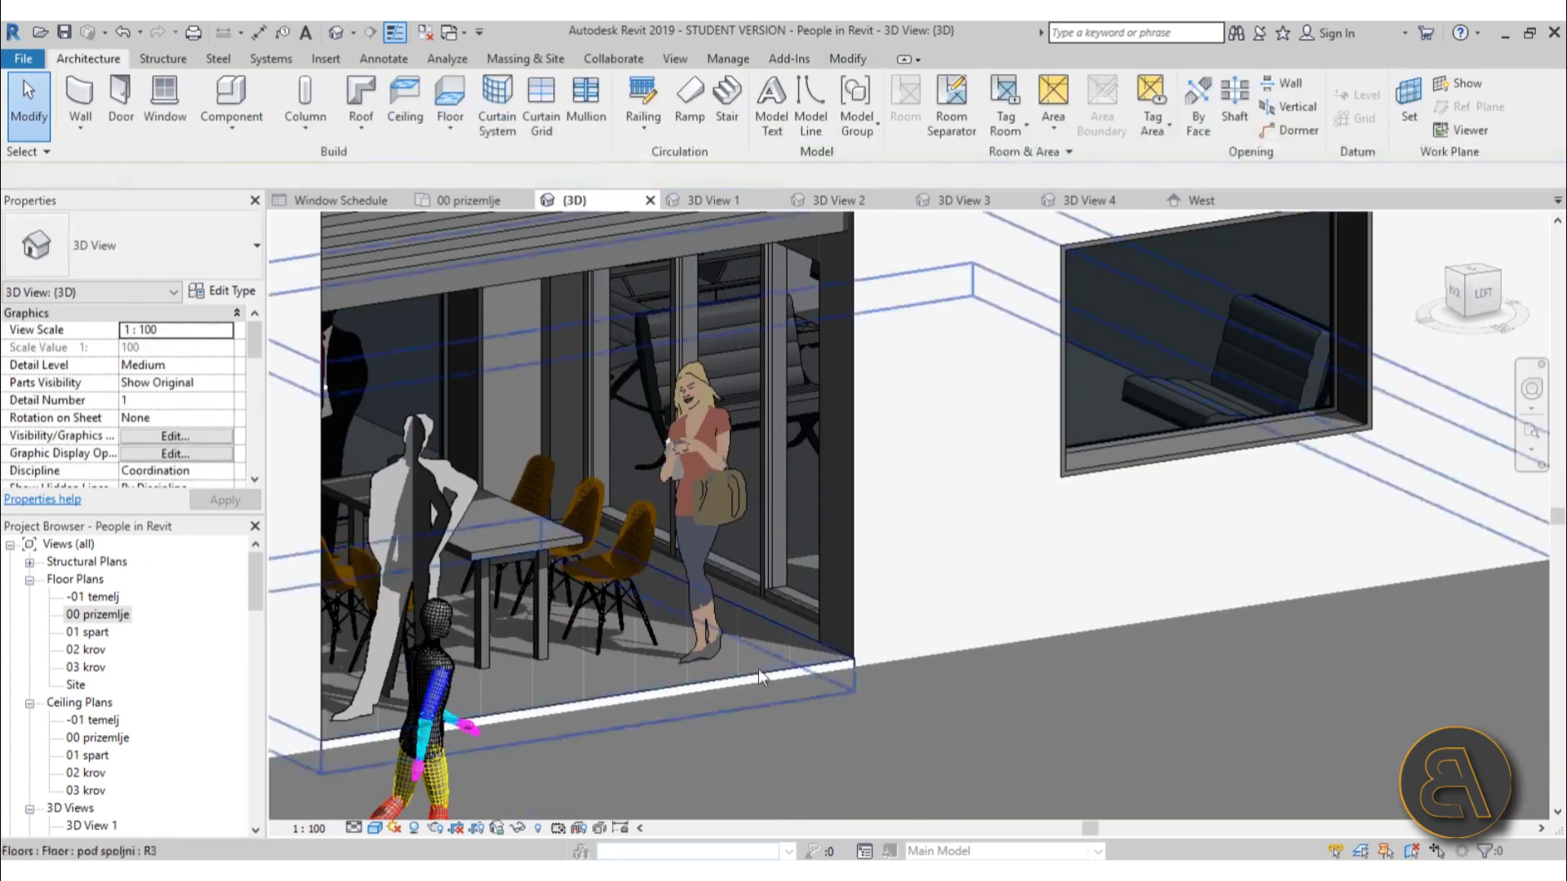
left_click(700, 420)
scroll(700, 420, "down", 5)
middle_click_drag(701, 420, 739, 472, "shift")
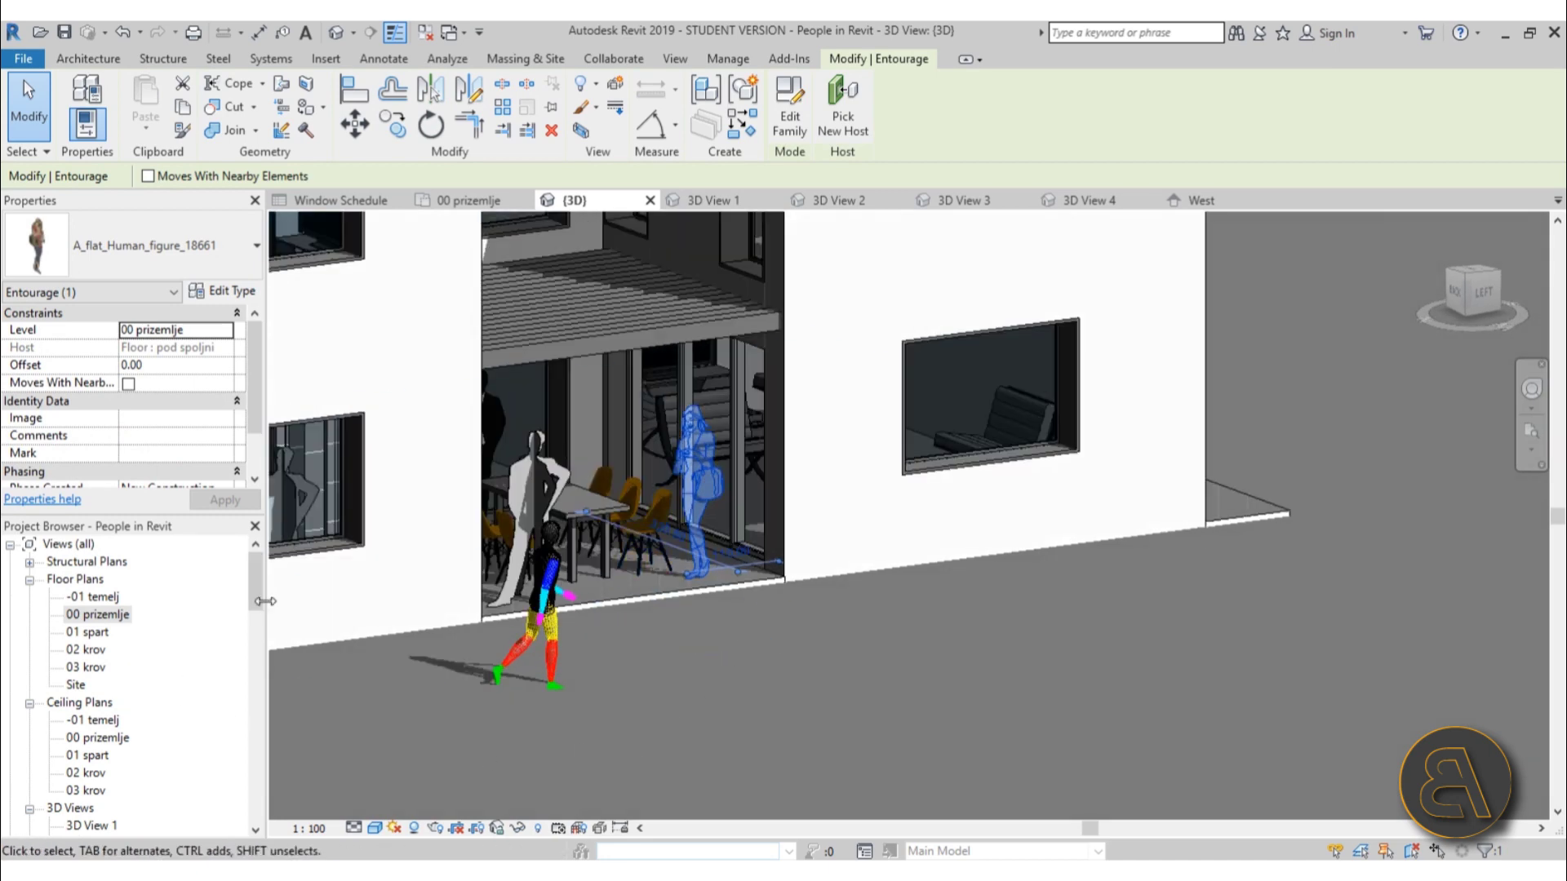
key("Escape")
scroll(123, 693, "down", 3)
left_click(92, 667)
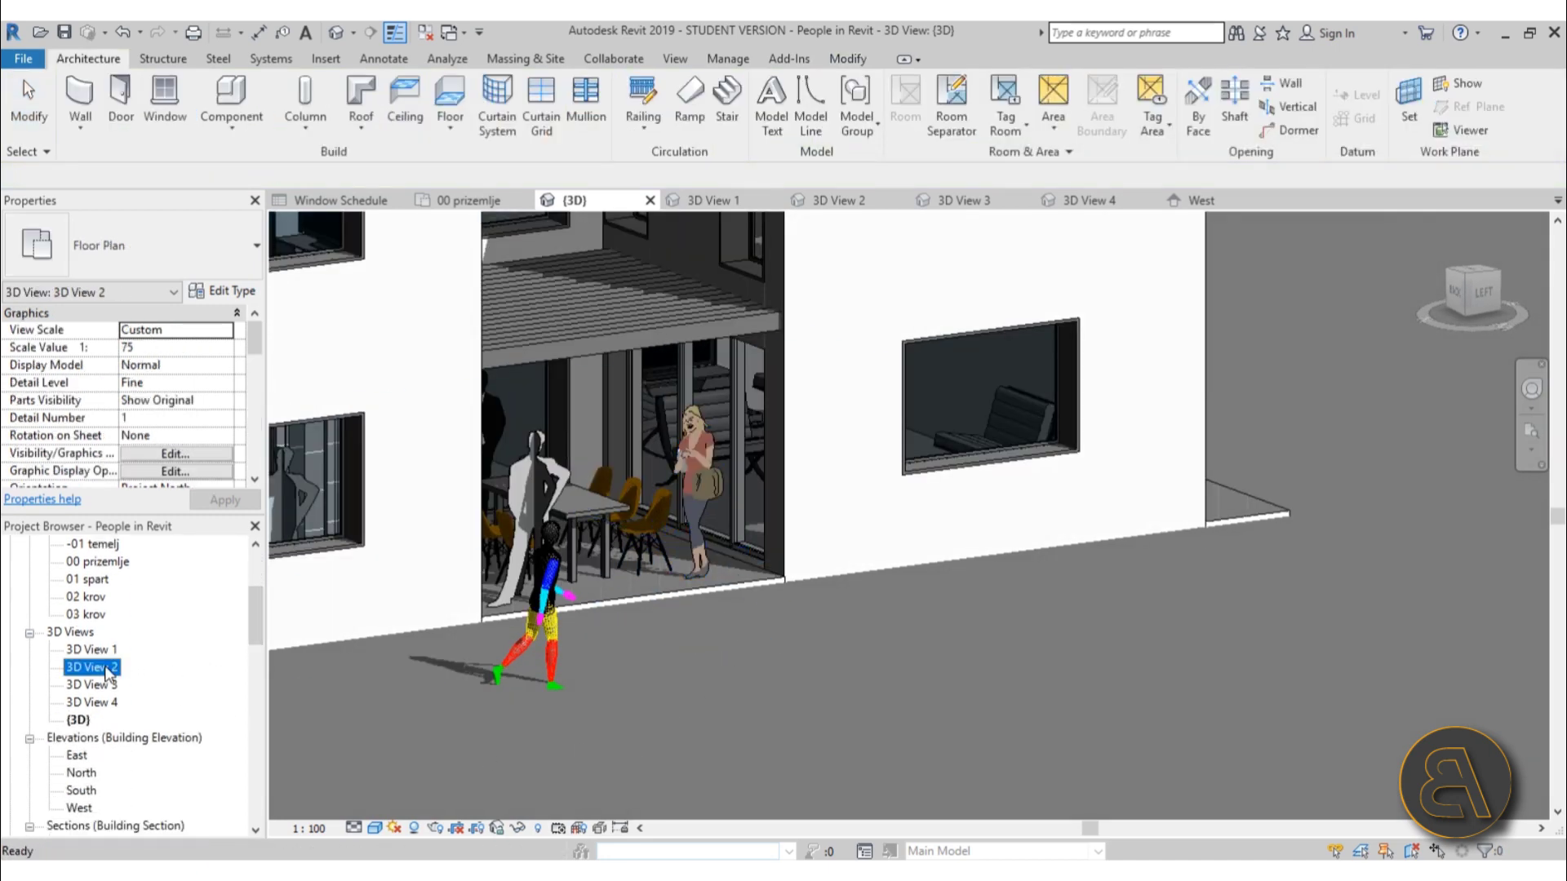
Step: Open 3D View 2 and select, then deselect, the woman figure
double_click(106, 670)
left_click(822, 739)
scroll(824, 735, "up", 5)
left_click(1056, 638)
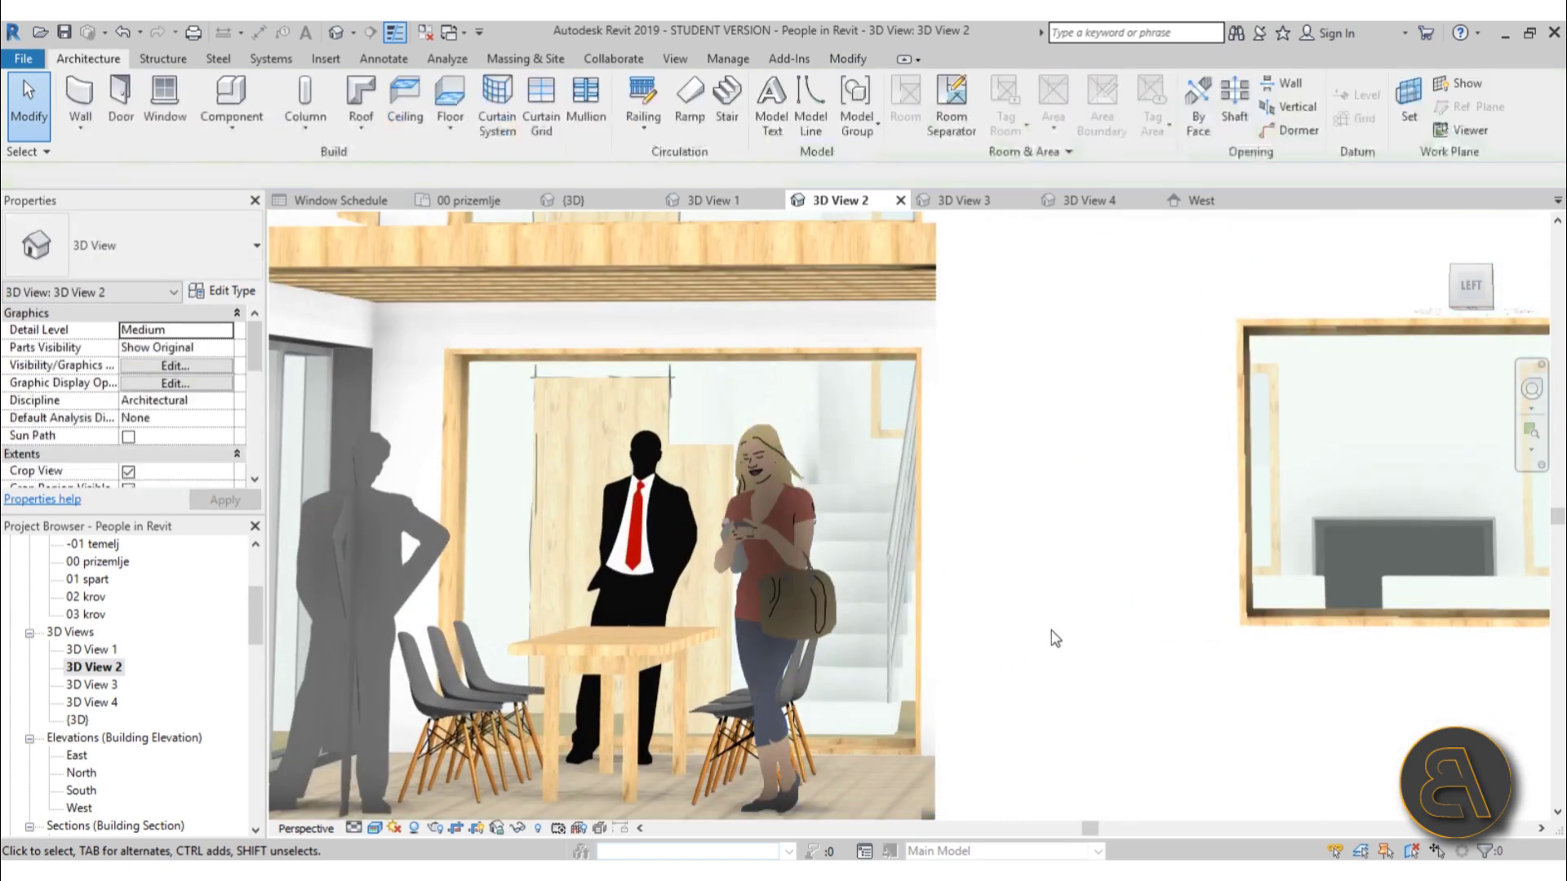
scroll(1055, 639, "down", 5)
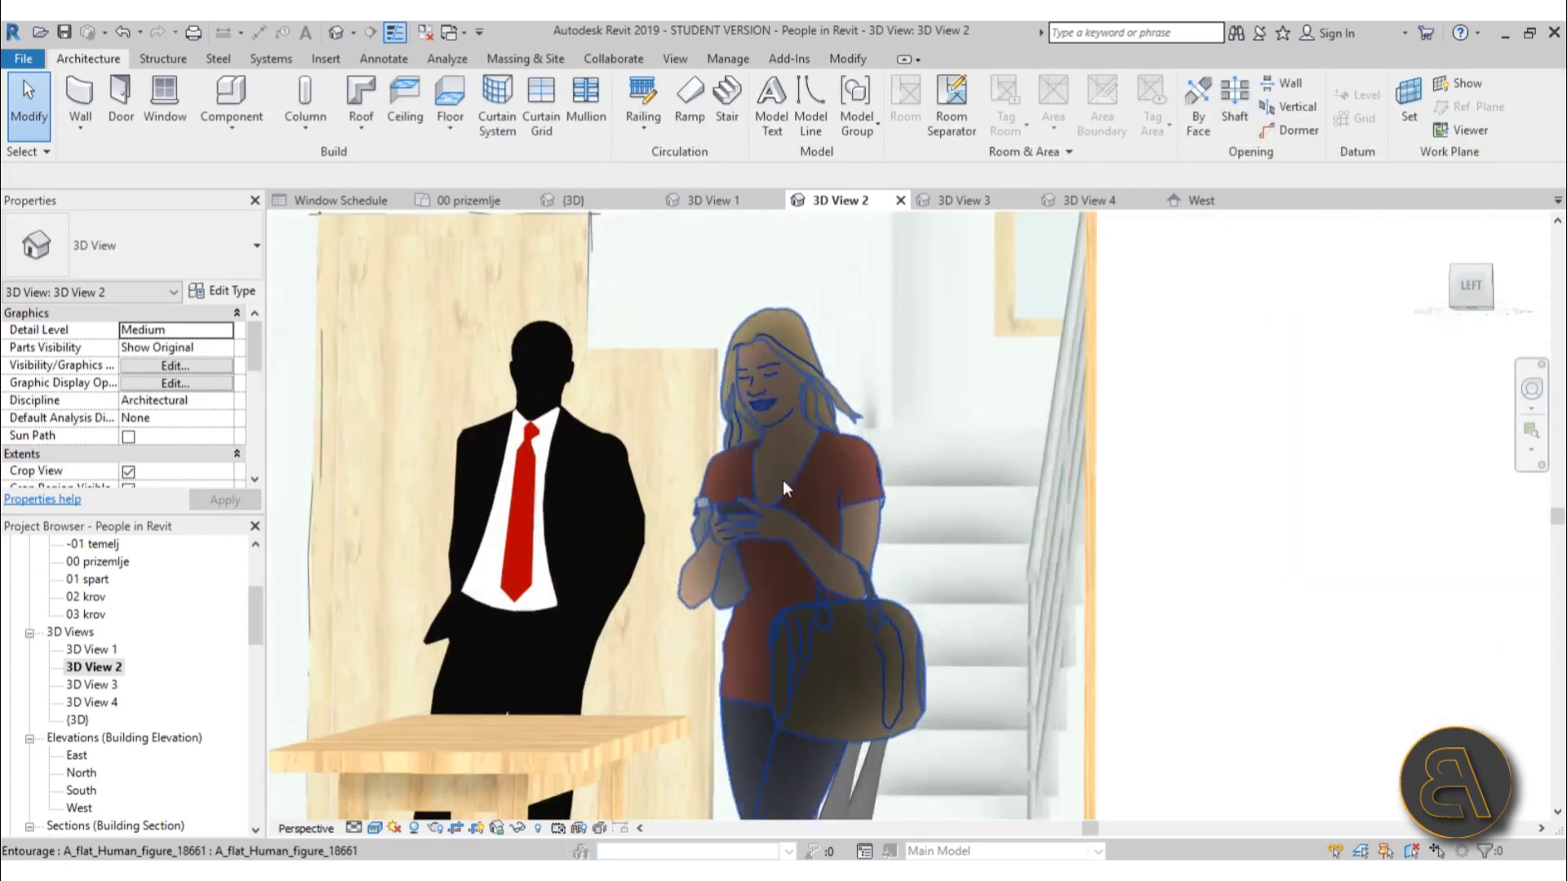
scroll(782, 480, "down", 4)
key("Escape")
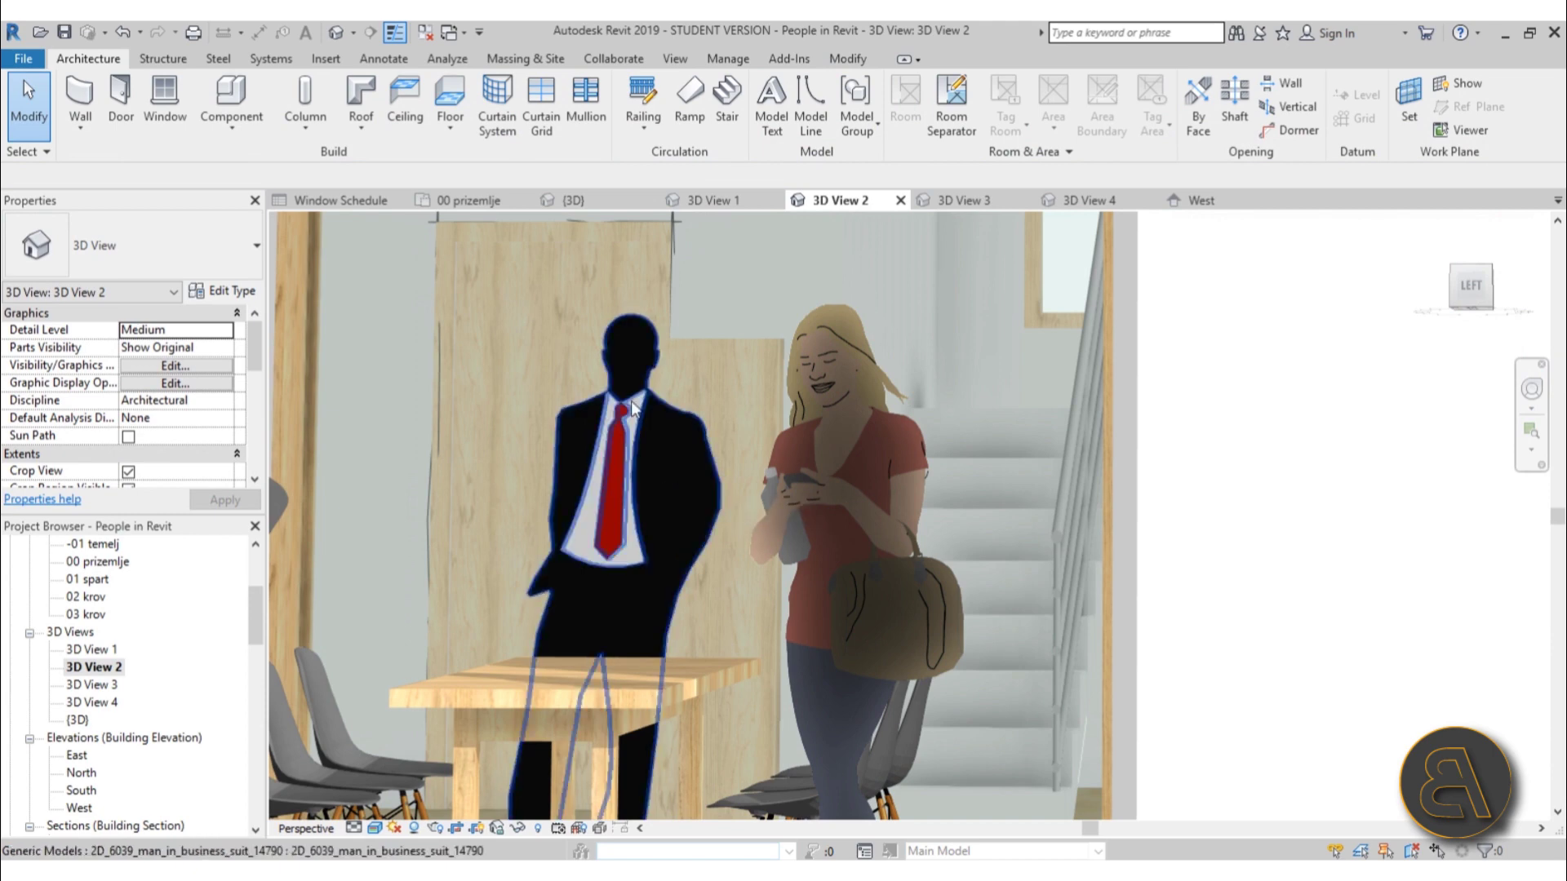
Step: Select and deselect the 2D_6039_man_in_business_suit_14790 figure
scroll(631, 400, "up", 5)
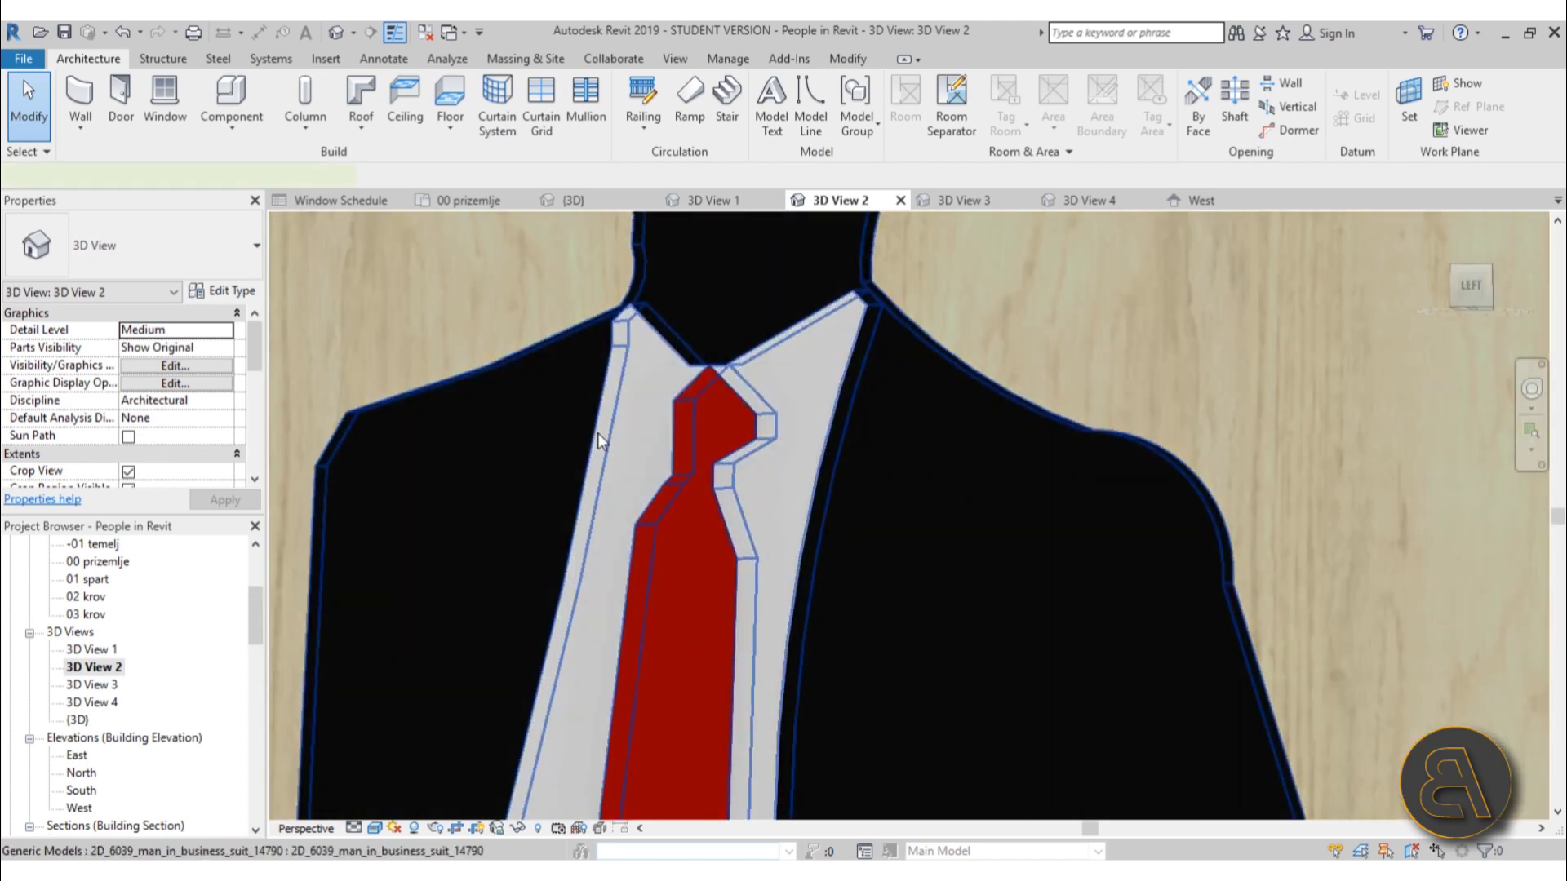
left_click(669, 331)
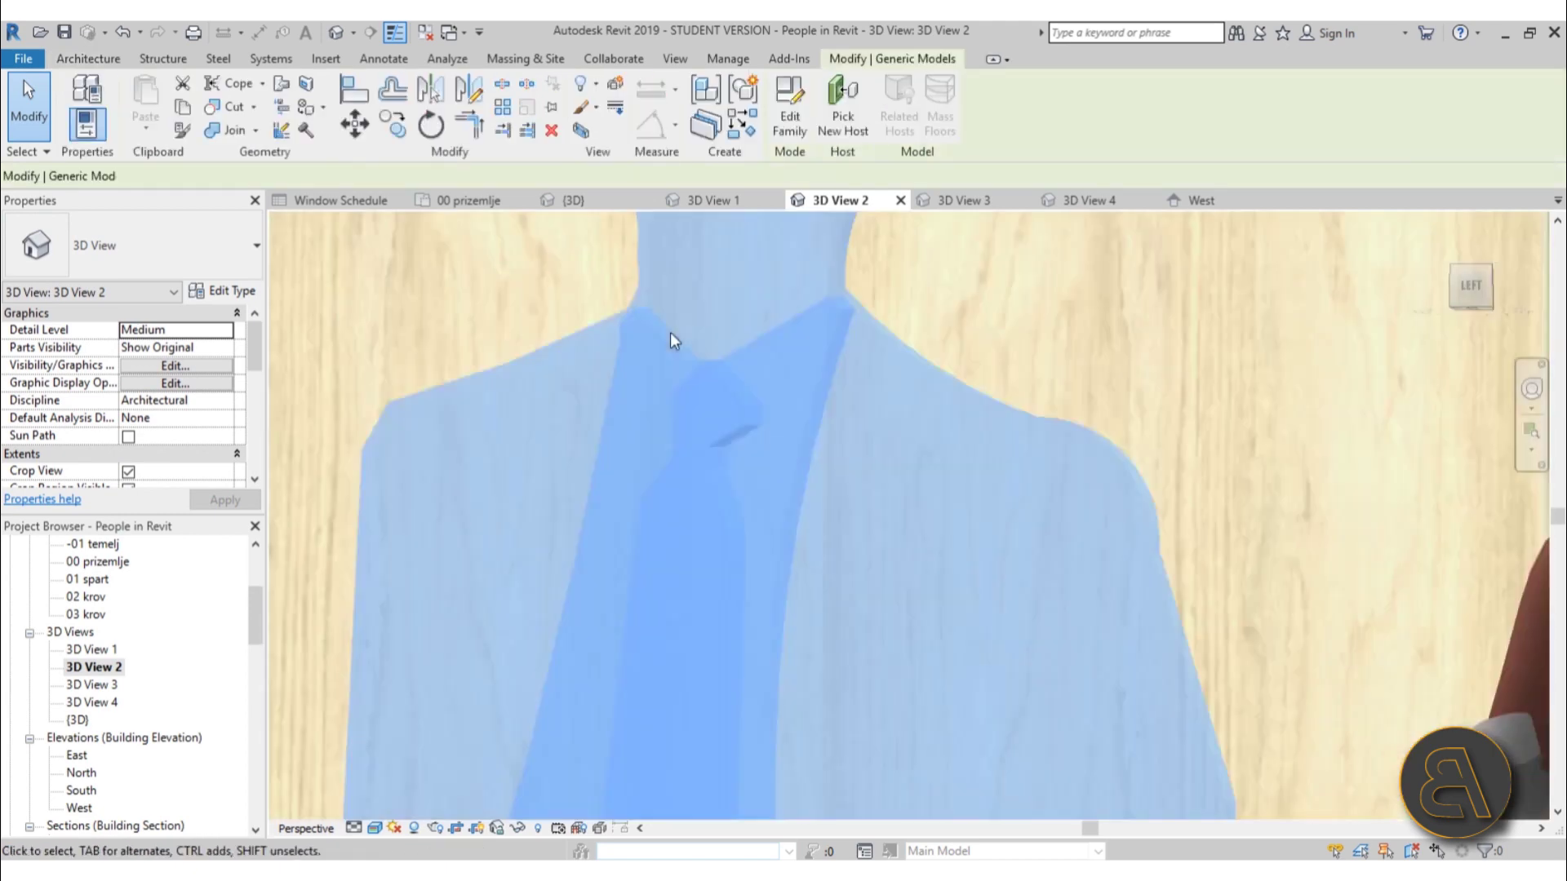
scroll(669, 332, "down", 6)
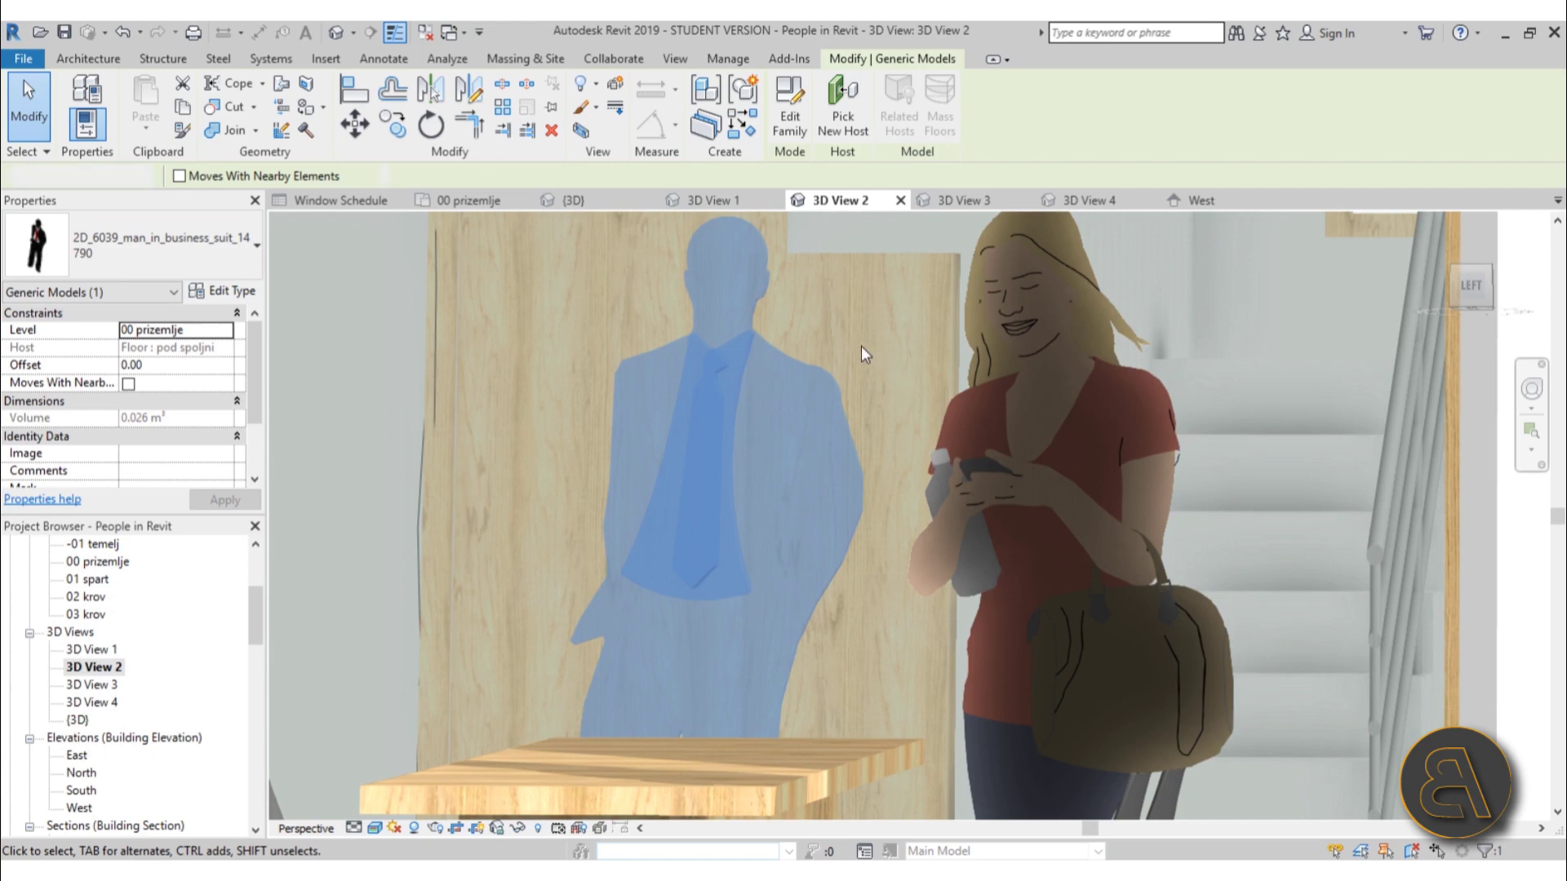
key("Escape")
scroll(253, 572, "up", 4)
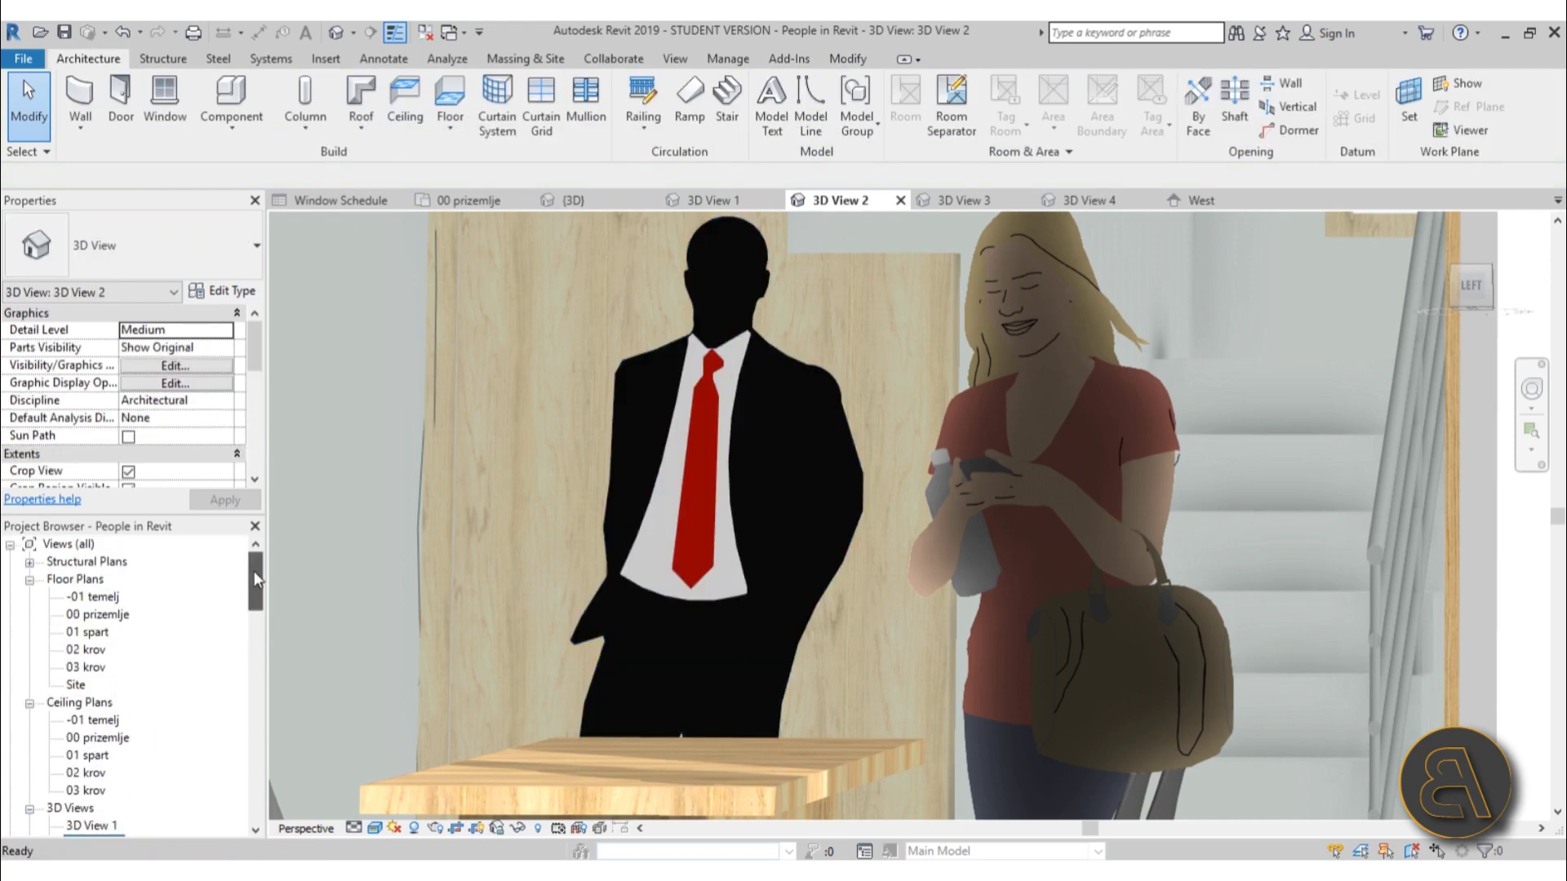
Step: Open the 00 prizemlje floor plan and pan across it
double_click(100, 614)
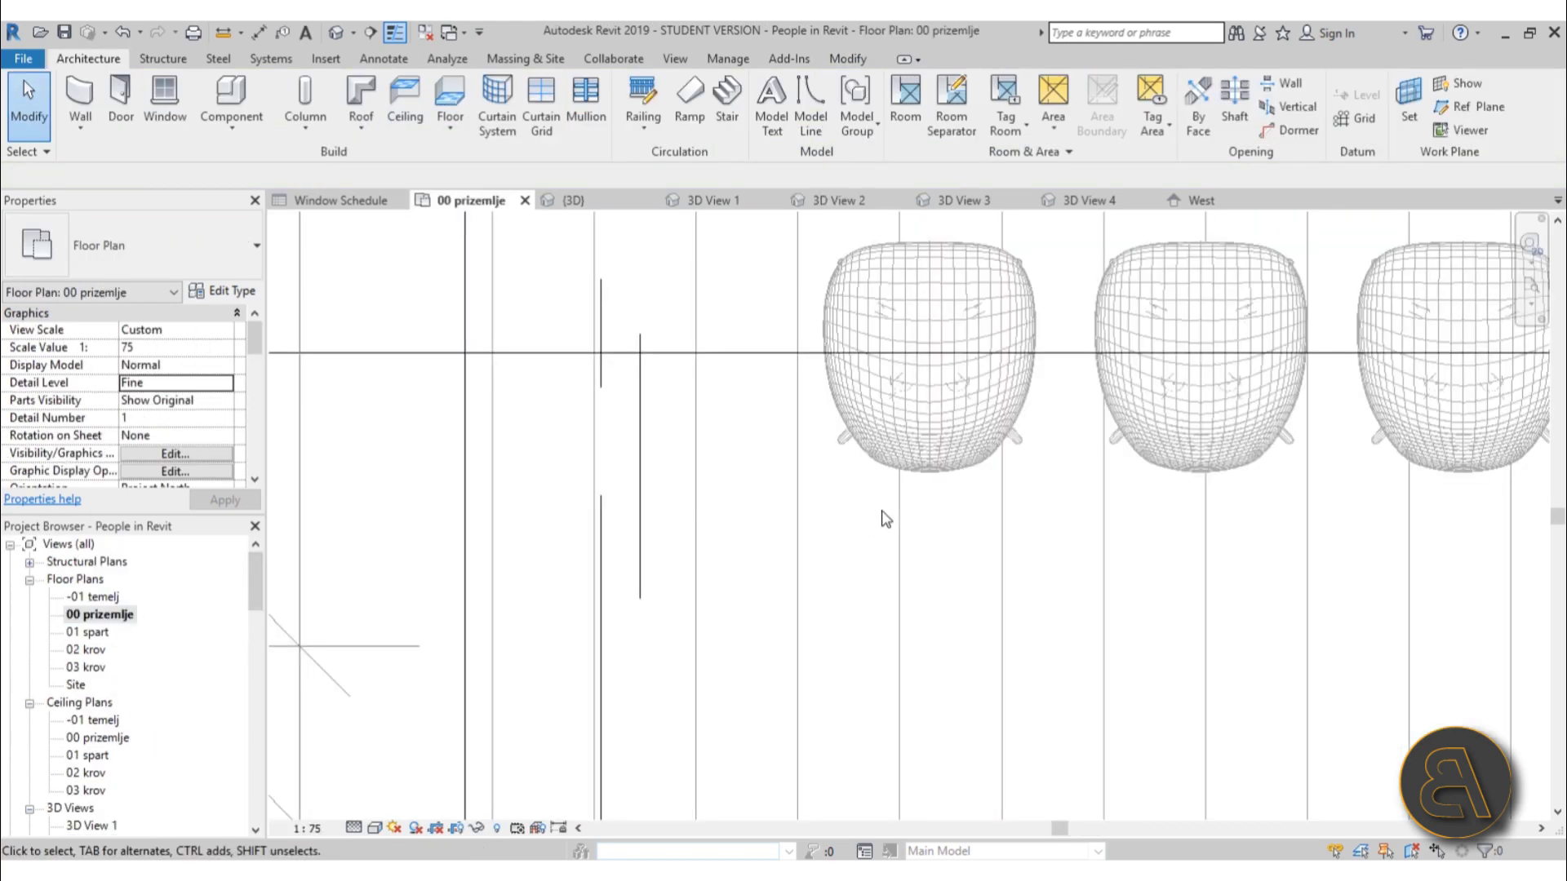
scroll(783, 559, "down", 3)
middle_click_drag(767, 547, 783, 558)
scroll(865, 423, "up", 5)
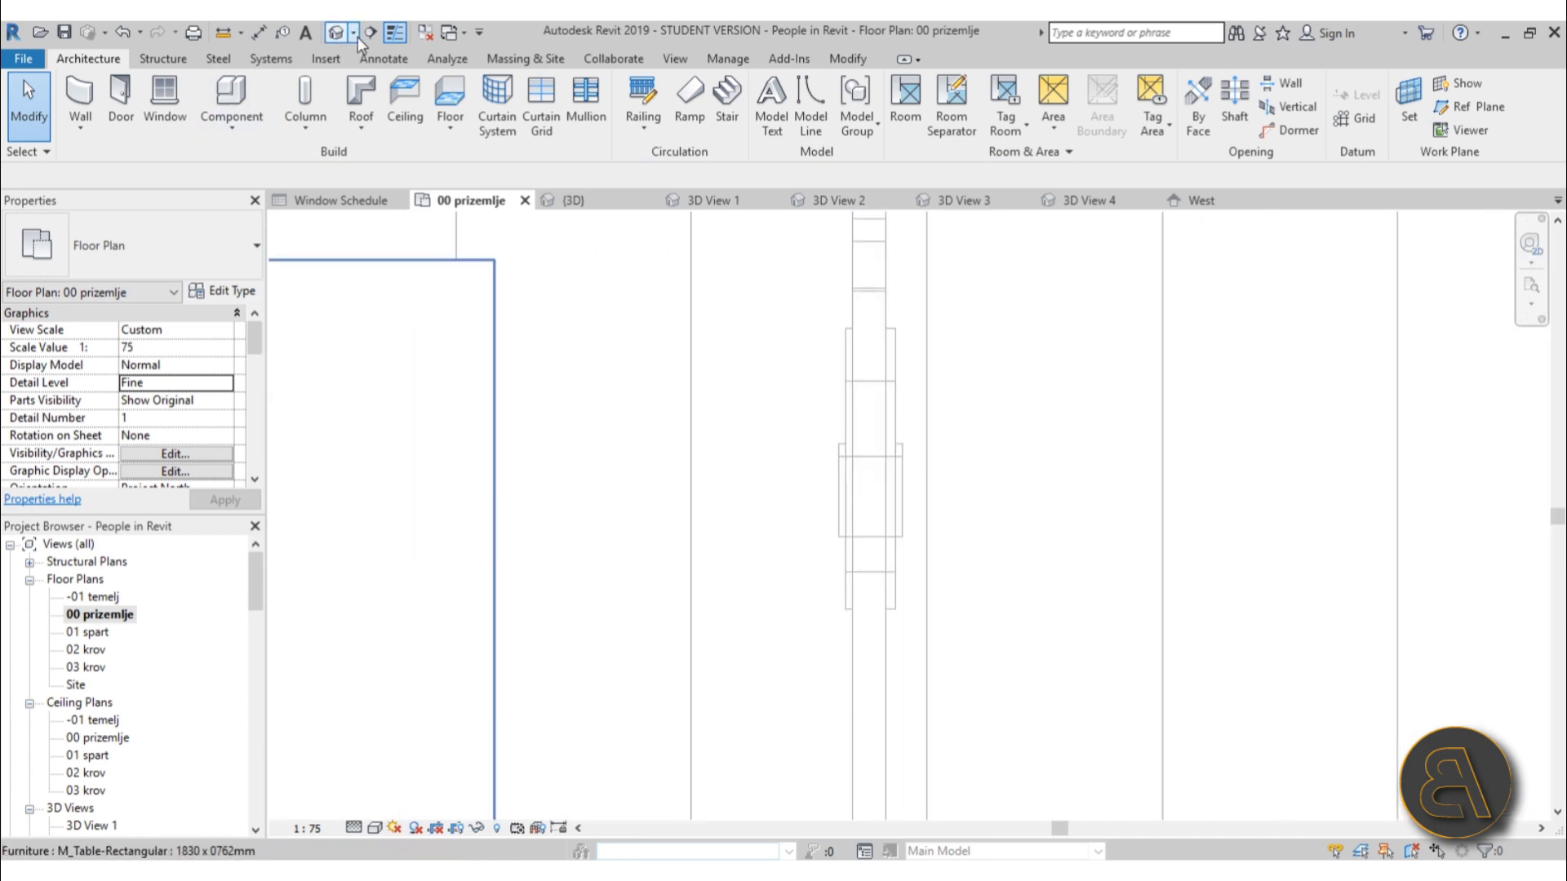
Step: In the default 3D view, orbit to the porch and check the suited man figure
left_click(336, 34)
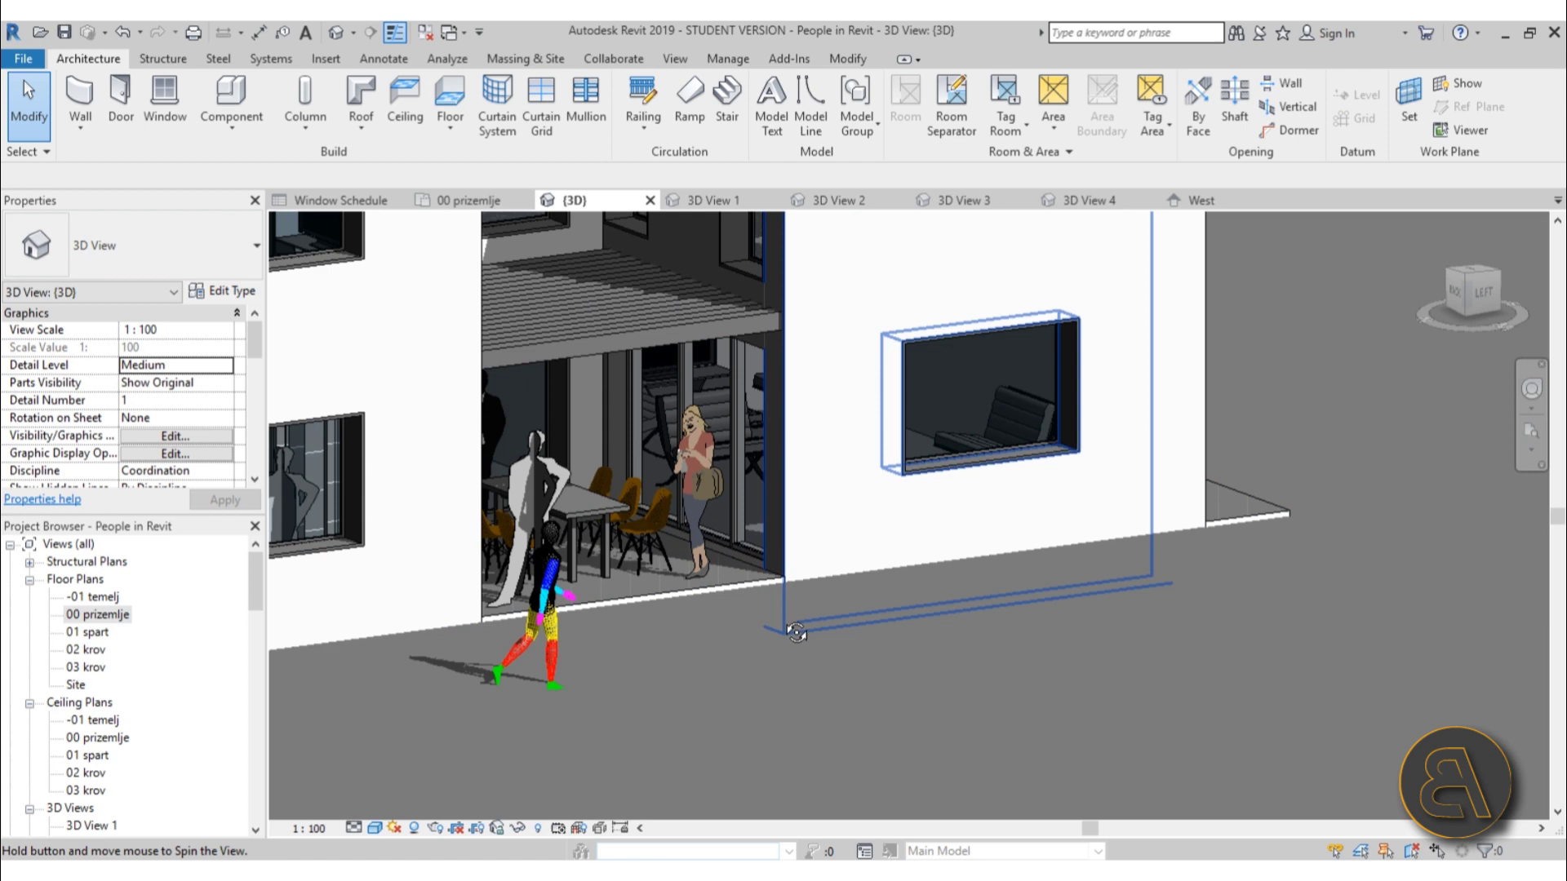
middle_click_drag(805, 630, 659, 405, "shift")
scroll(658, 404, "up", 5)
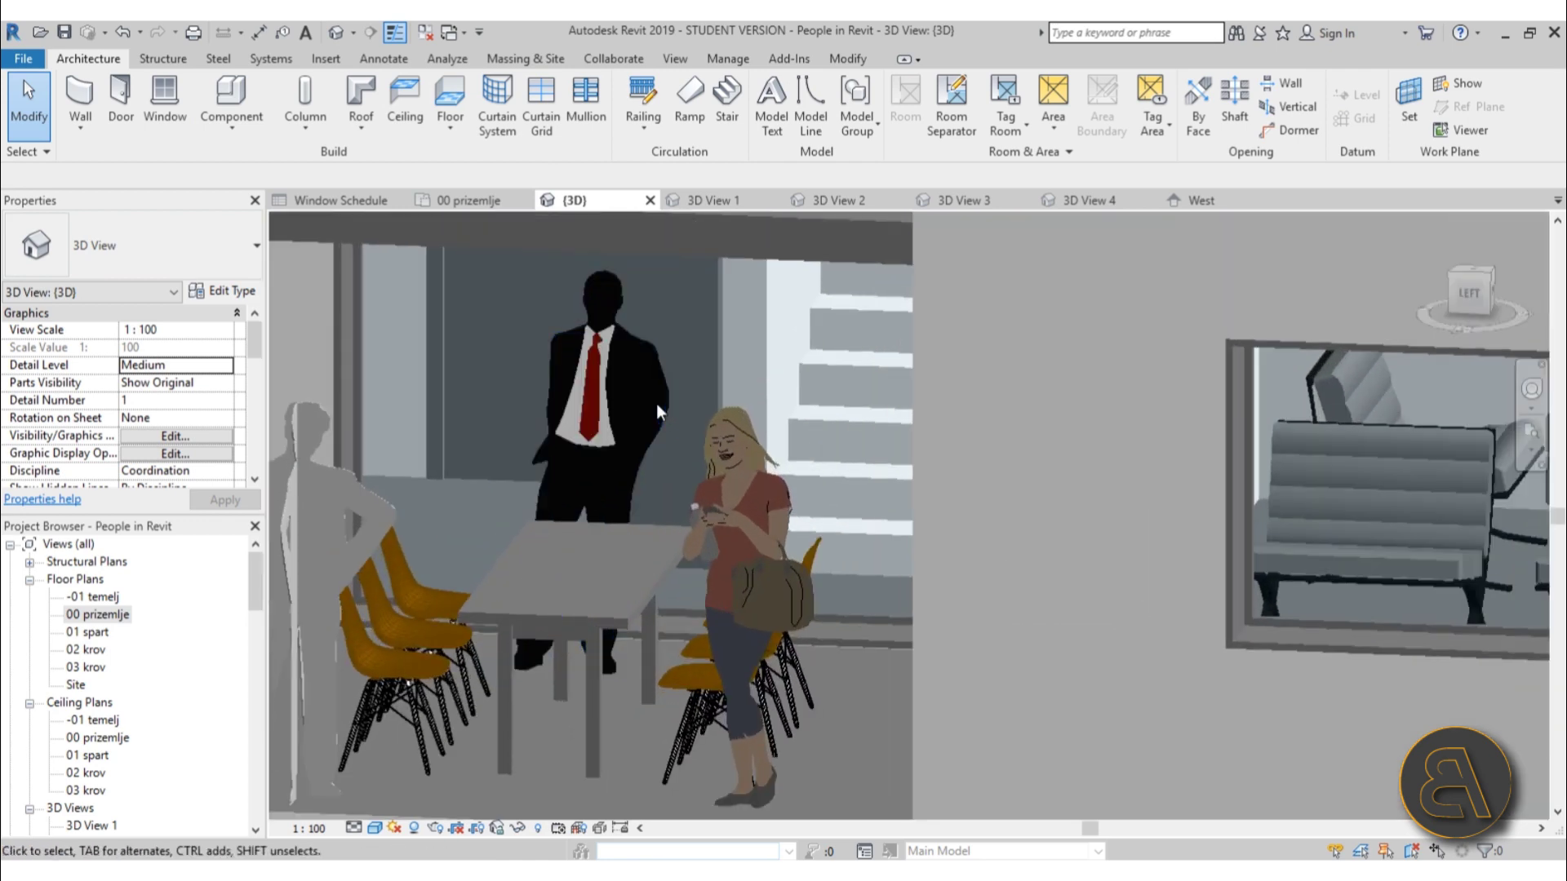
left_click(674, 403)
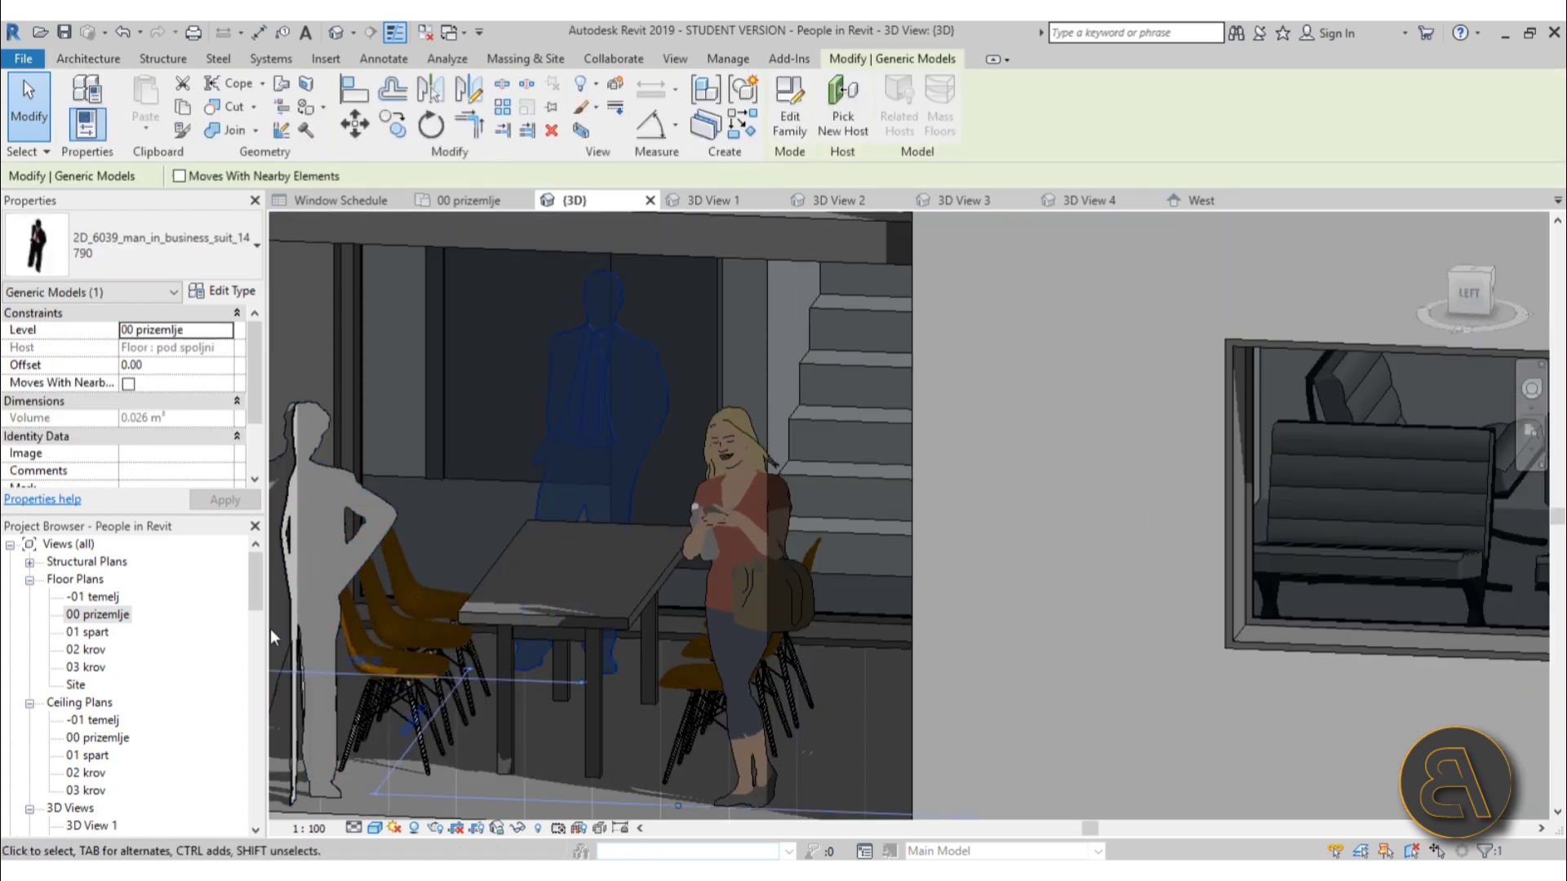
key("Escape")
scroll(253, 607, "down", 5)
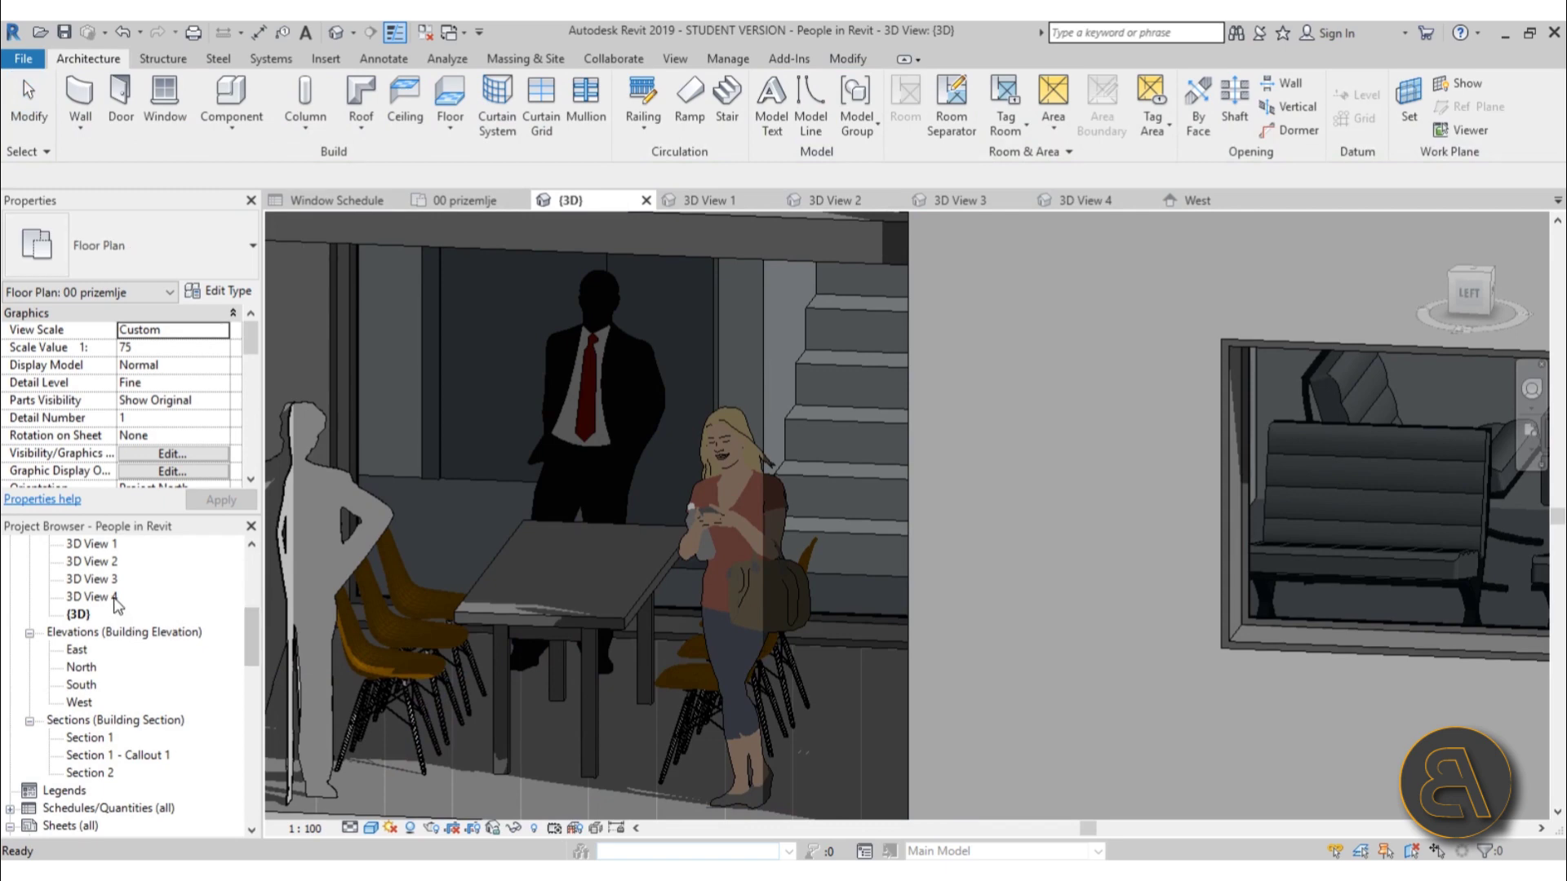
Step: Open 3D View 2 and zoom out to frame the whole house front
double_click(94, 563)
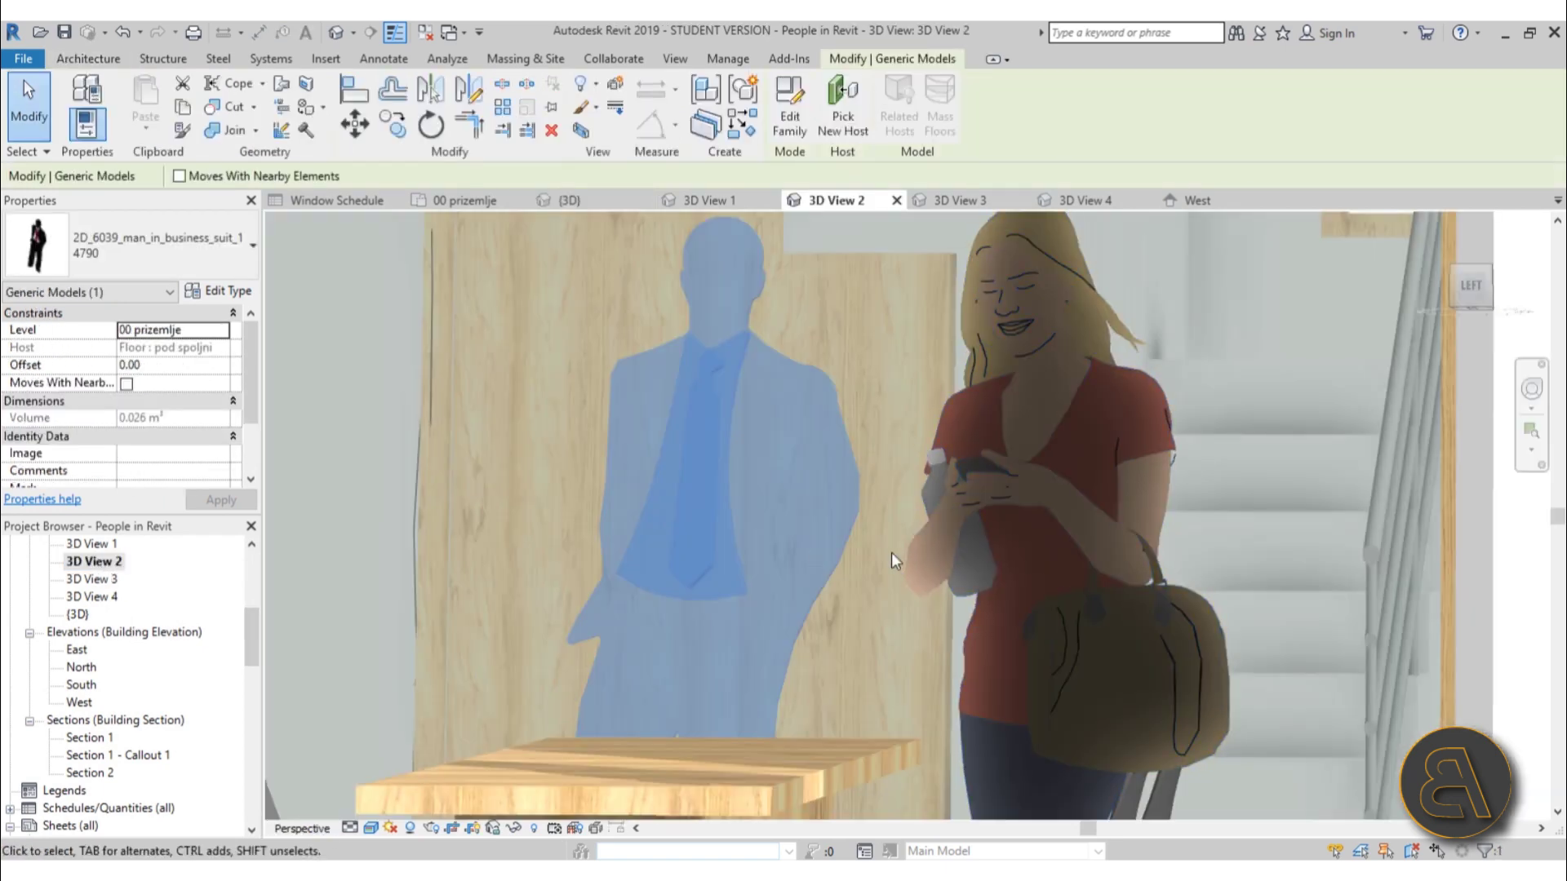
scroll(891, 552, "down", 6)
key("Escape")
scroll(846, 703, "up", 4)
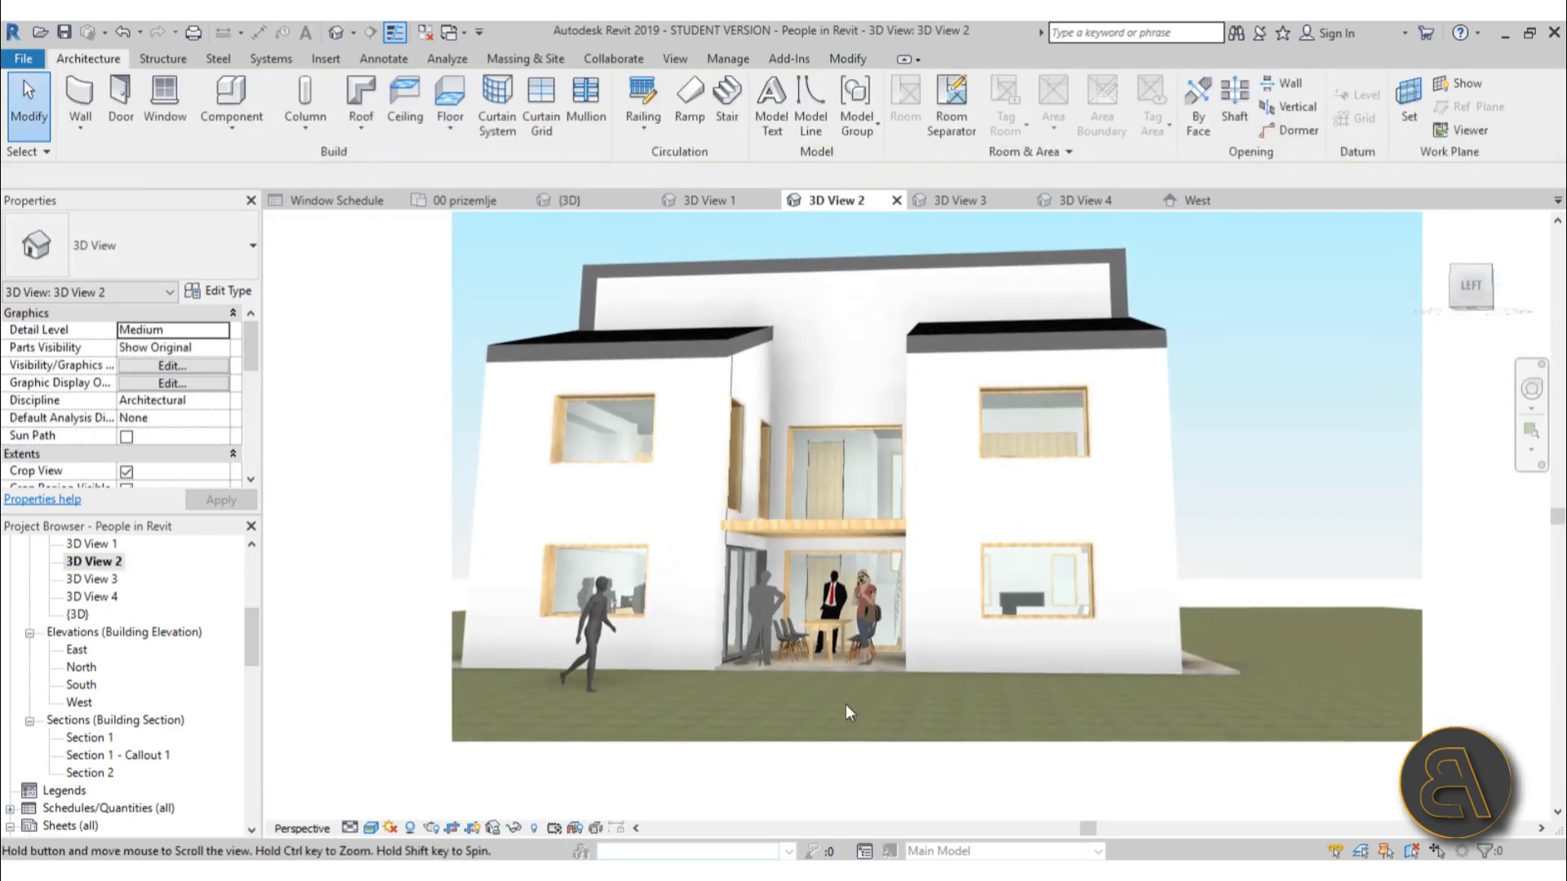
scroll(841, 592, "up", 6)
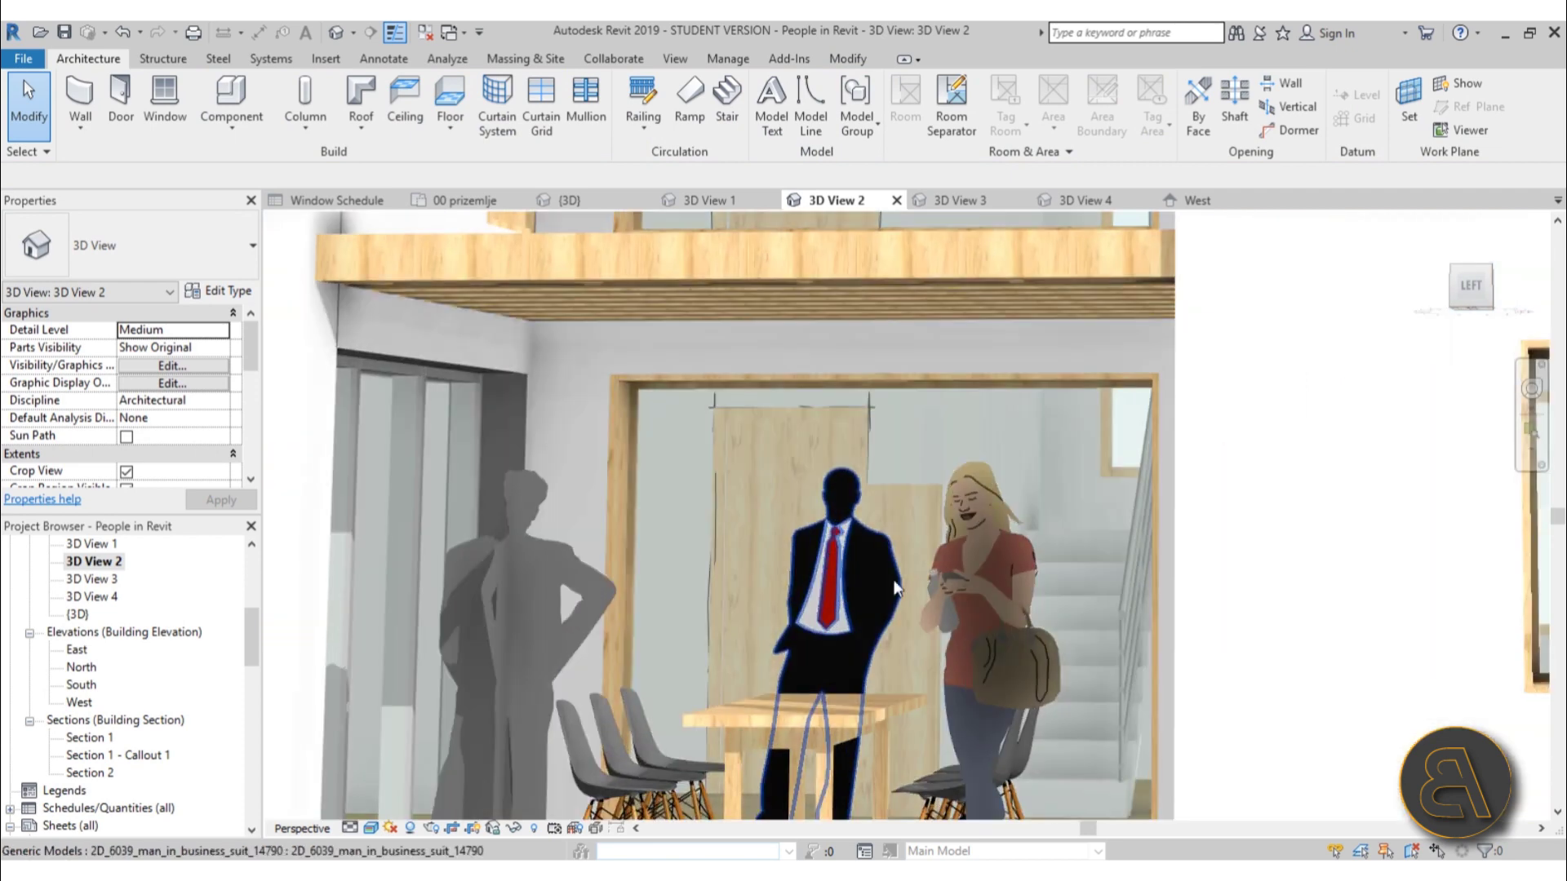
scroll(988, 565, "down", 5)
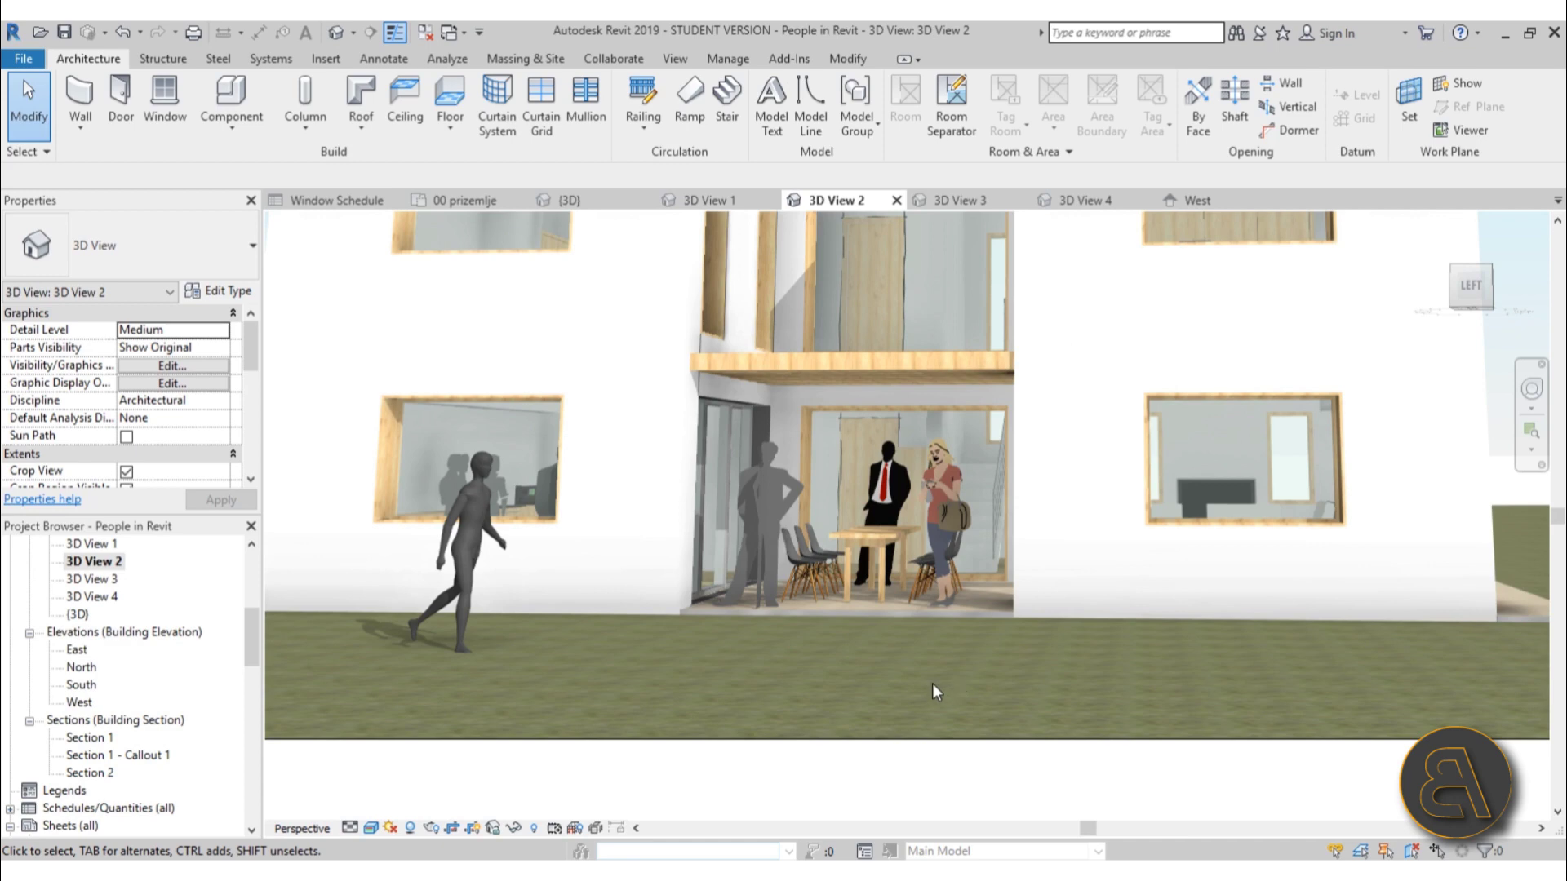
Step: Return to the default 3D view and orbit to a higher viewpoint
scroll(905, 687, "up", 4)
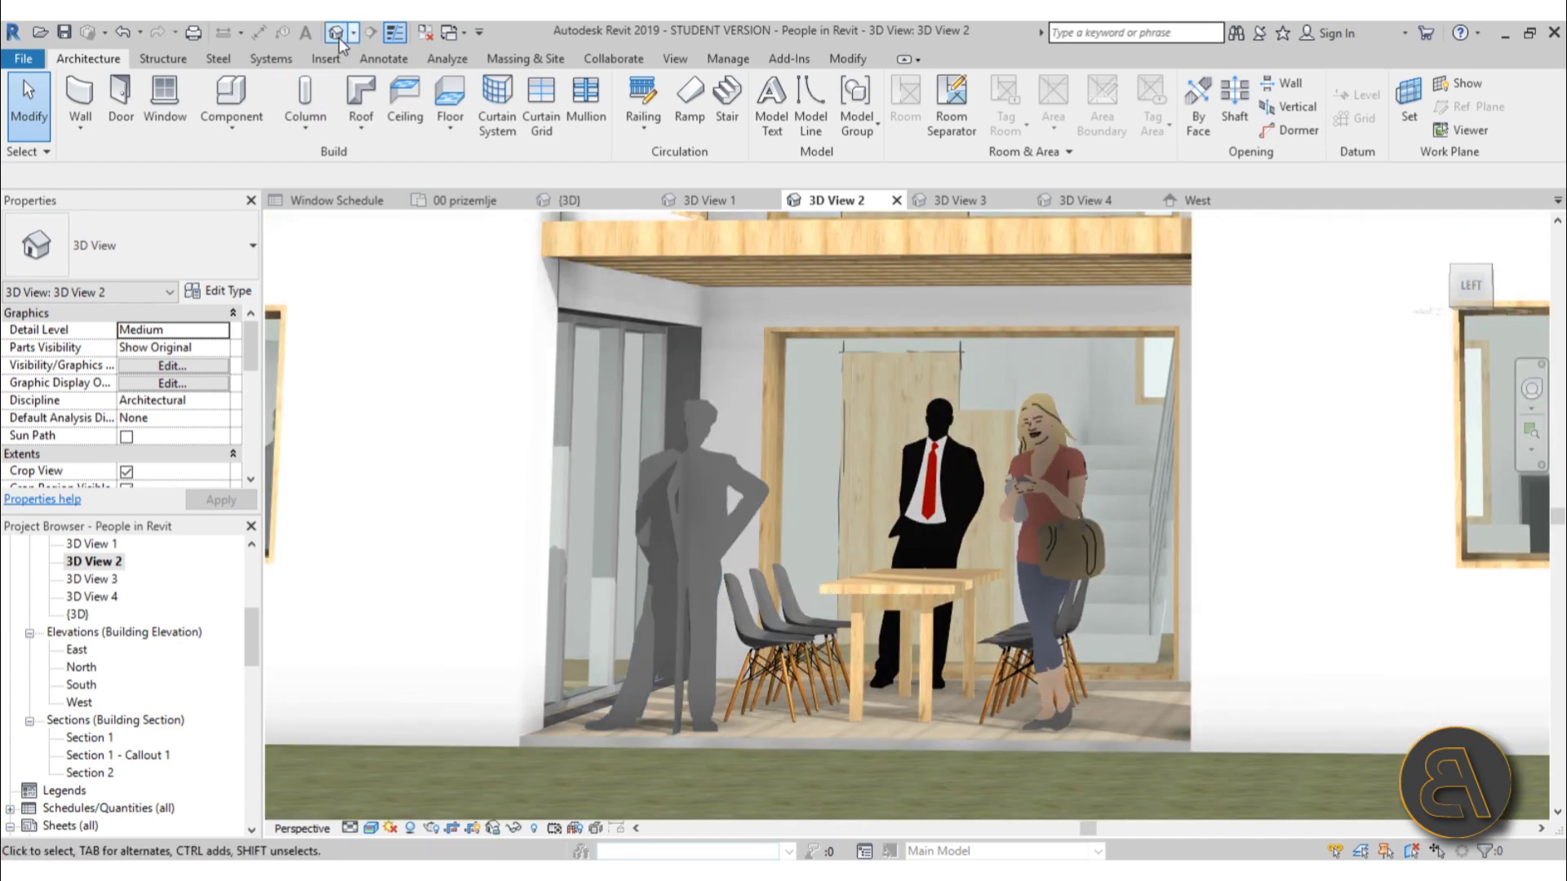
left_click(335, 32)
scroll(679, 436, "up", 5)
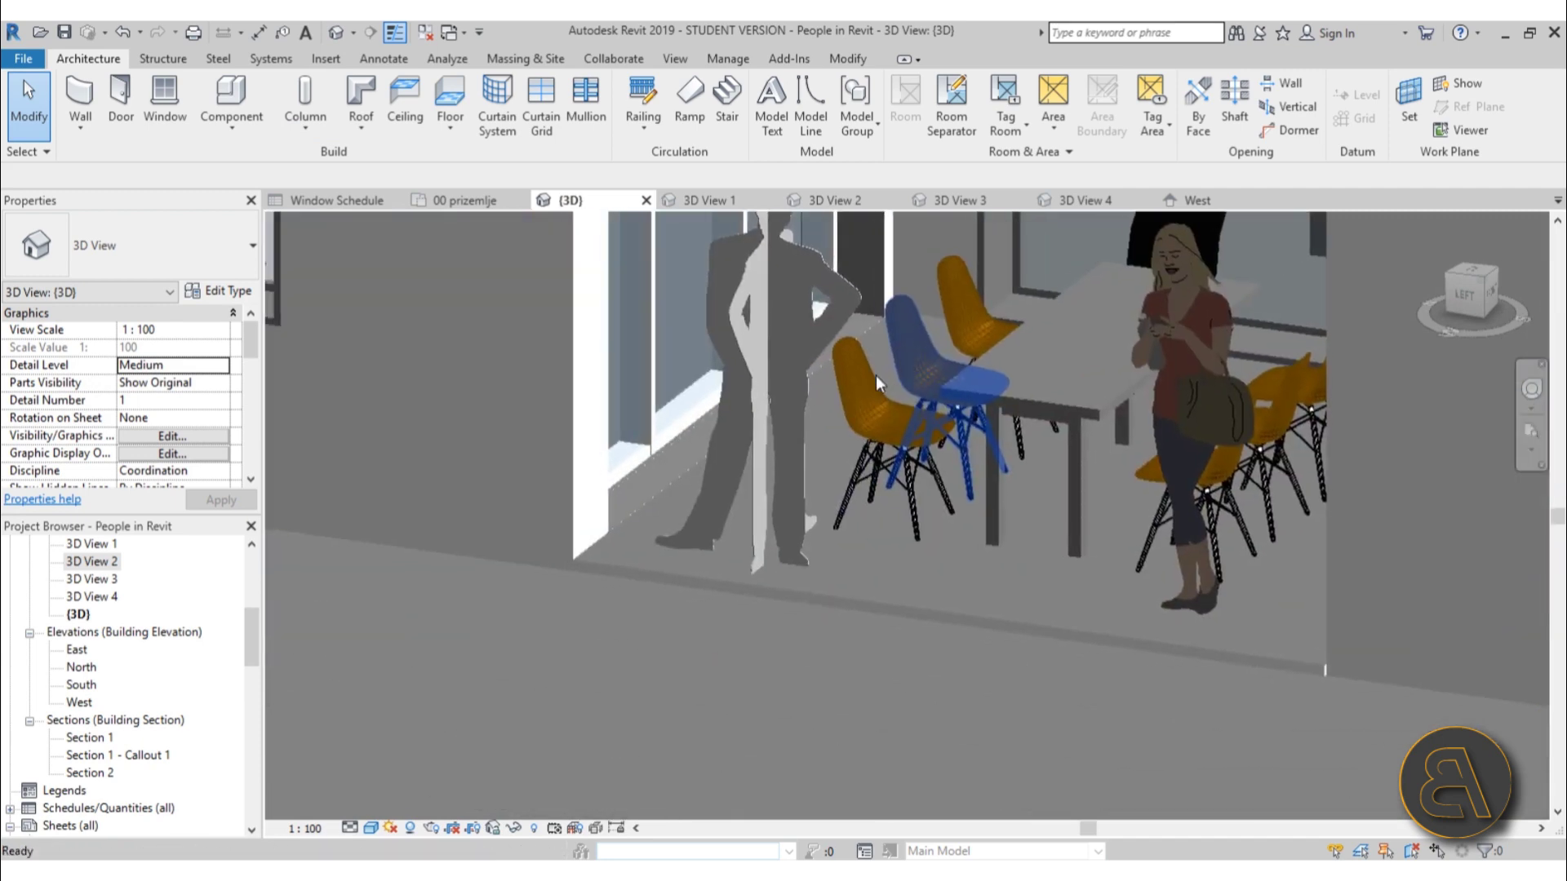
middle_click_drag(875, 376, 779, 594, "shift")
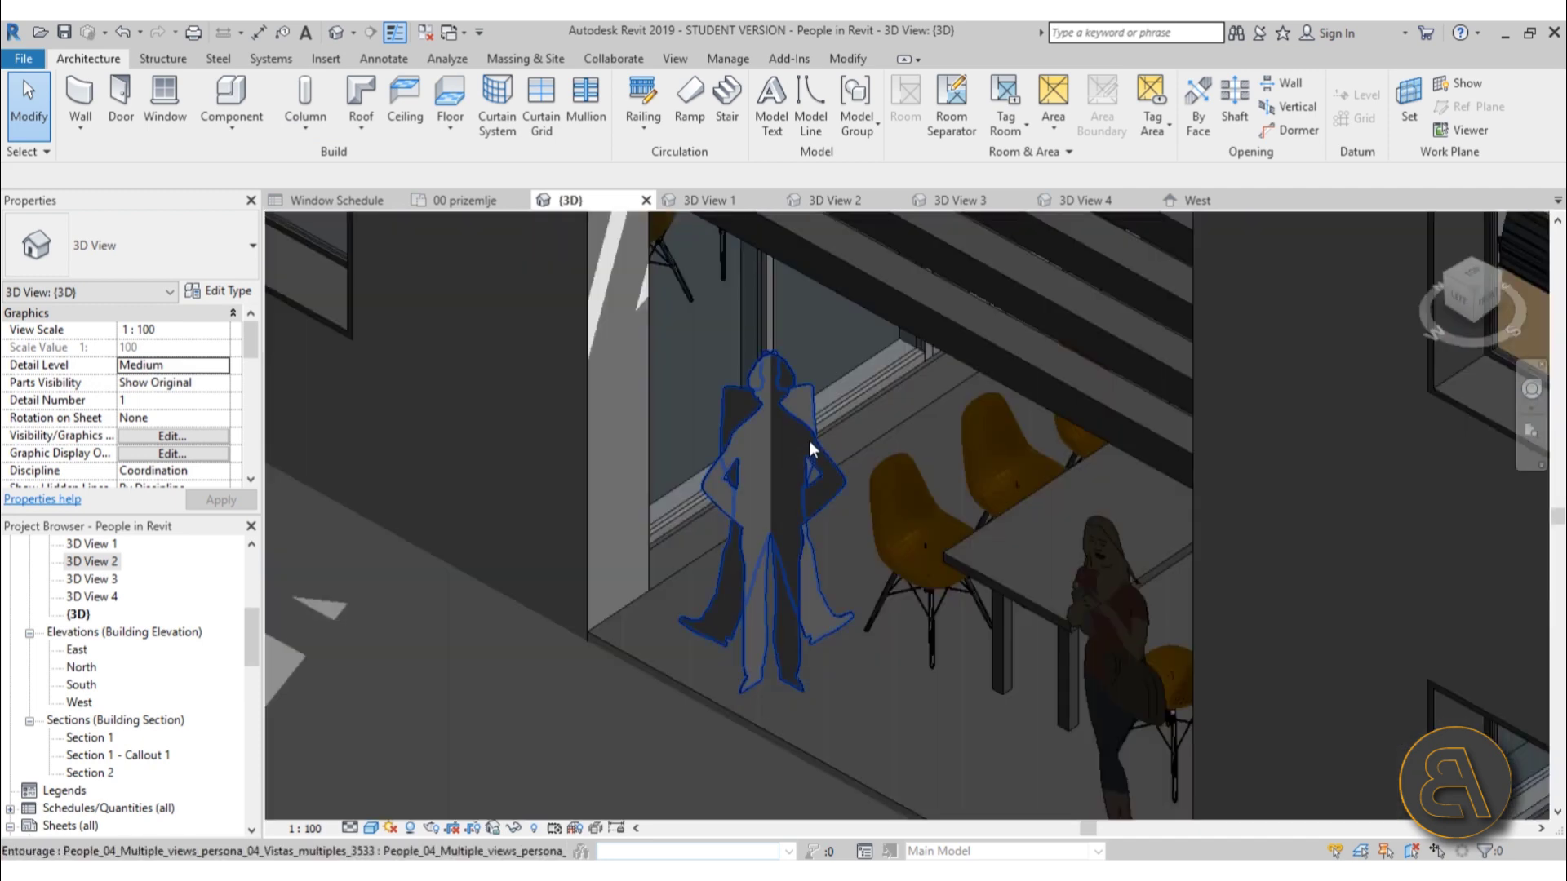
Step: Select and deselect the grey People_04_Multiple_views figure, then pick 3D View 2 in the browser
left_click(809, 442)
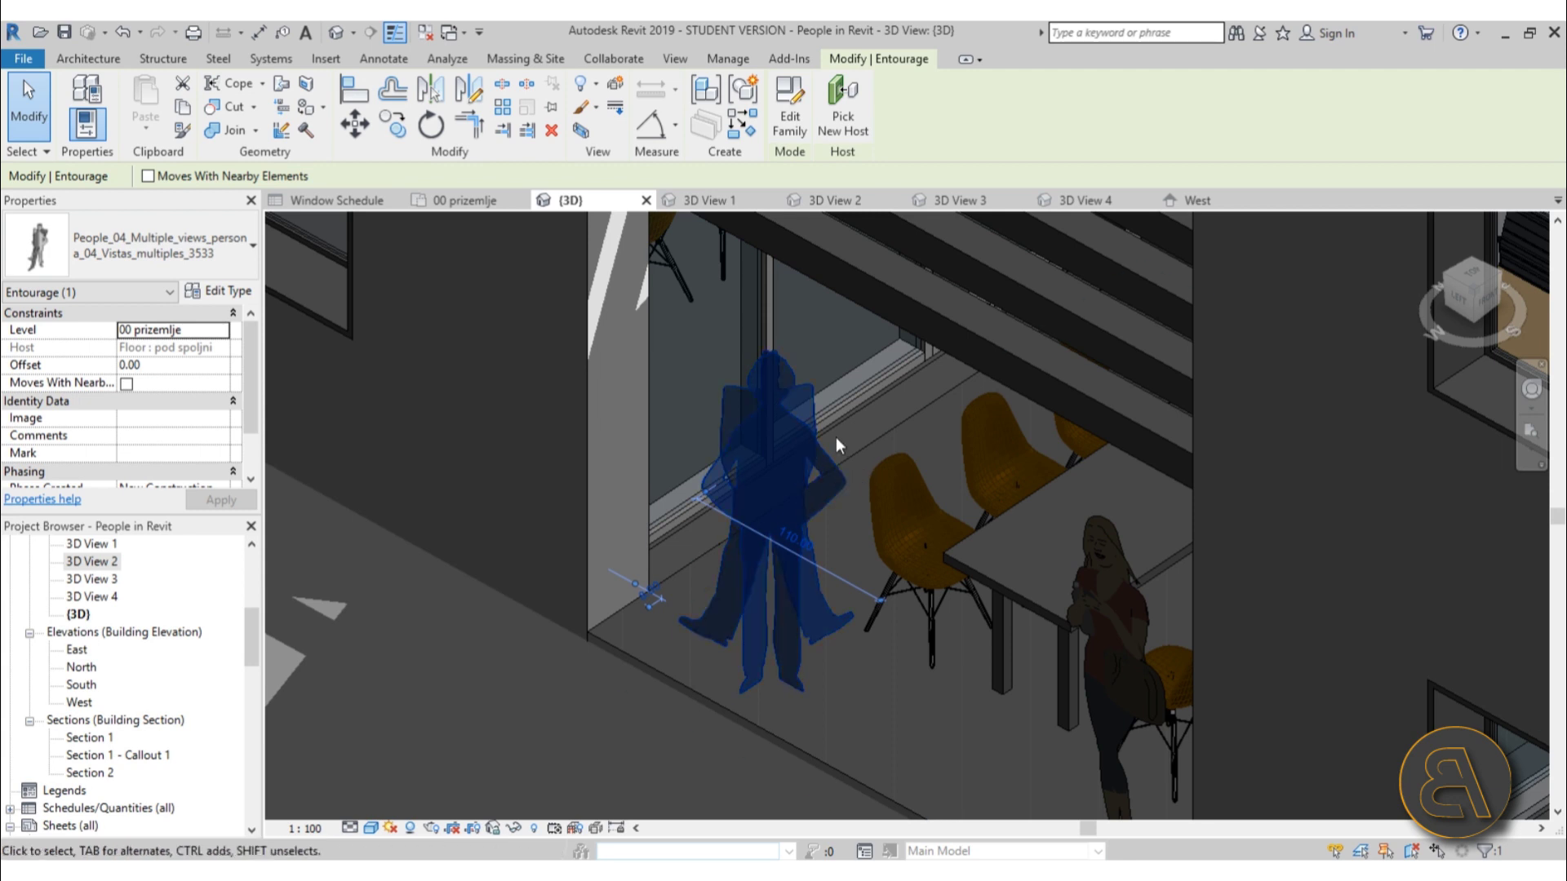
left_click(823, 684)
left_click(796, 676)
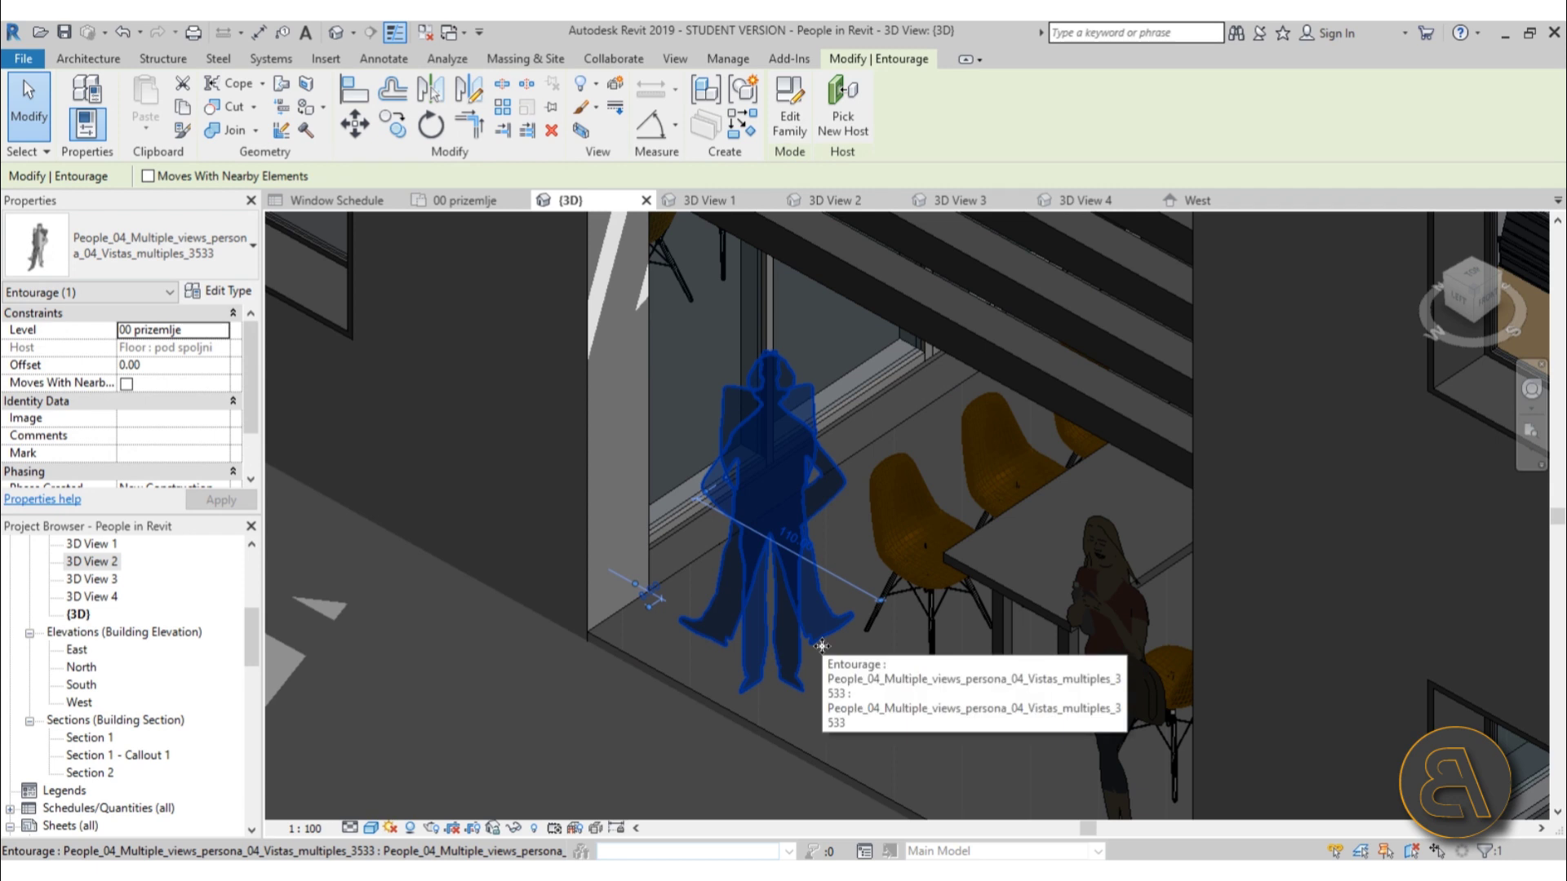
left_click(878, 685)
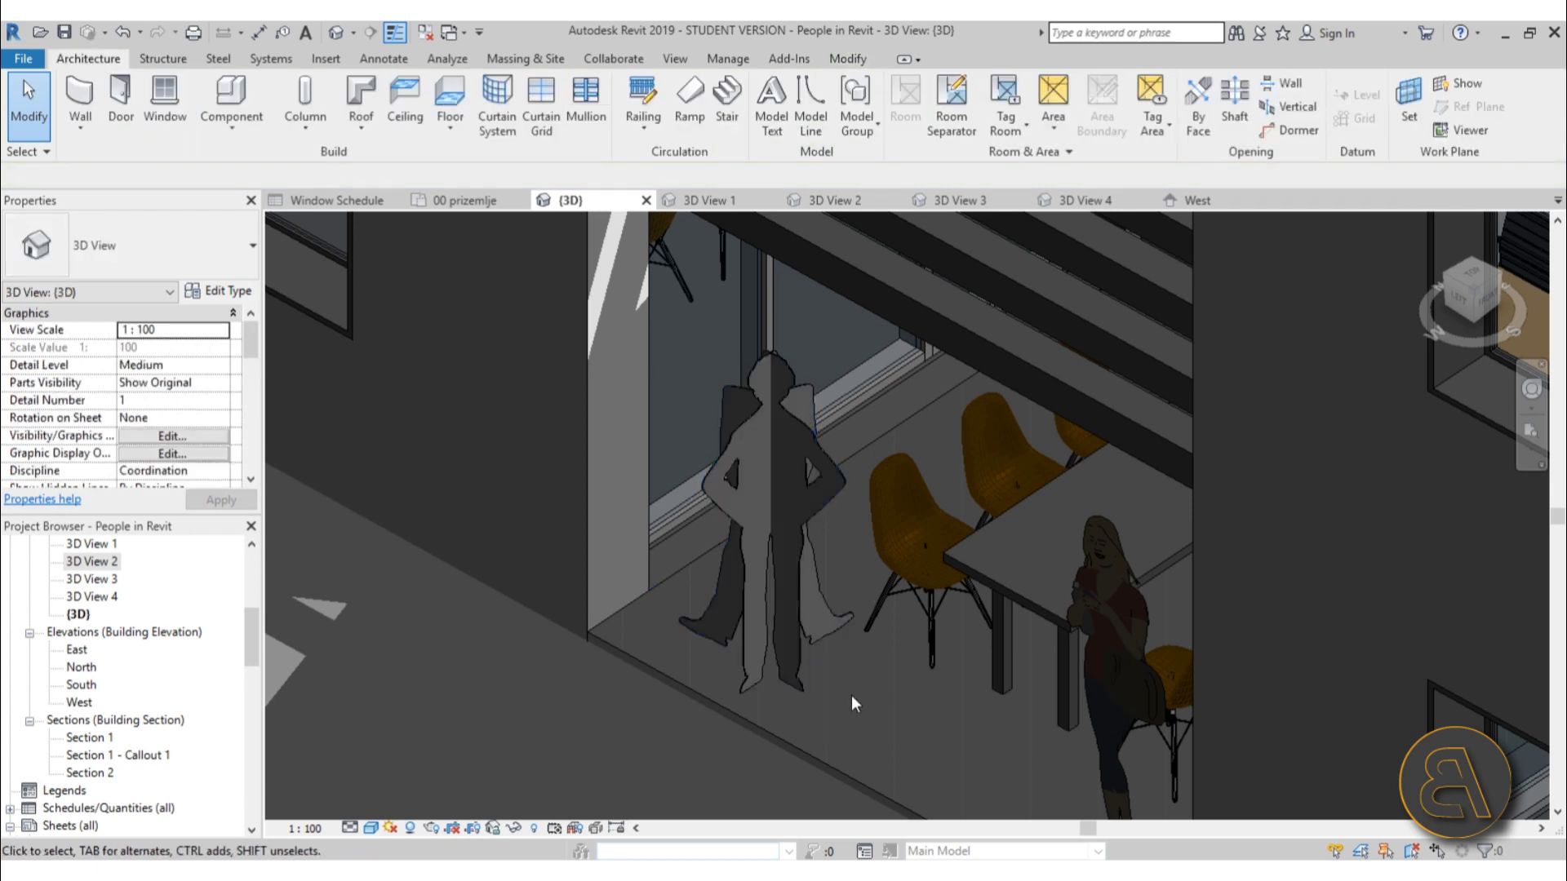
left_click(797, 668)
left_click(912, 683)
left_click(250, 625)
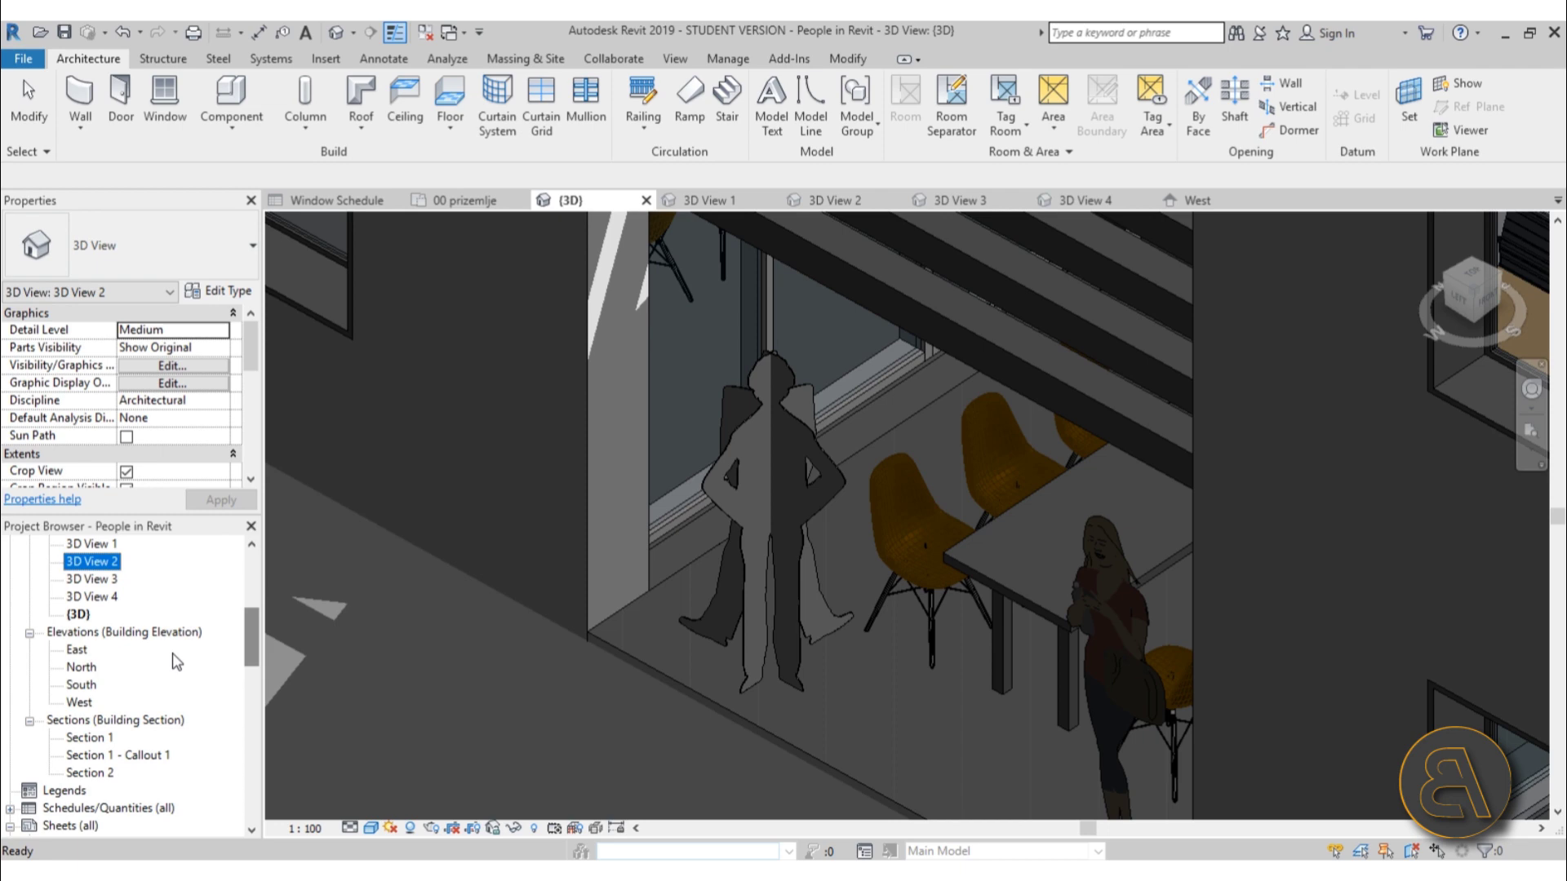
Step: Open the West elevation and select, then deselect, the grey standing man
double_click(81, 703)
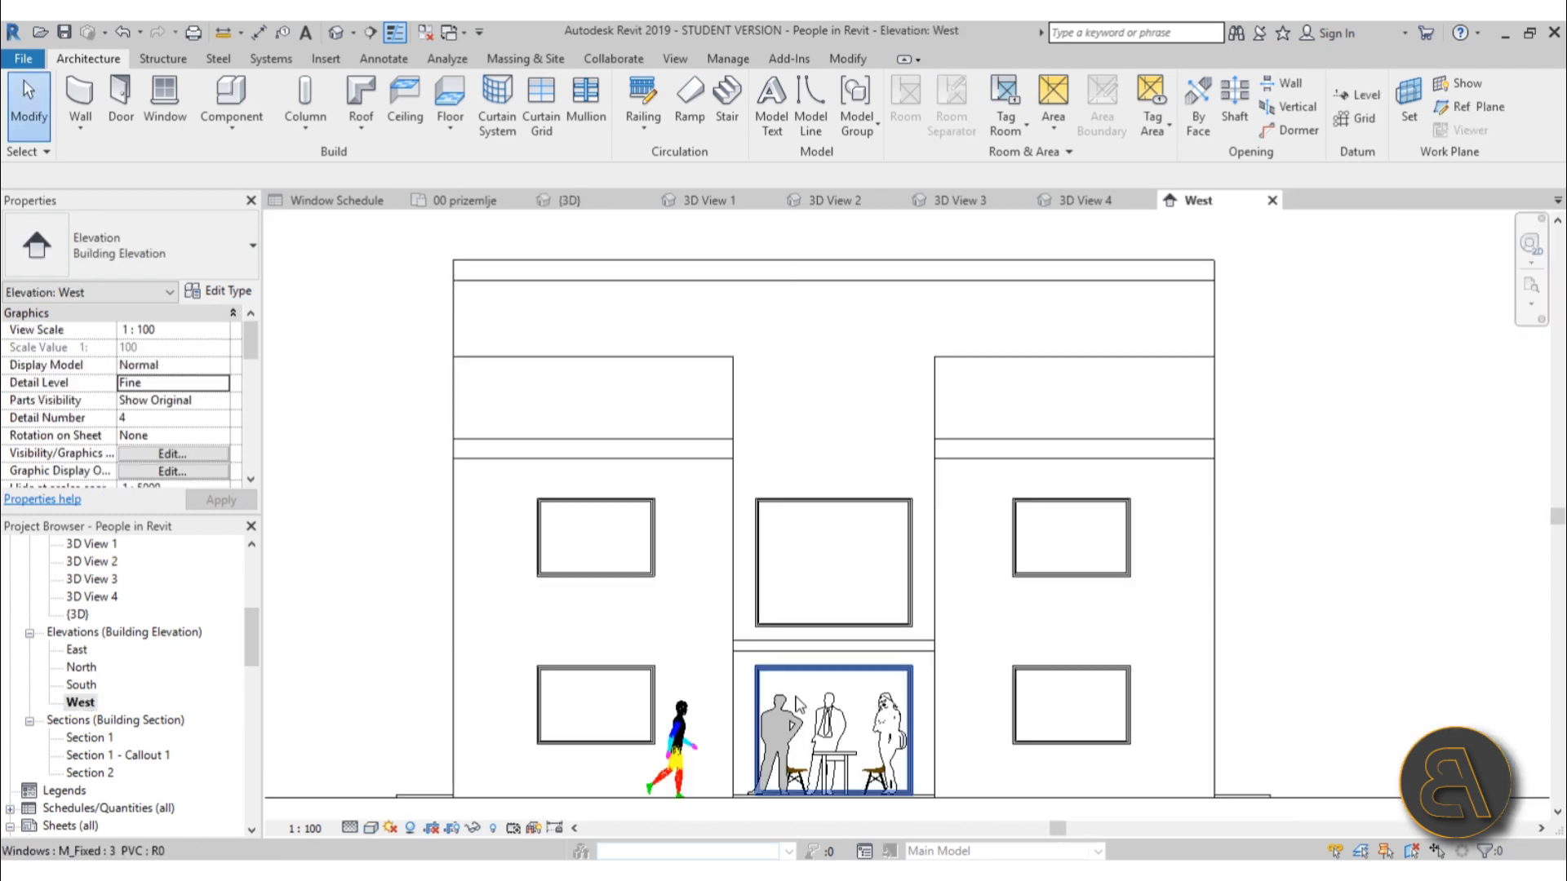
scroll(798, 702, "up", 5)
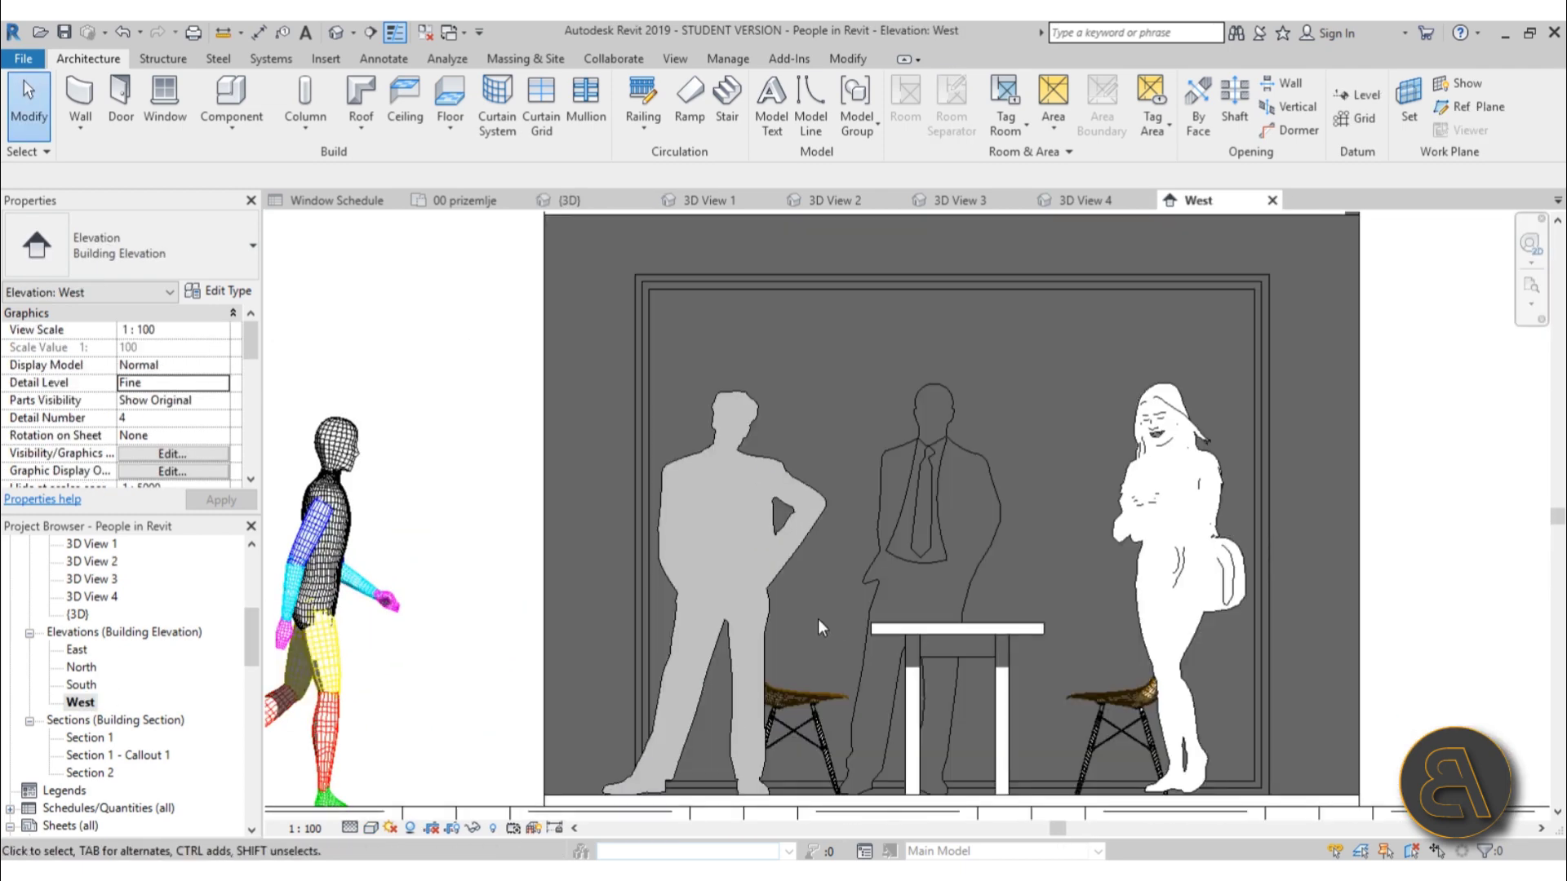
scroll(818, 619, "down", 5)
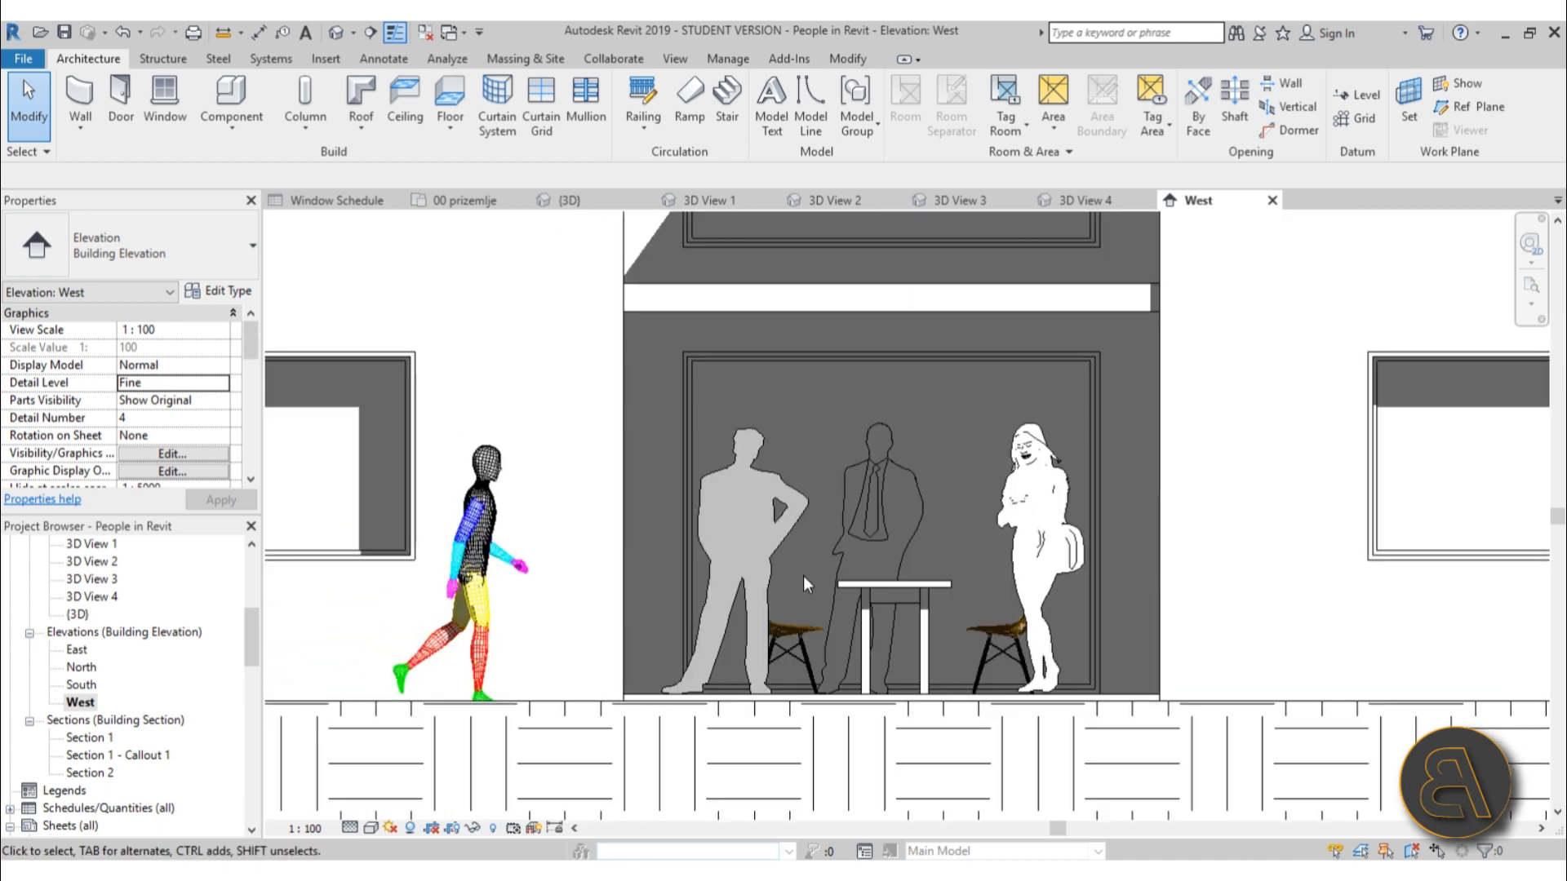
left_click(802, 574)
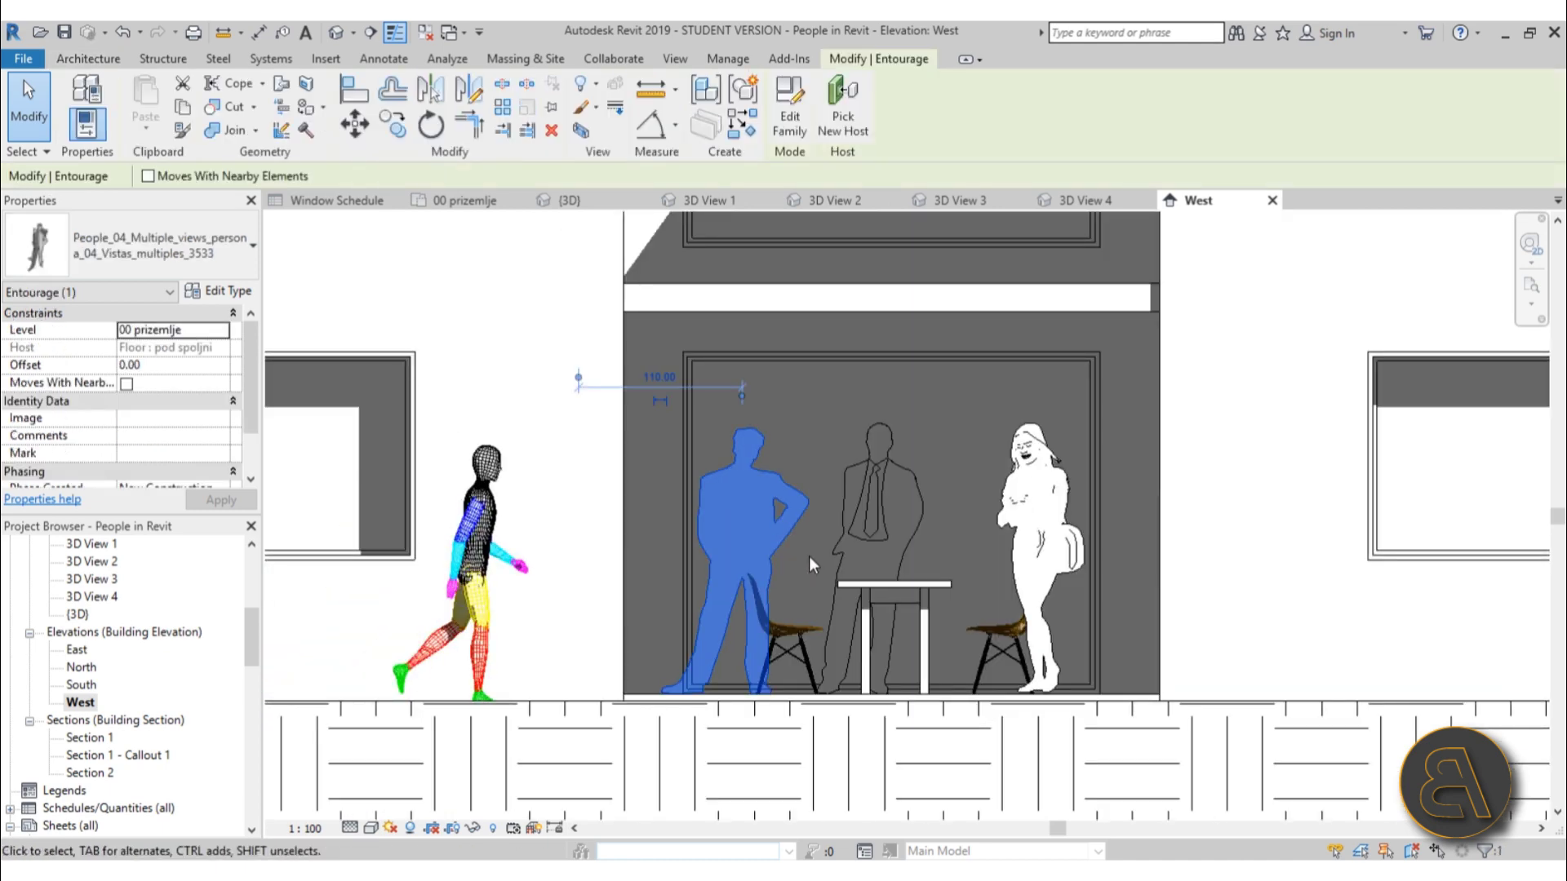
key("Escape")
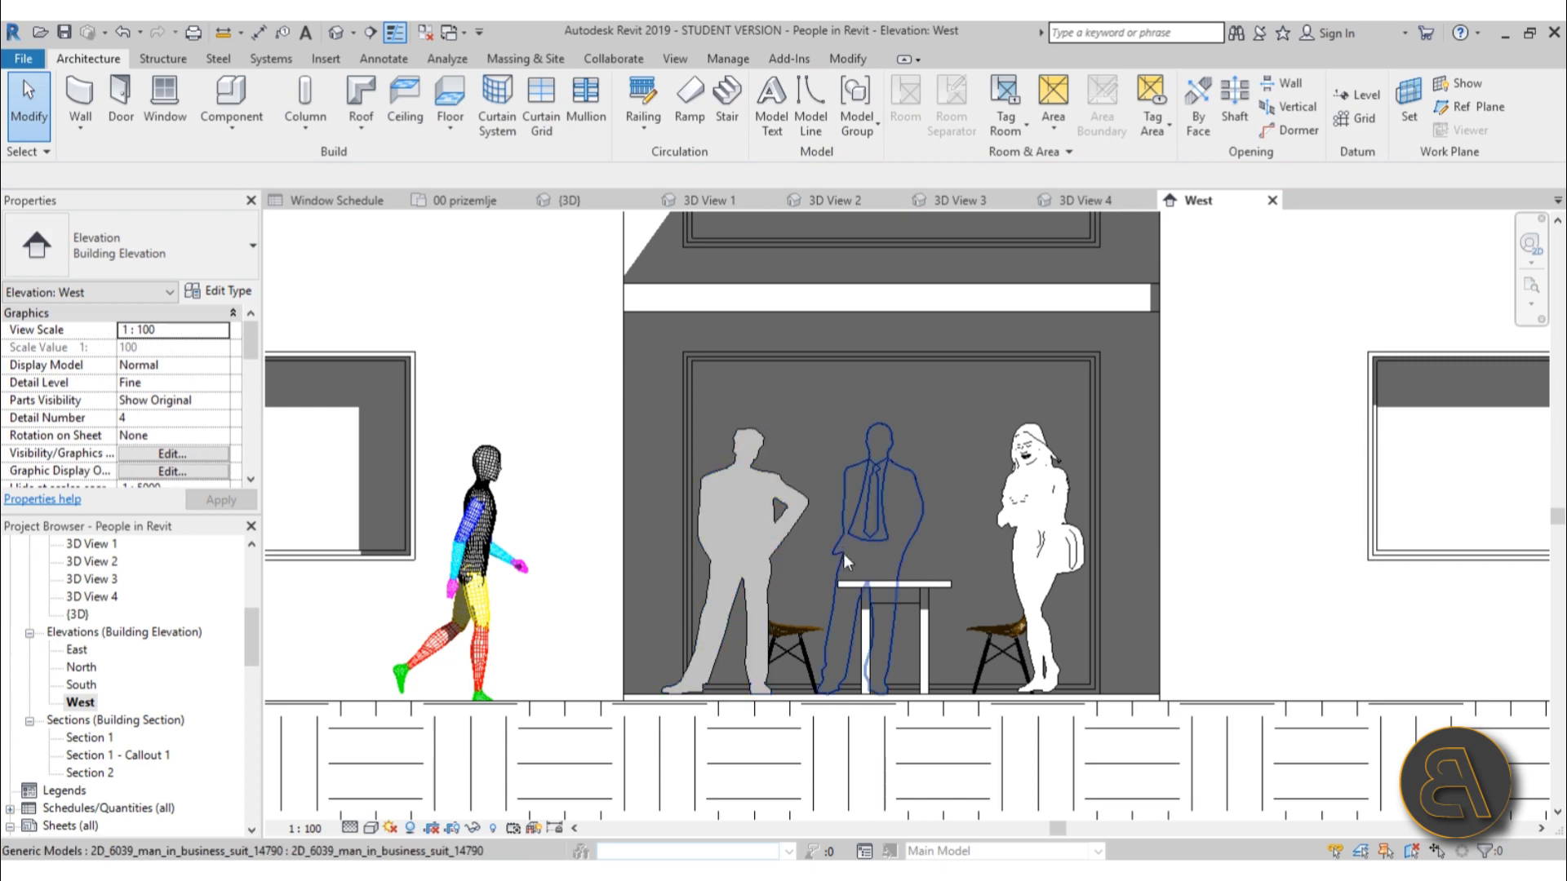
scroll(806, 594, "down", 2)
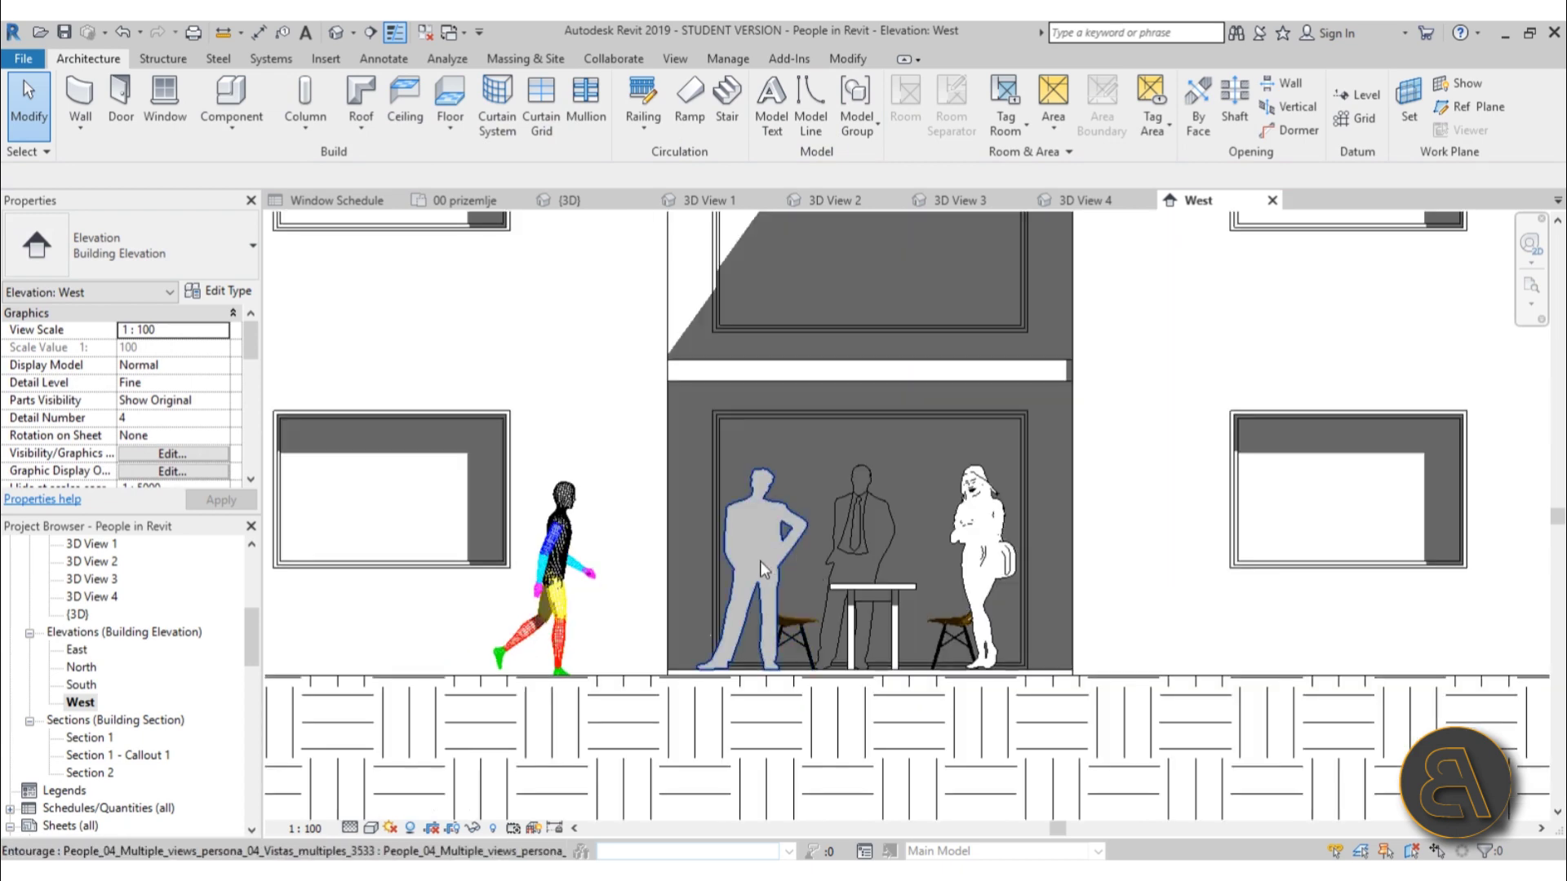
scroll(806, 555, "down", 3)
scroll(806, 671, "up", 1)
scroll(806, 560, "down", 1)
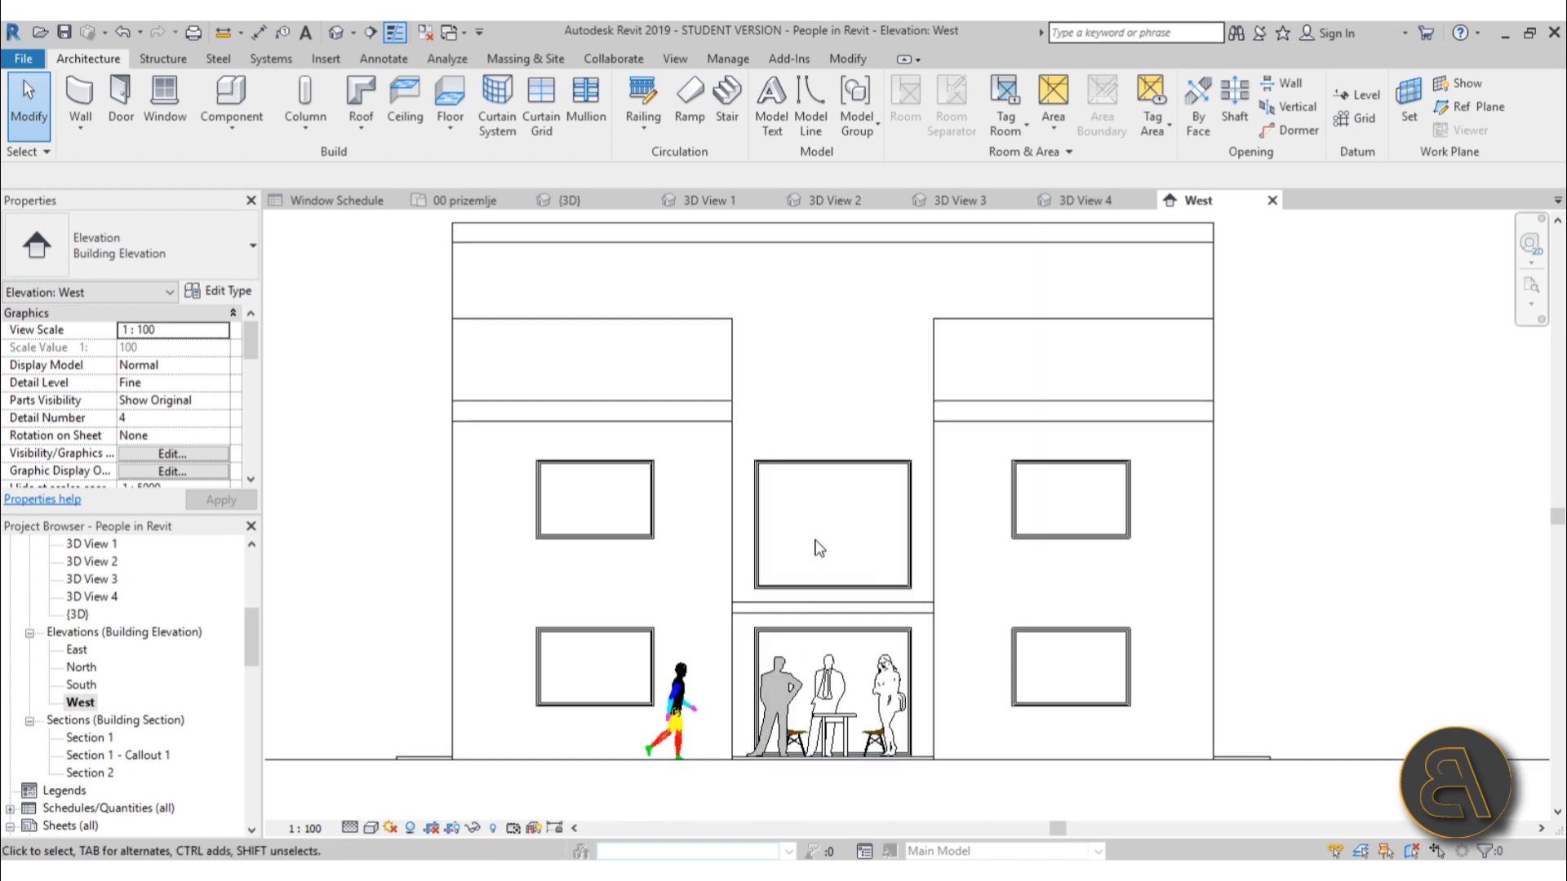
Step: Temporarily hide the suited man, walking figure and woman, leaving the standing man visible
left_click(821, 683)
left_click(688, 698, "ctrl")
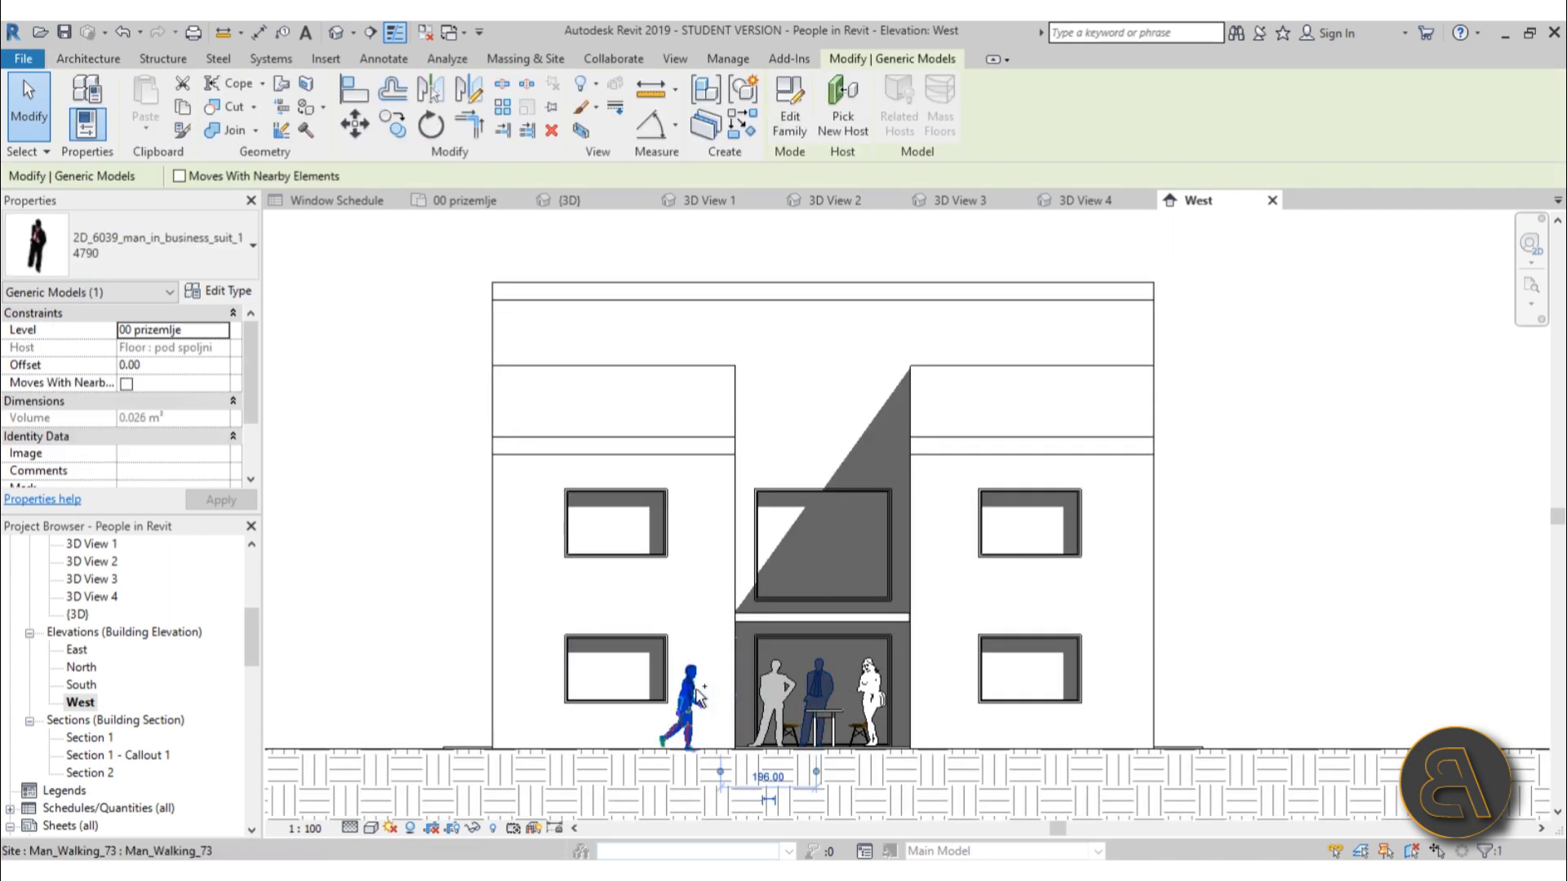
left_click(875, 686, "ctrl")
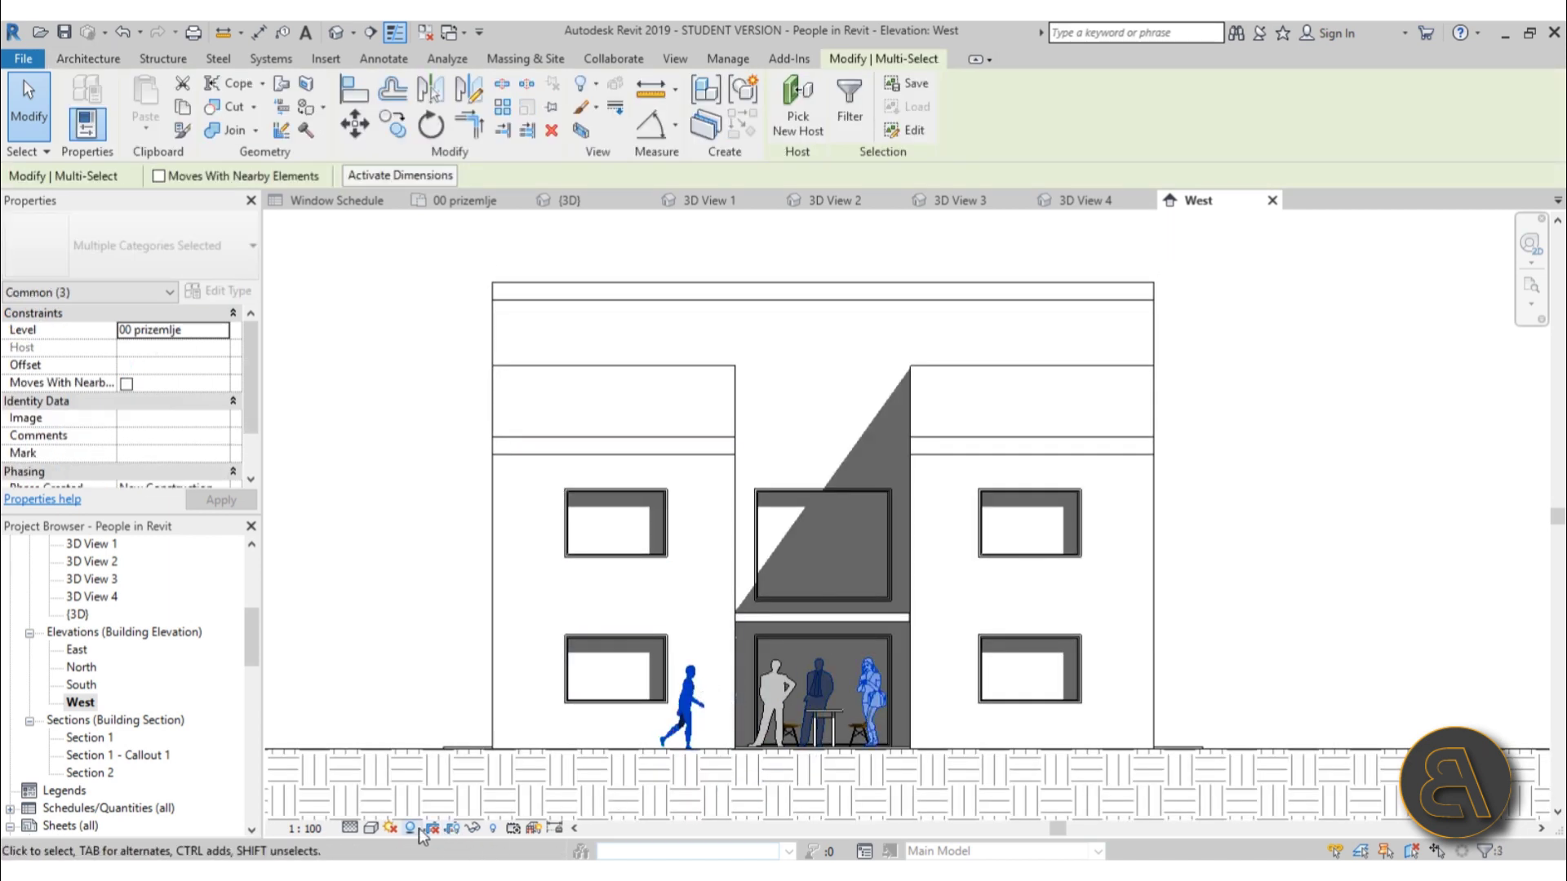
left_click(482, 826)
left_click(523, 793)
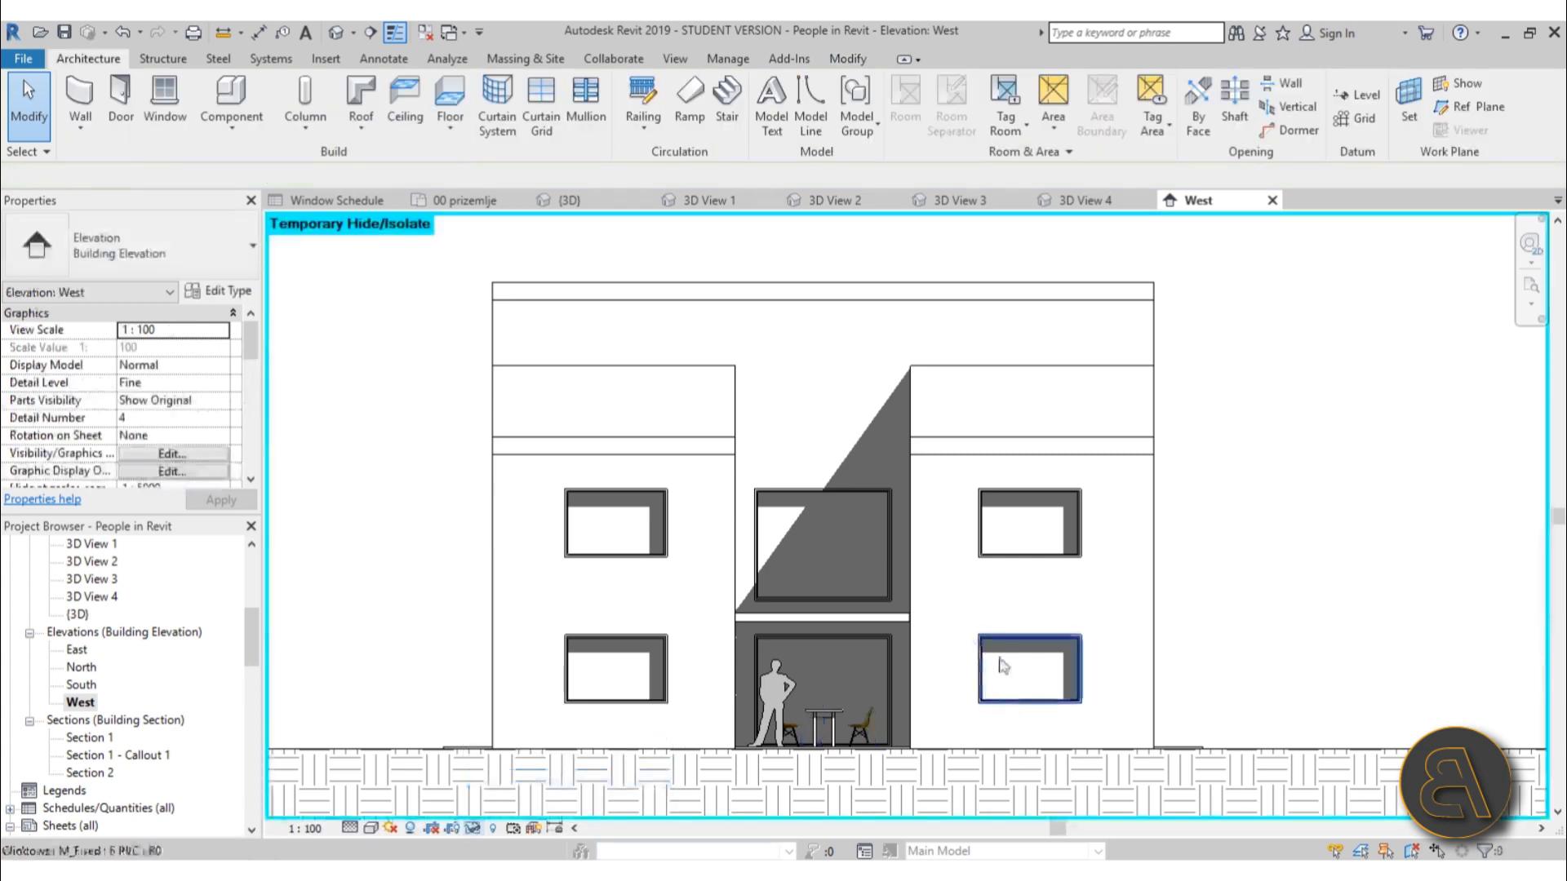
left_click(773, 692)
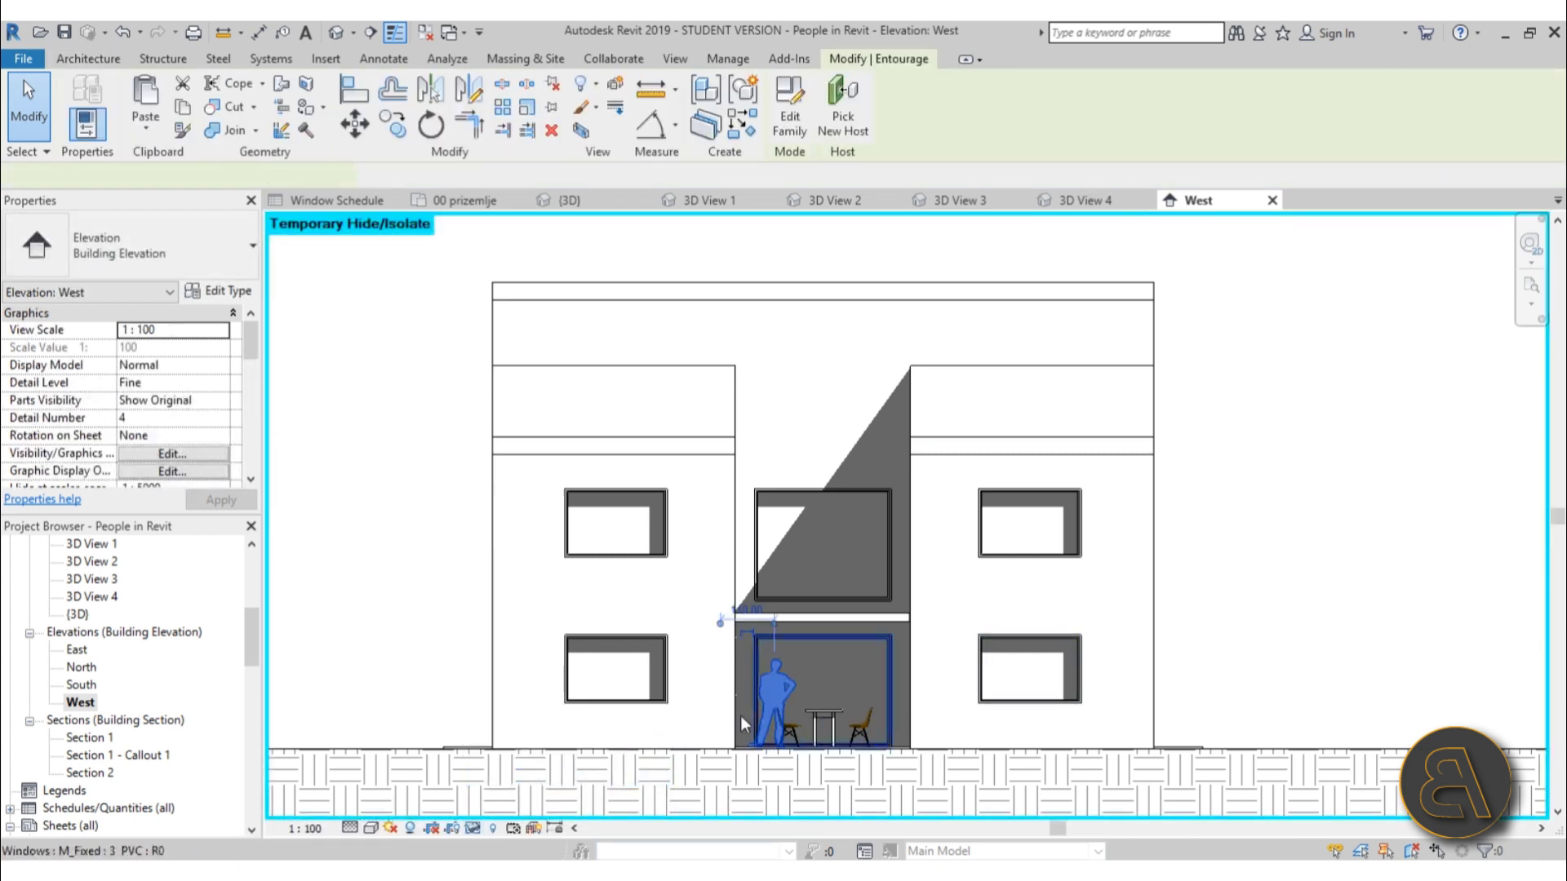
key("Escape")
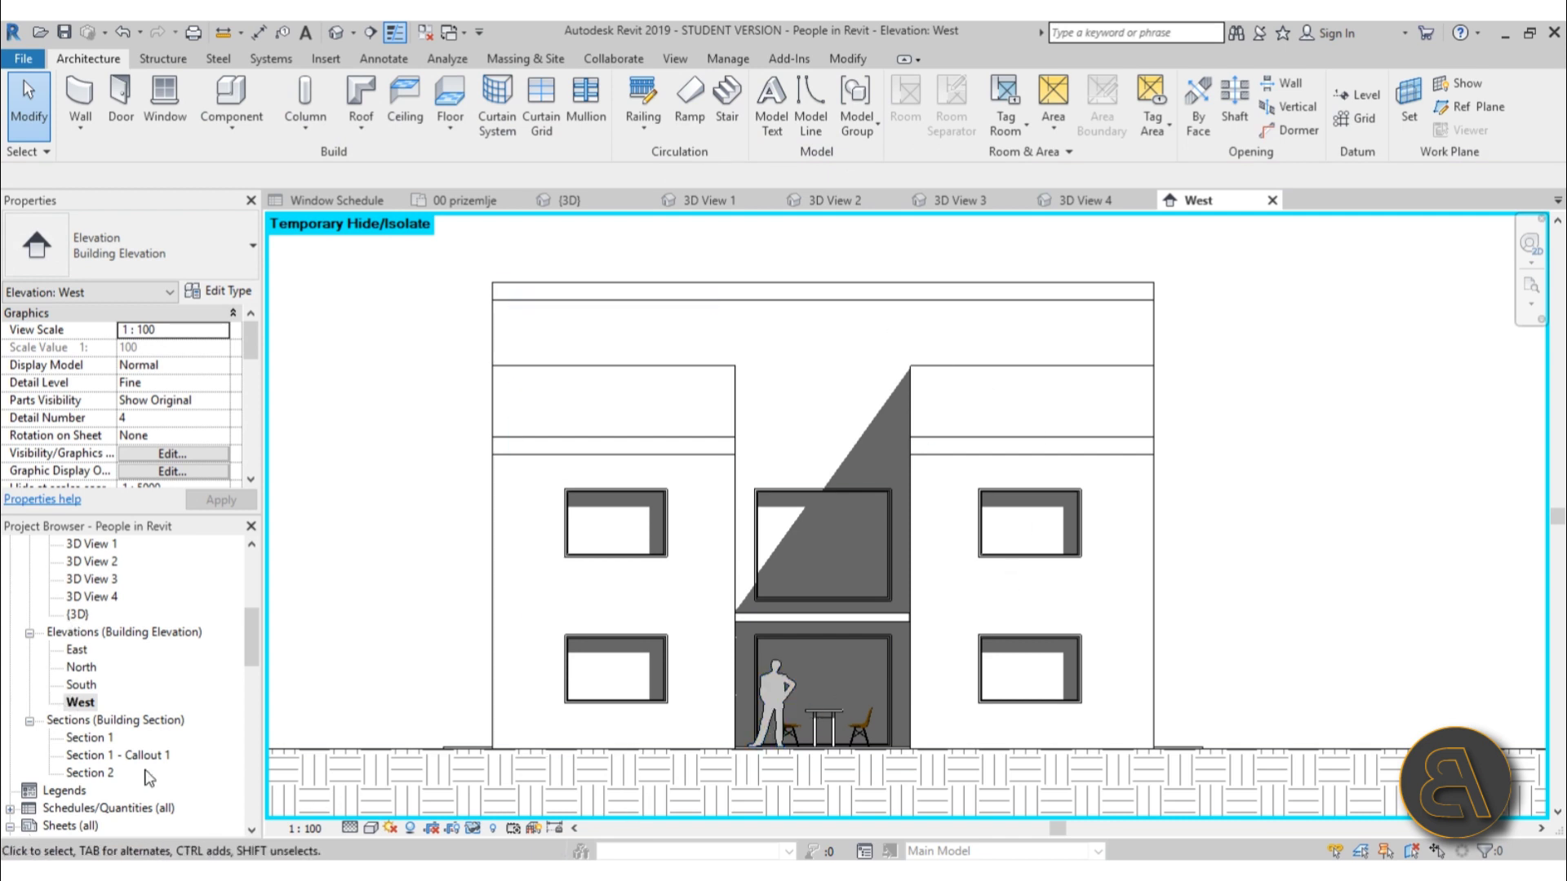
Step: Open 3D View 4, then 3D View 3, and zoom out to the cropped interior
double_click(89, 600)
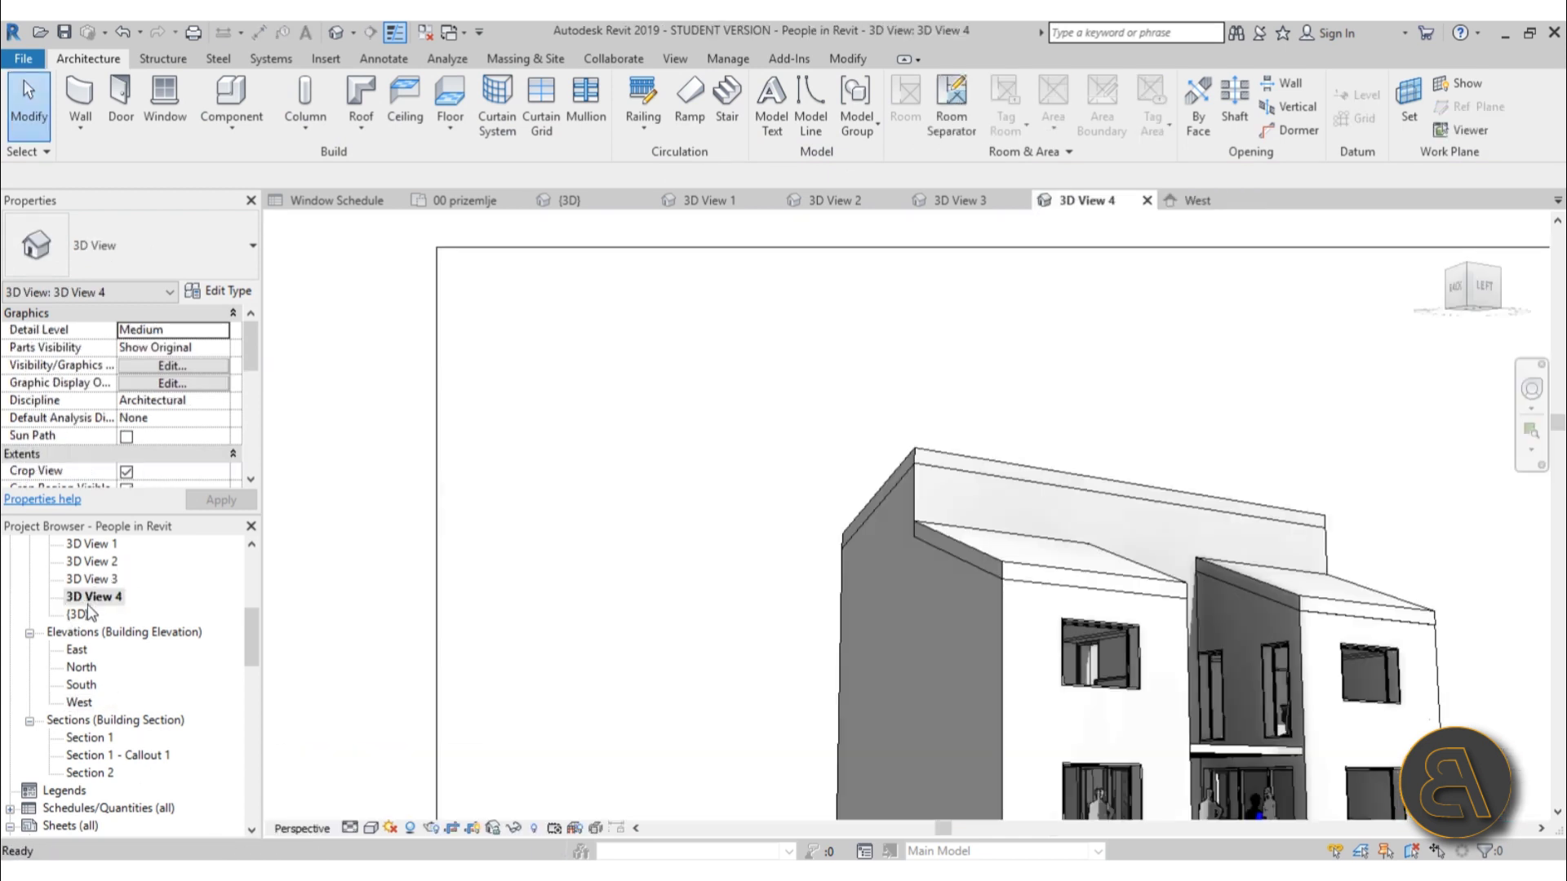
double_click(98, 579)
scroll(904, 607, "down", 2)
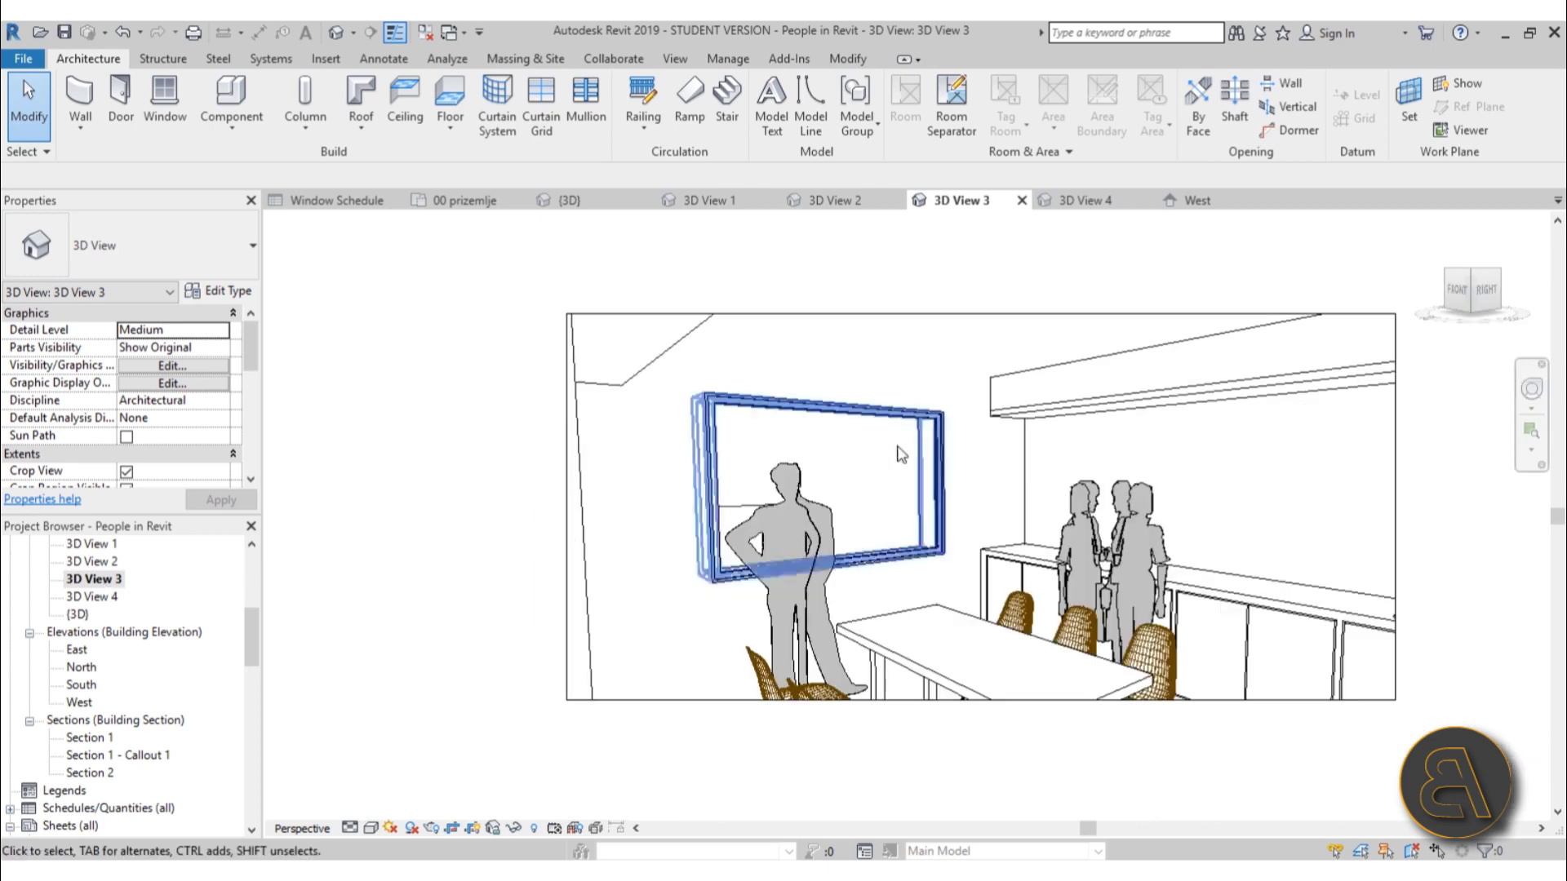
middle_click_drag(858, 596, 757, 582)
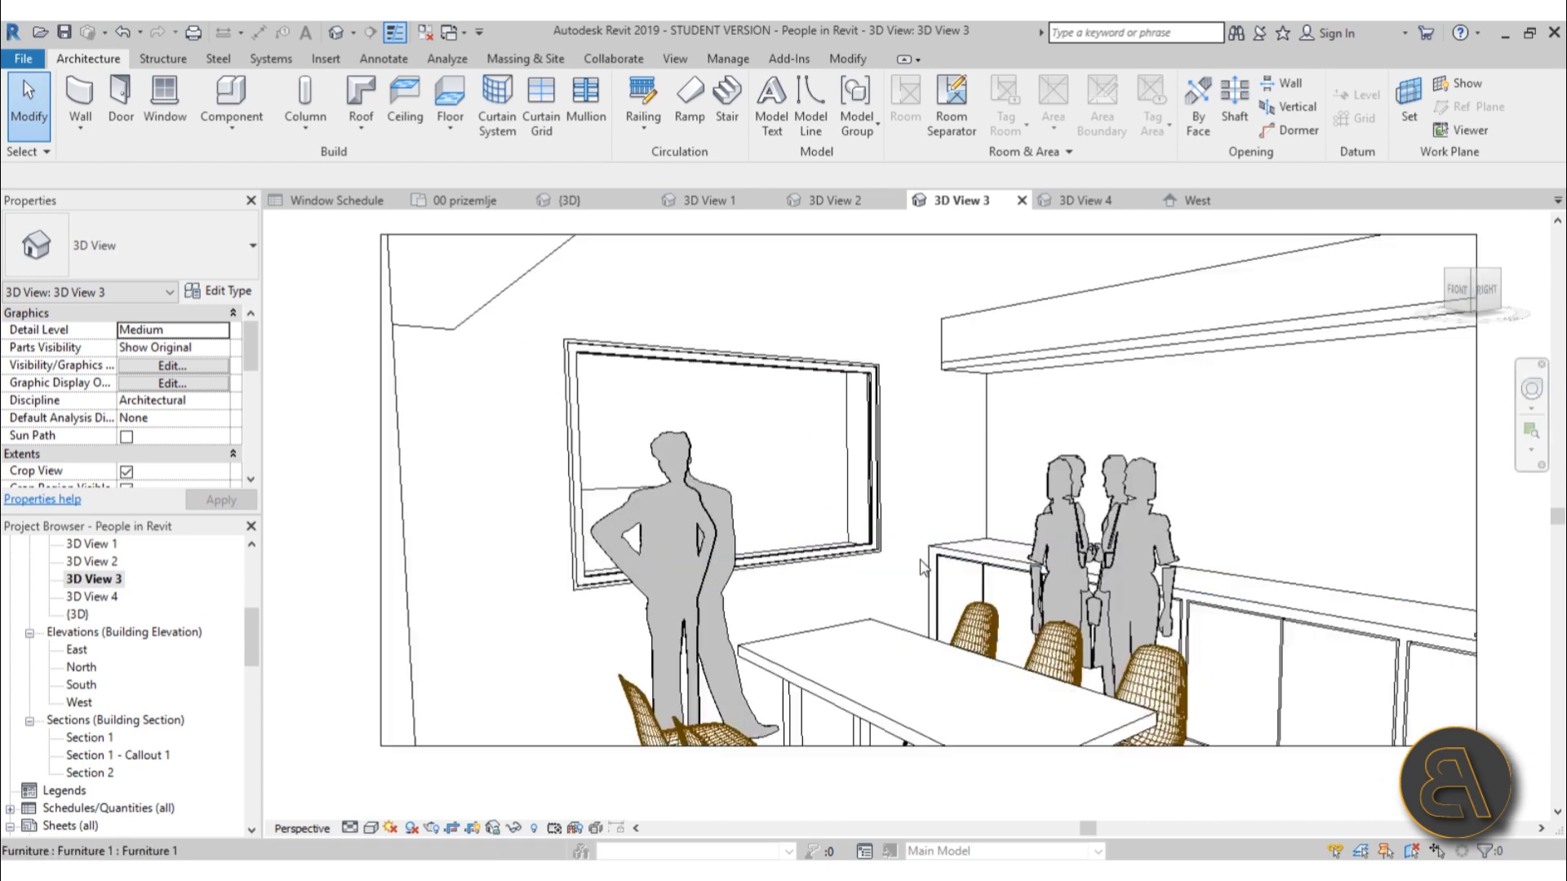
Step: Inspect the man silhouette by the window and the three-person group by selecting them
left_click(732, 593)
scroll(1146, 531, "up", 2)
left_click(1142, 496)
left_click(1282, 491)
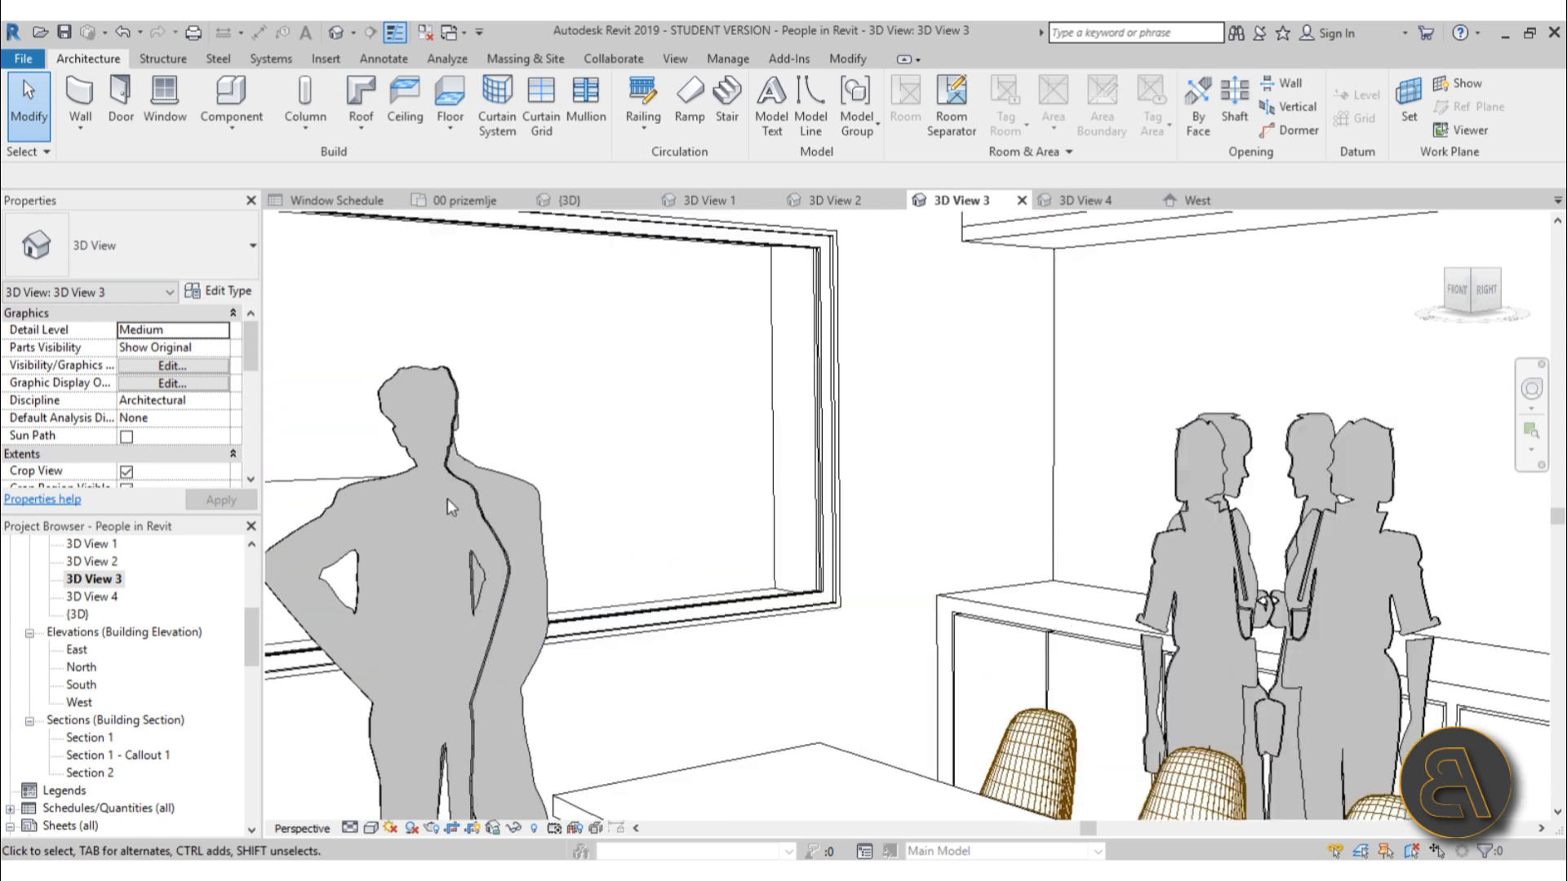
scroll(454, 501, "up", 5)
left_click(516, 500)
scroll(523, 494, "down", 6)
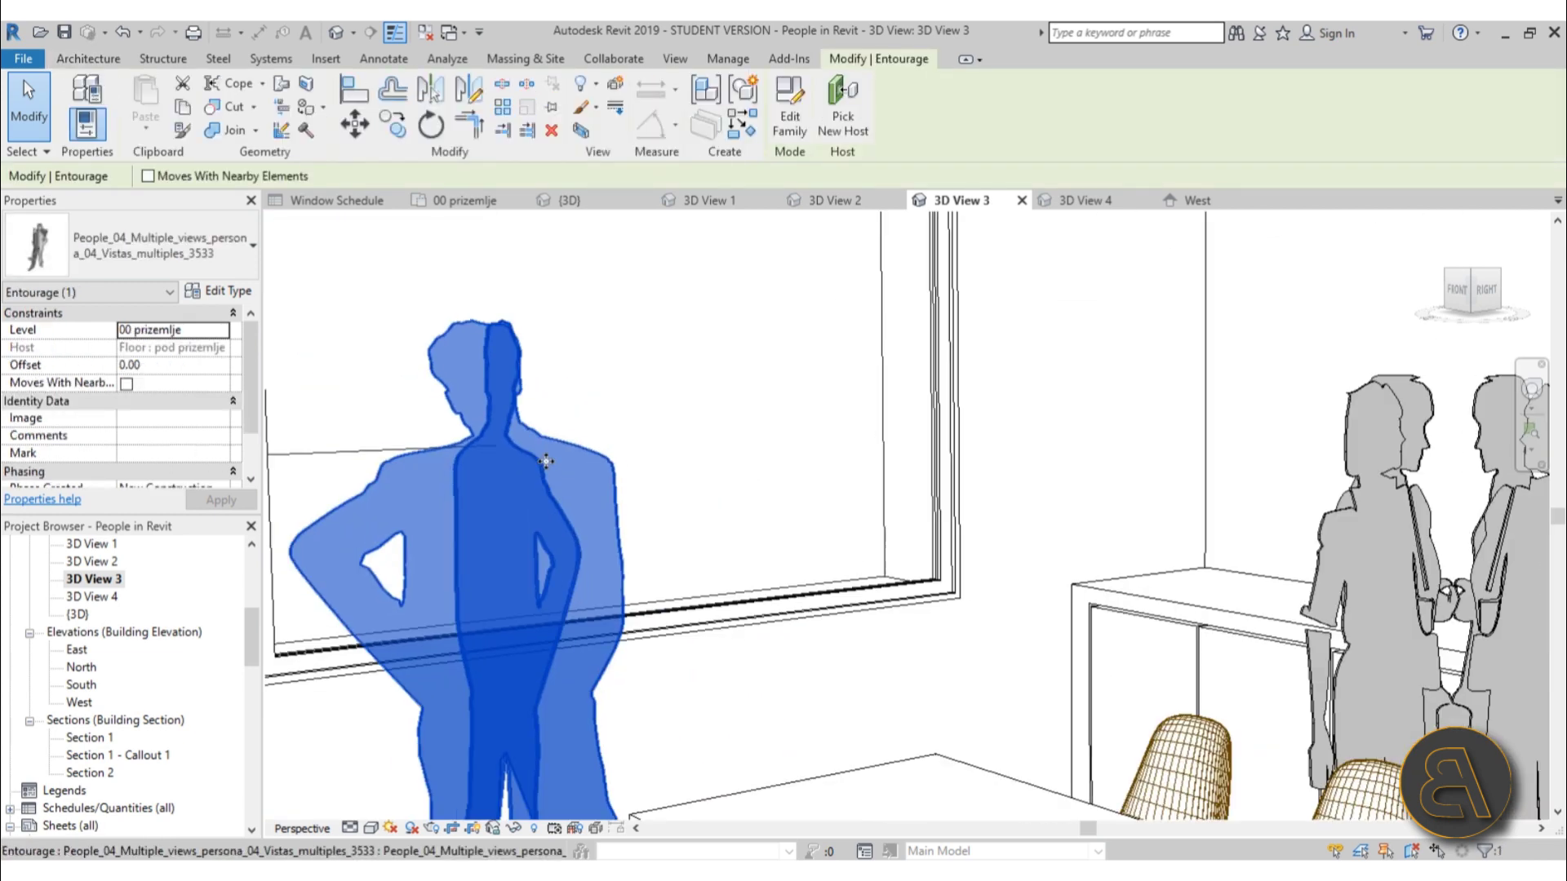
key("Escape")
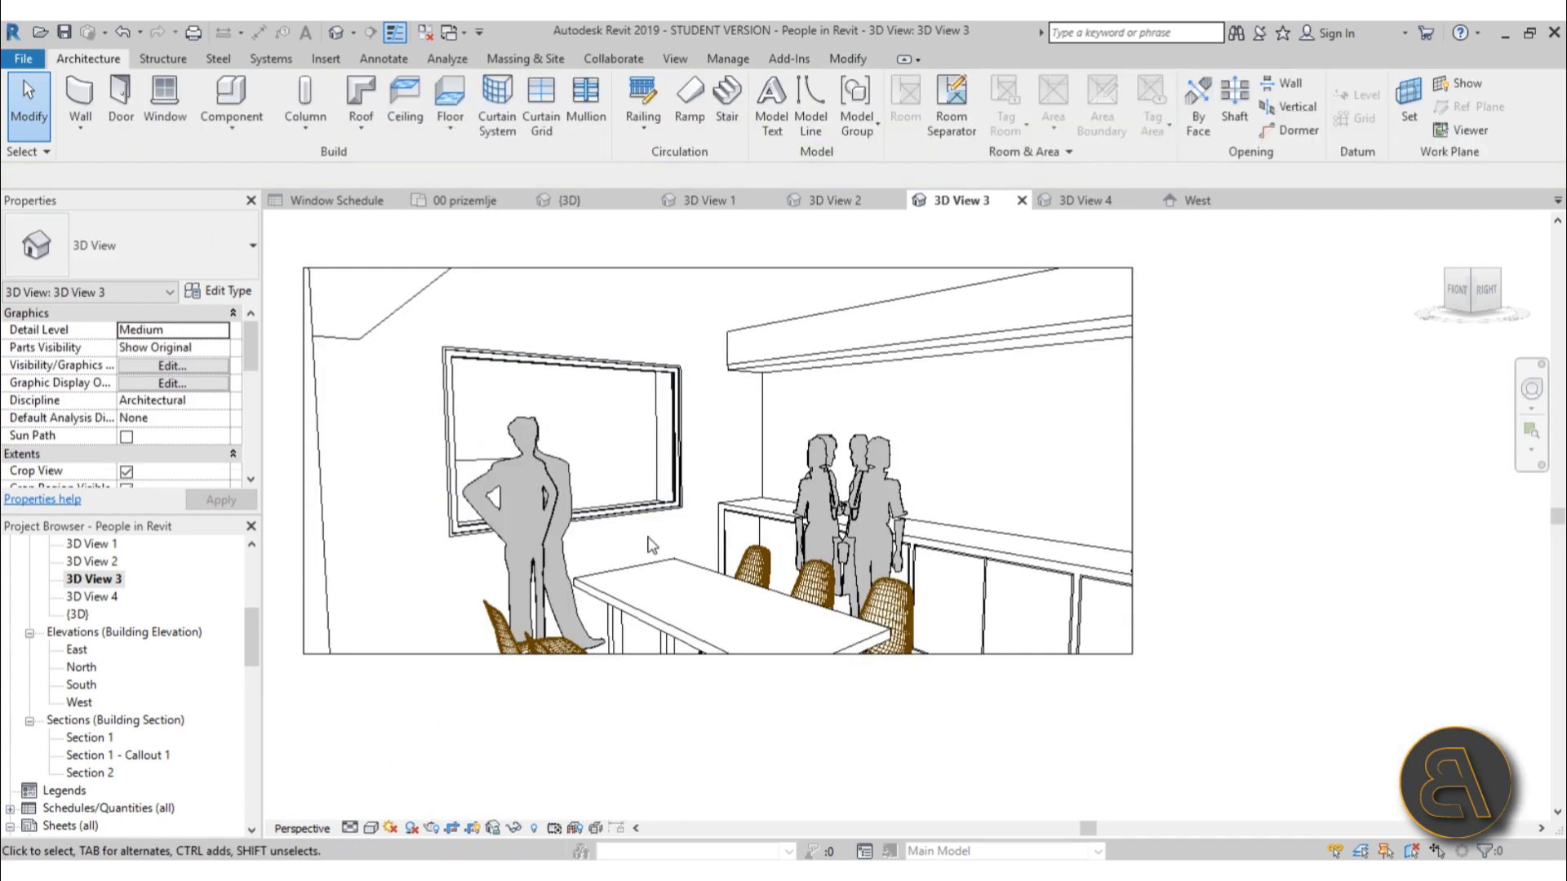
left_click(555, 554)
key("Escape")
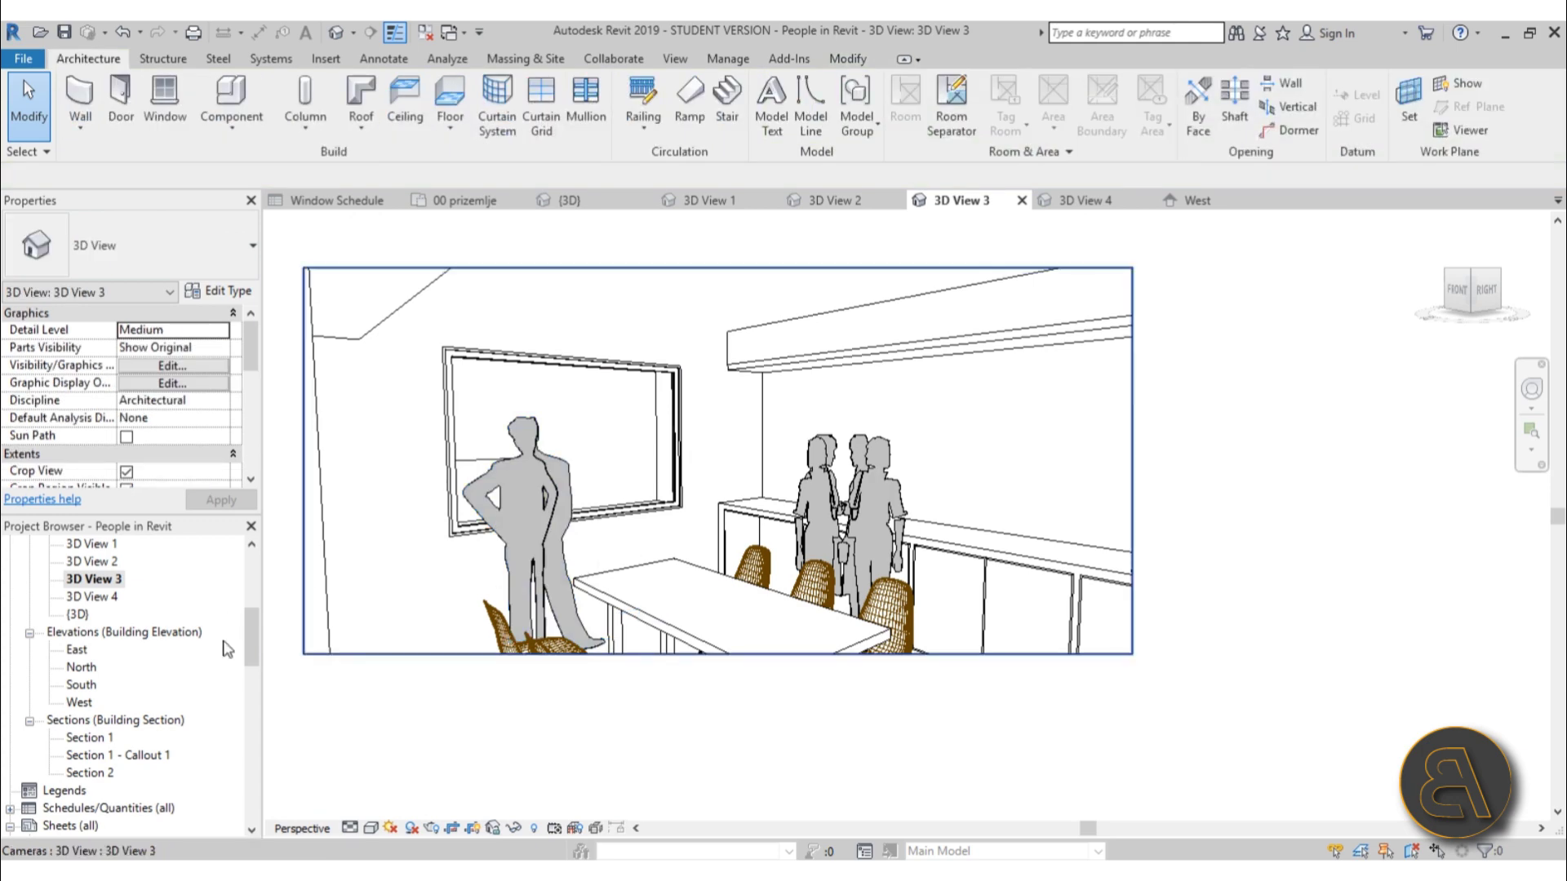
left_click_drag(251, 634, 251, 563)
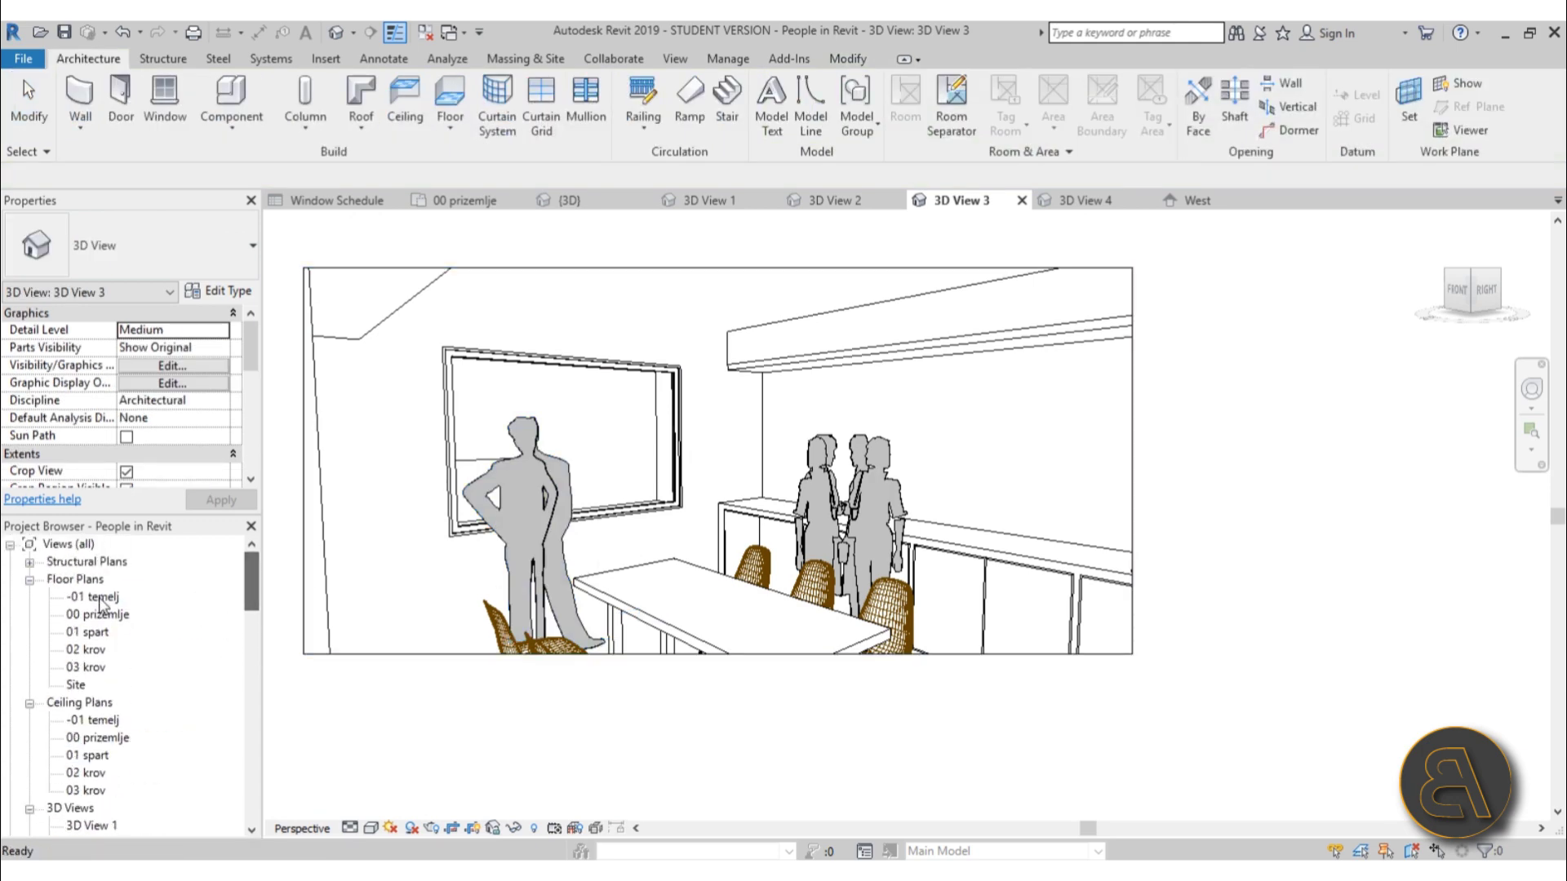
Step: In the 00 prizemlje plan, move the Section 1 line up to grid B
double_click(98, 614)
scroll(809, 543, "down", 6)
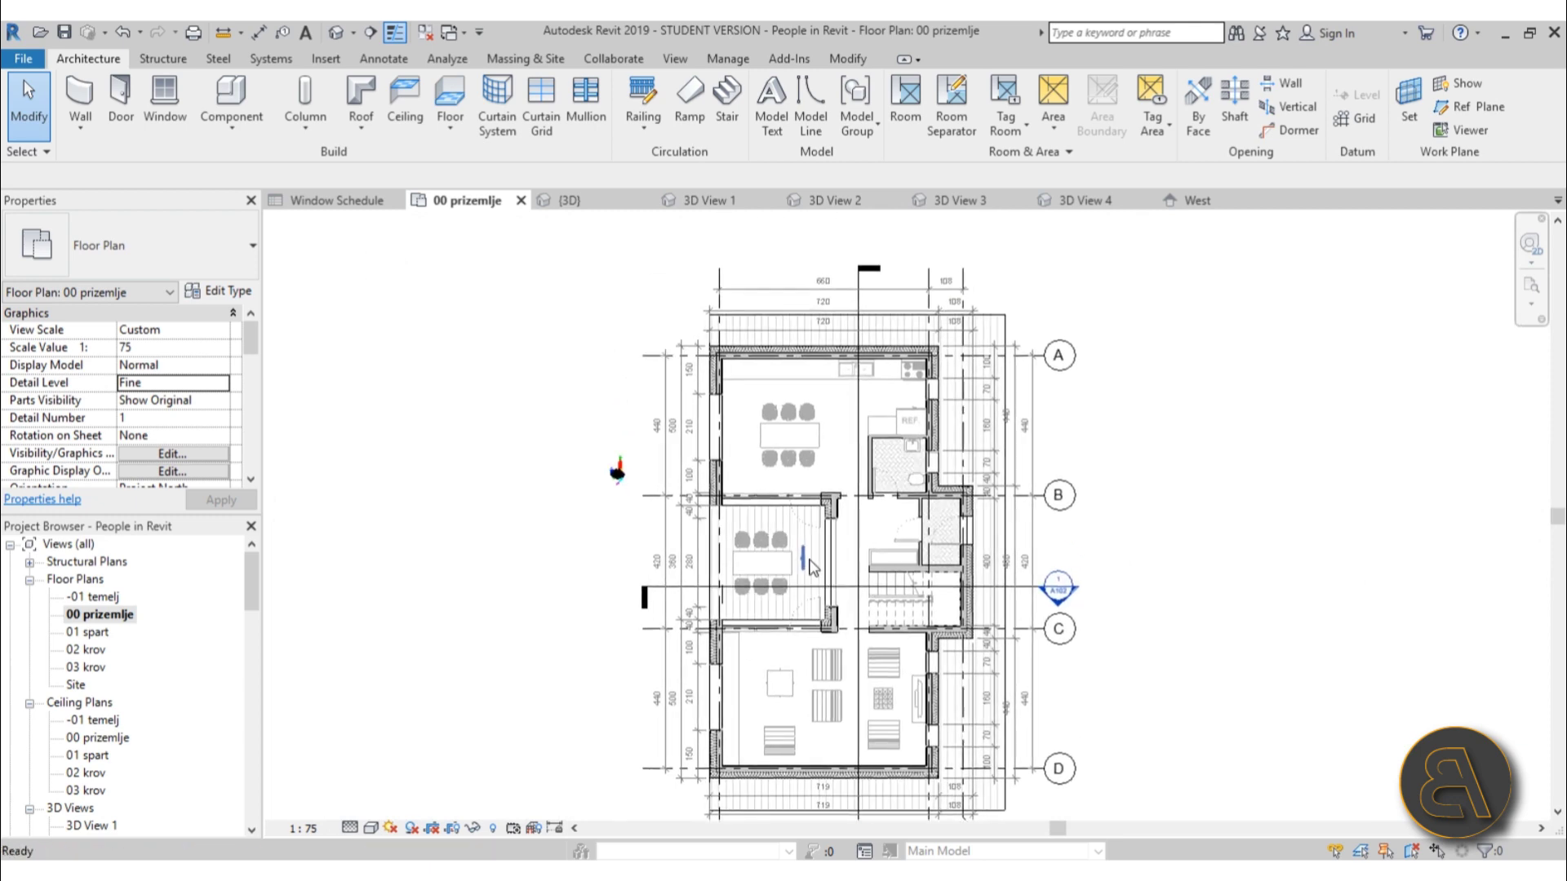
left_click(849, 593)
left_click(1120, 588)
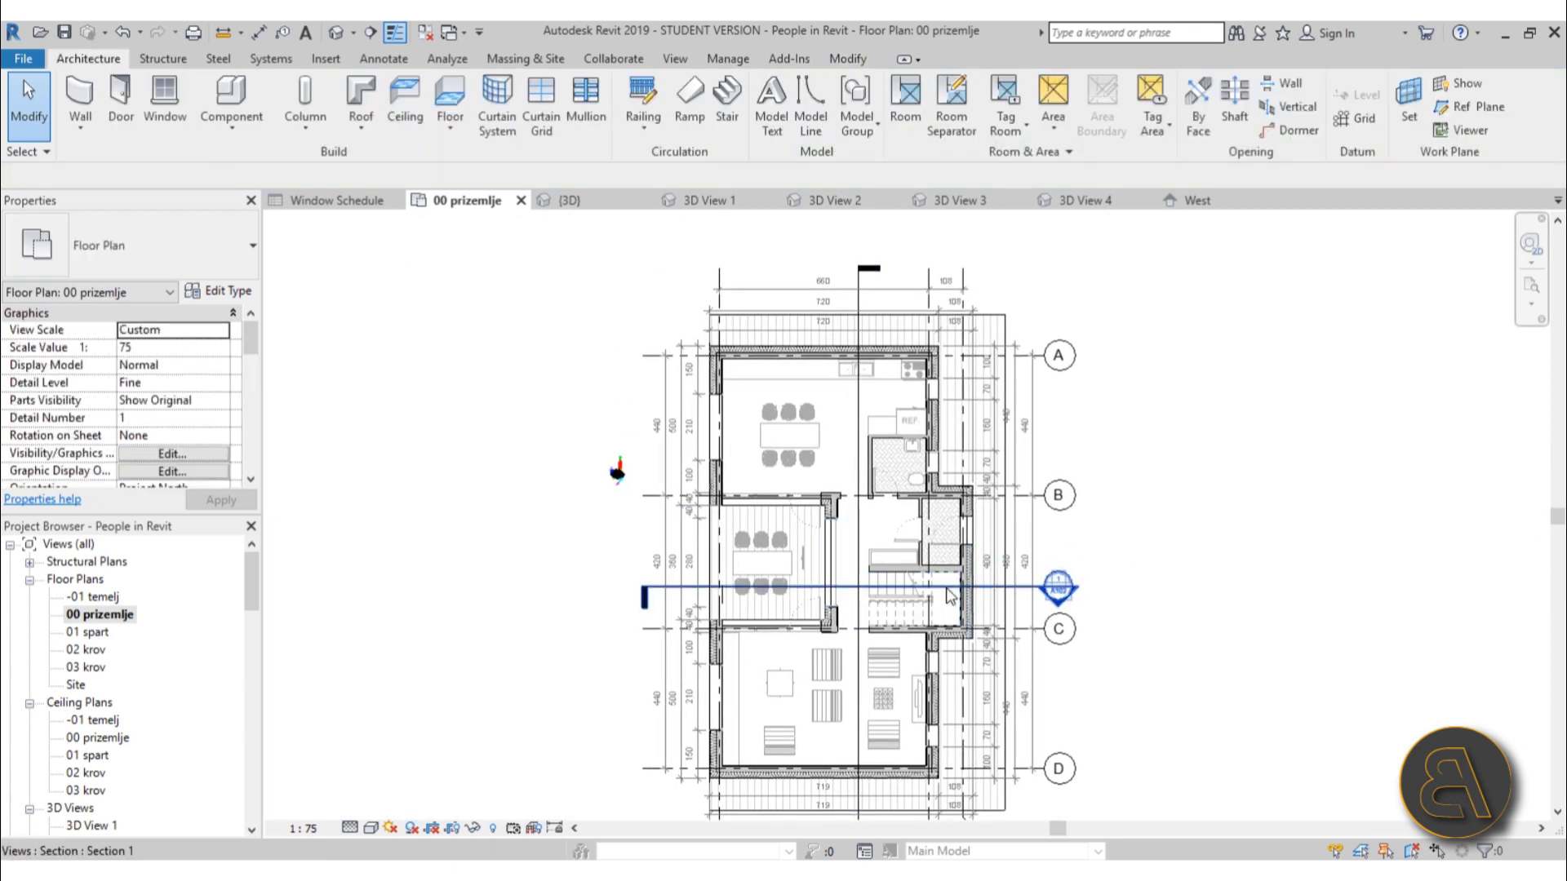
left_click_drag(947, 586, 947, 486)
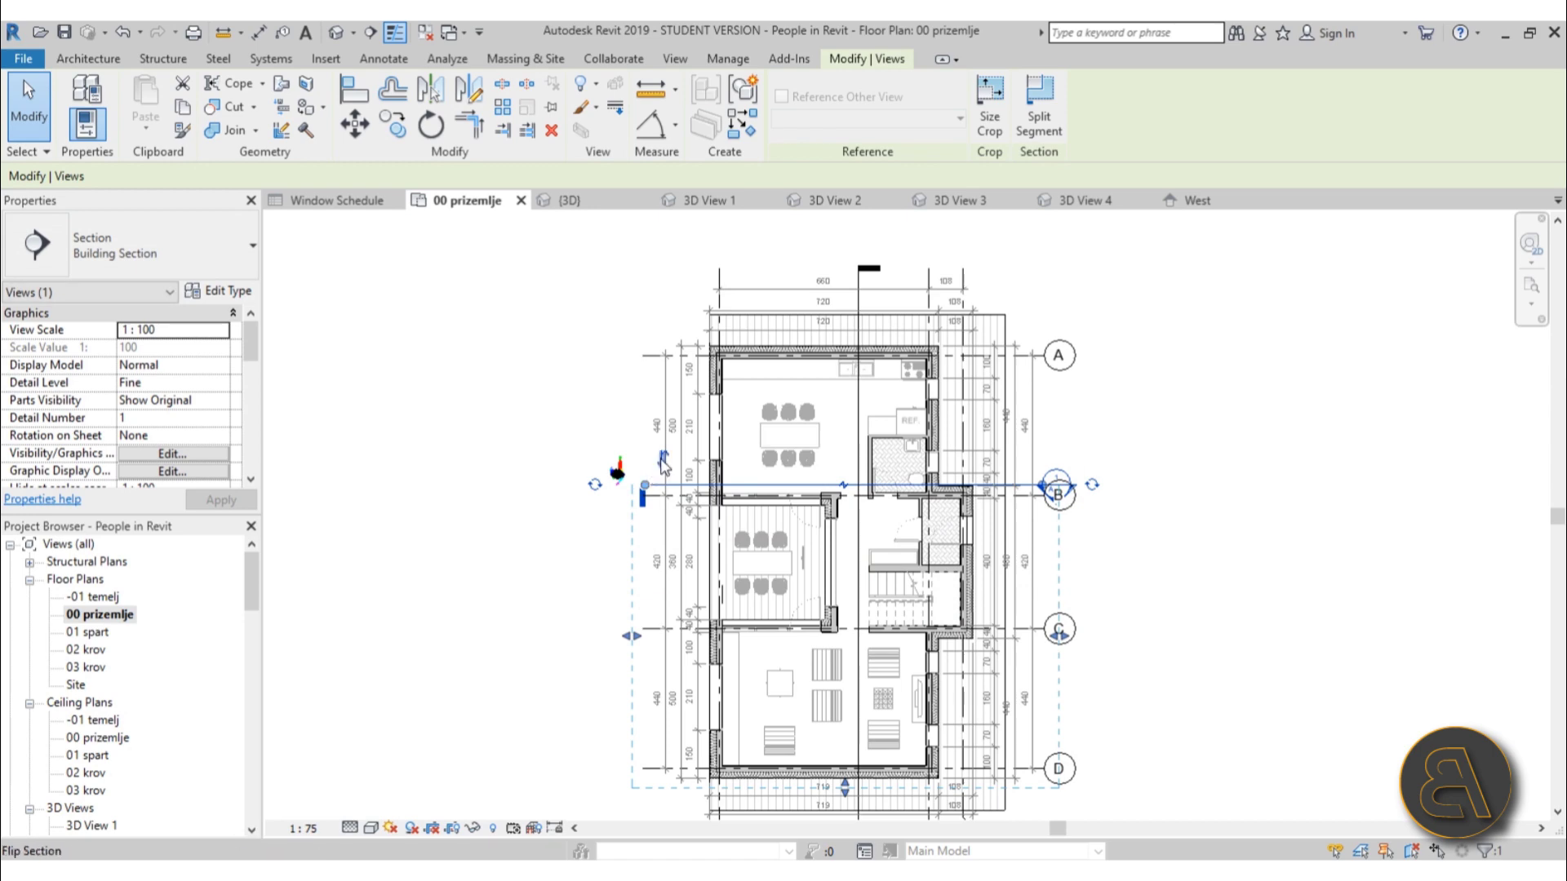
left_click(1113, 455)
Step: Open Section 1 and nudge the two conversing figures slightly right
double_click(1067, 467)
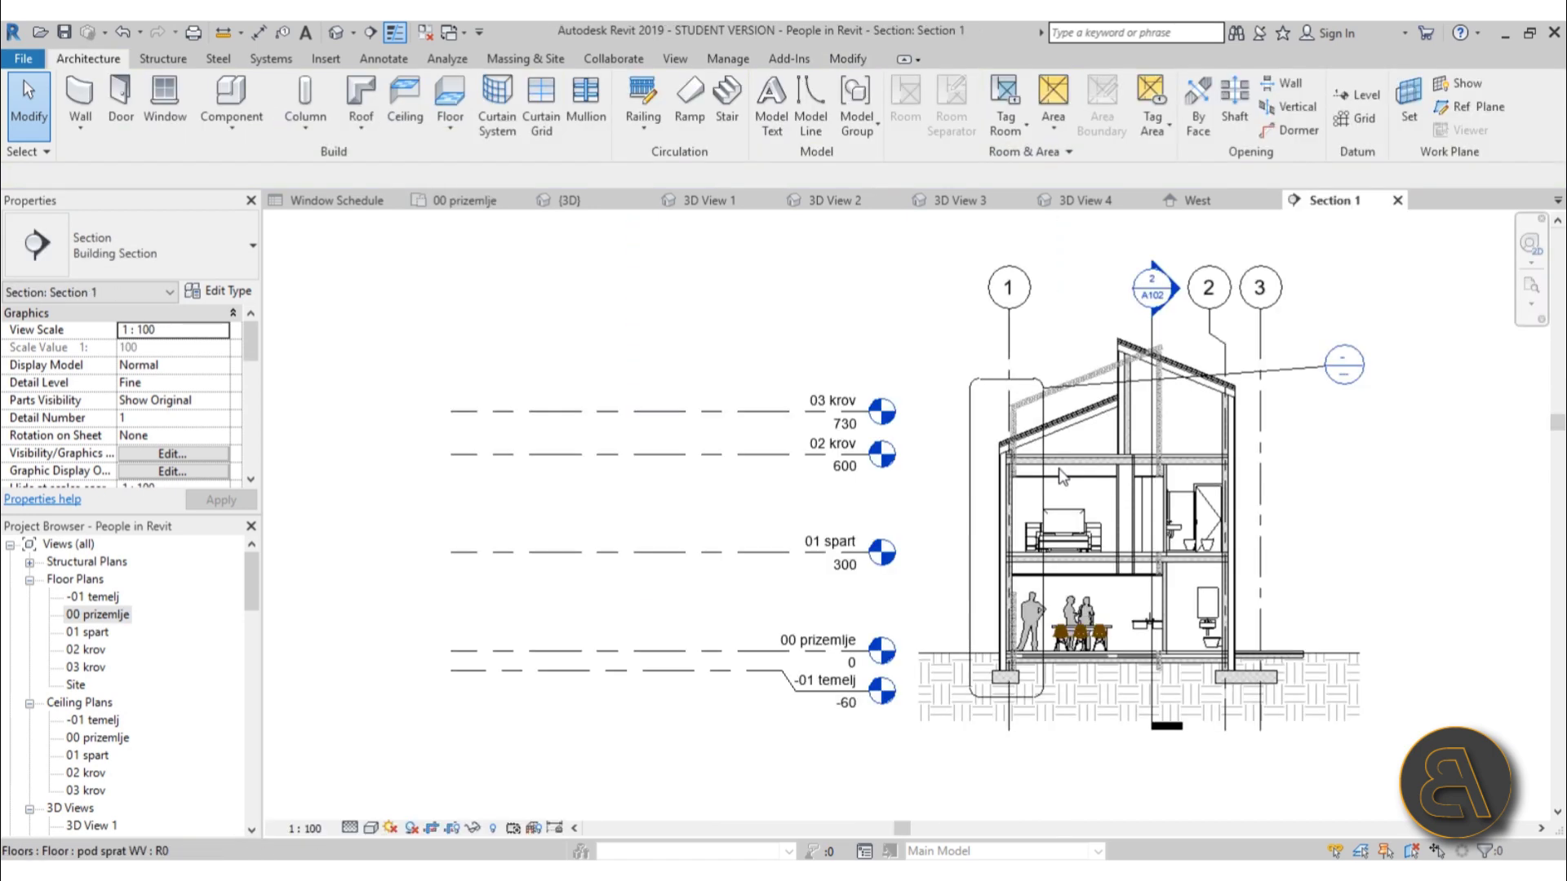
scroll(1065, 590, "up", 5)
scroll(1057, 637, "down", 3)
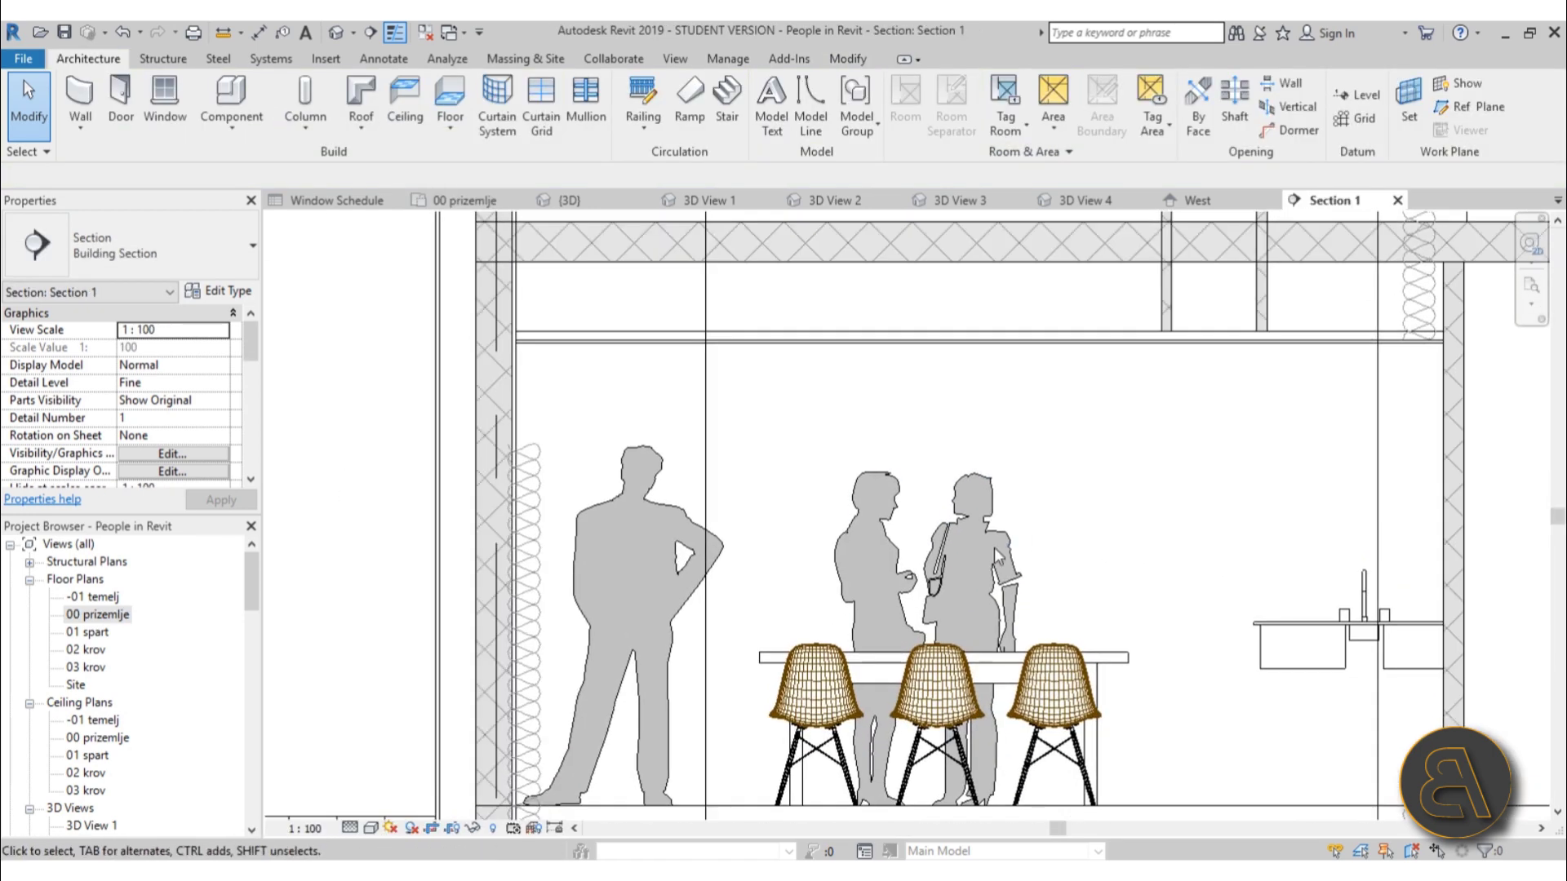
left_click(1008, 555)
key("Right")
key("Right")
key("Right")
key("Right")
key("Right")
key("Right")
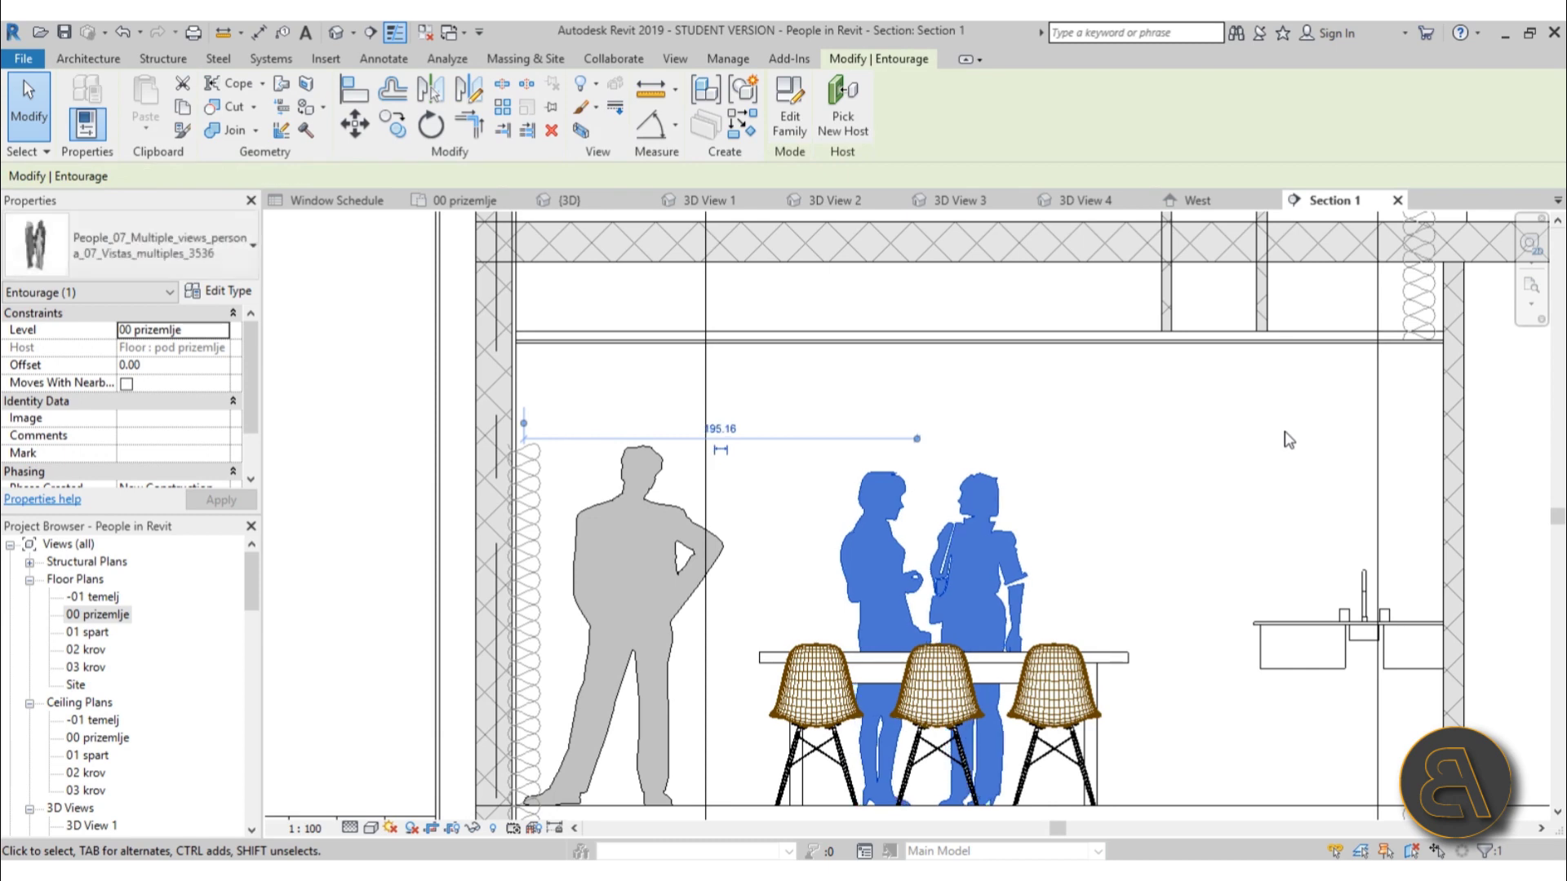
left_click(1289, 440)
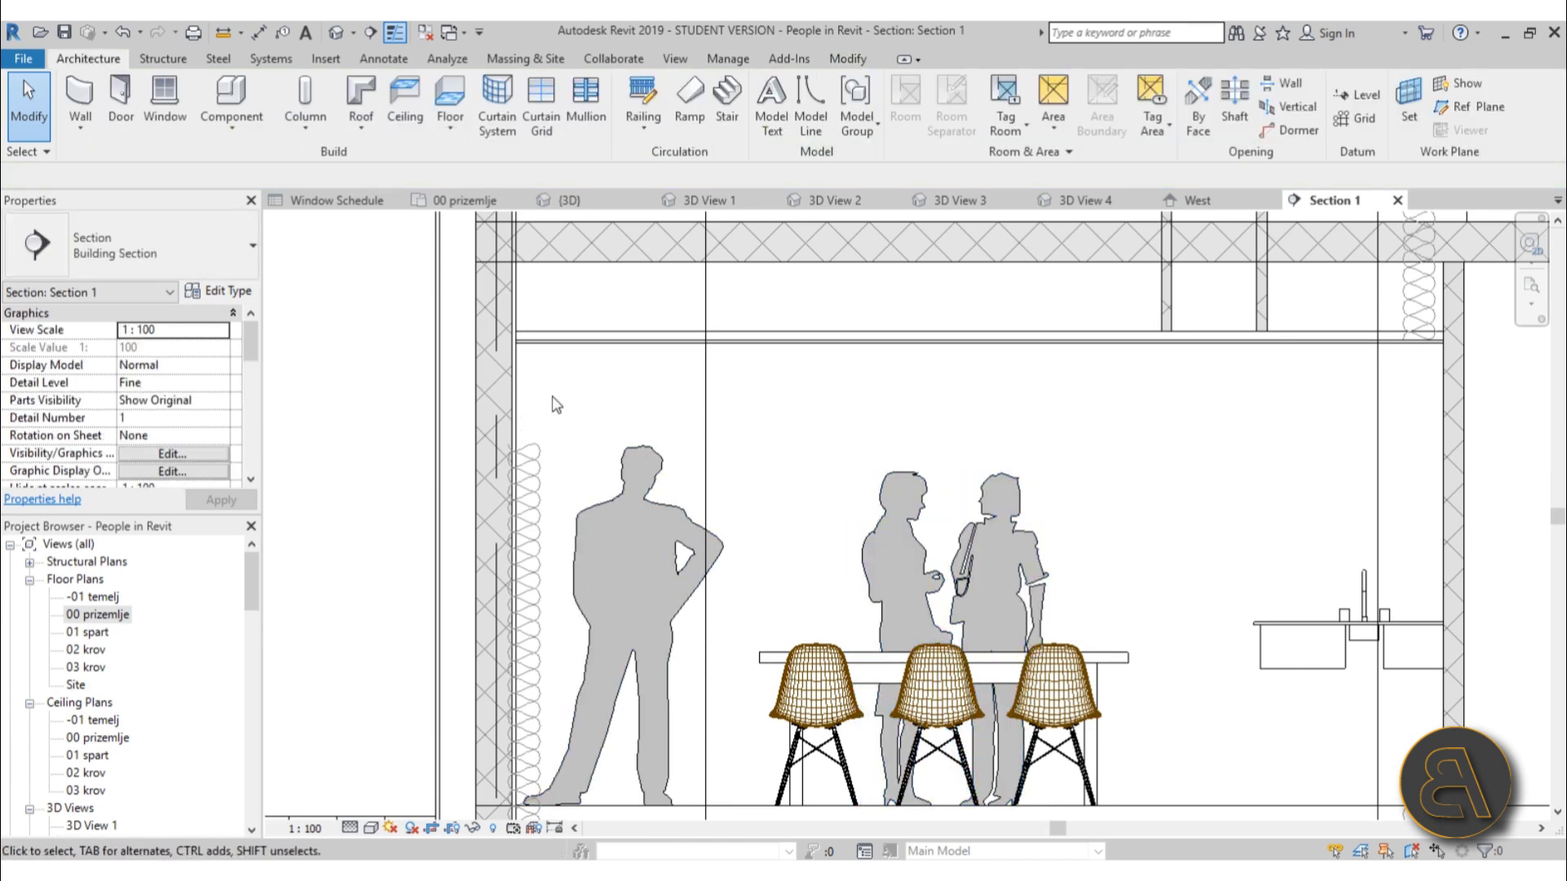
scroll(843, 650, "down", 3)
middle_click_drag(843, 651, 915, 653)
scroll(703, 555, "up", 5)
middle_click_drag(703, 555, 762, 568)
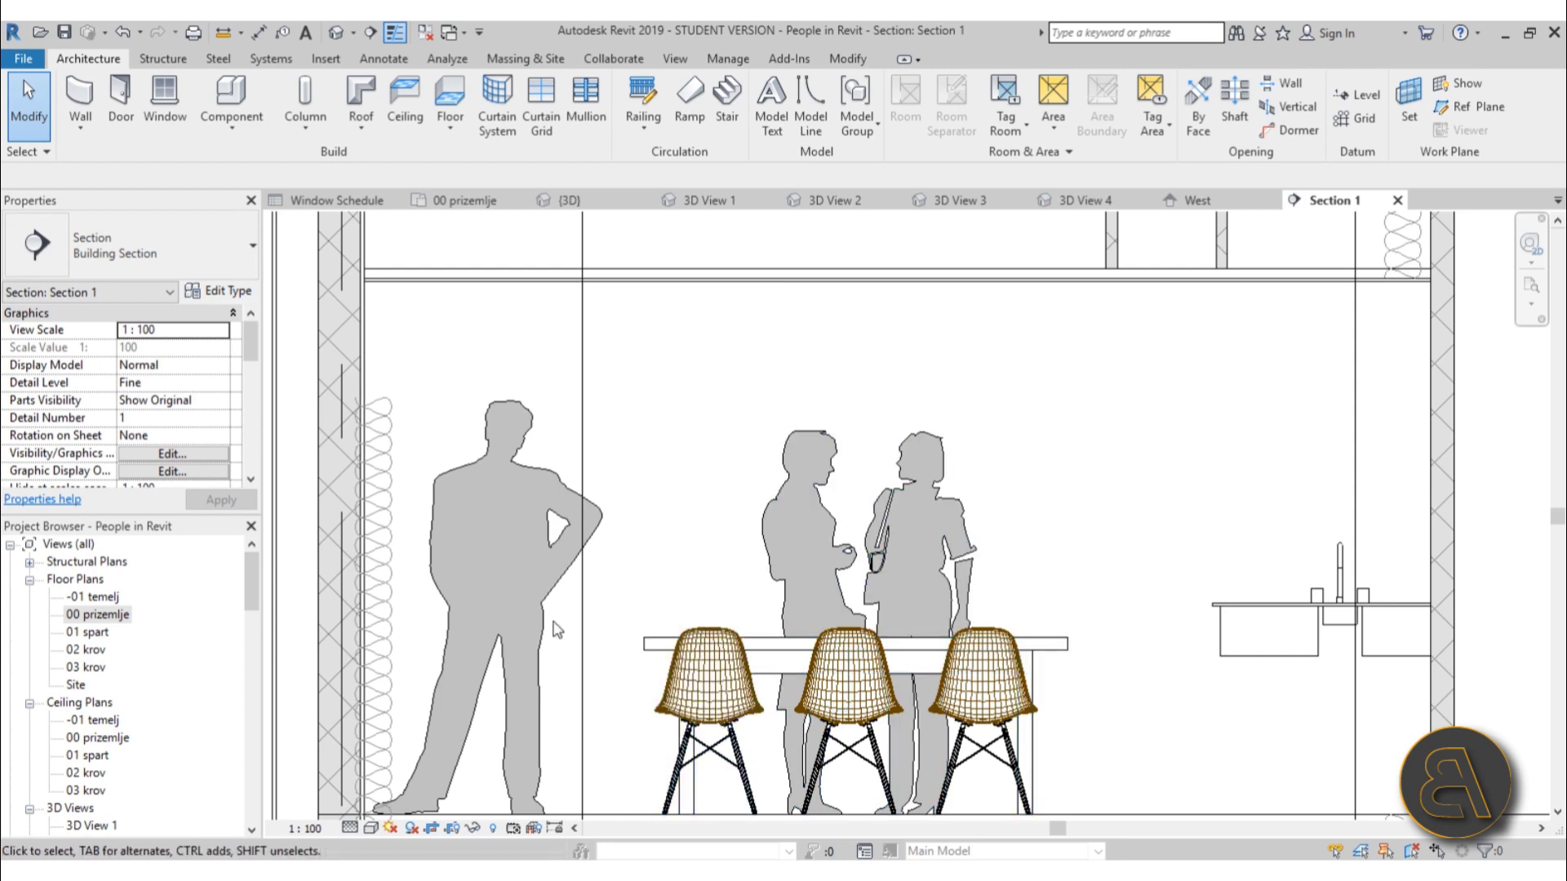
Step: Open the default 3D view and orbit to the pergola and street front
left_click(336, 34)
middle_click_drag(912, 601, 769, 671, "shift")
scroll(614, 608, "up", 5)
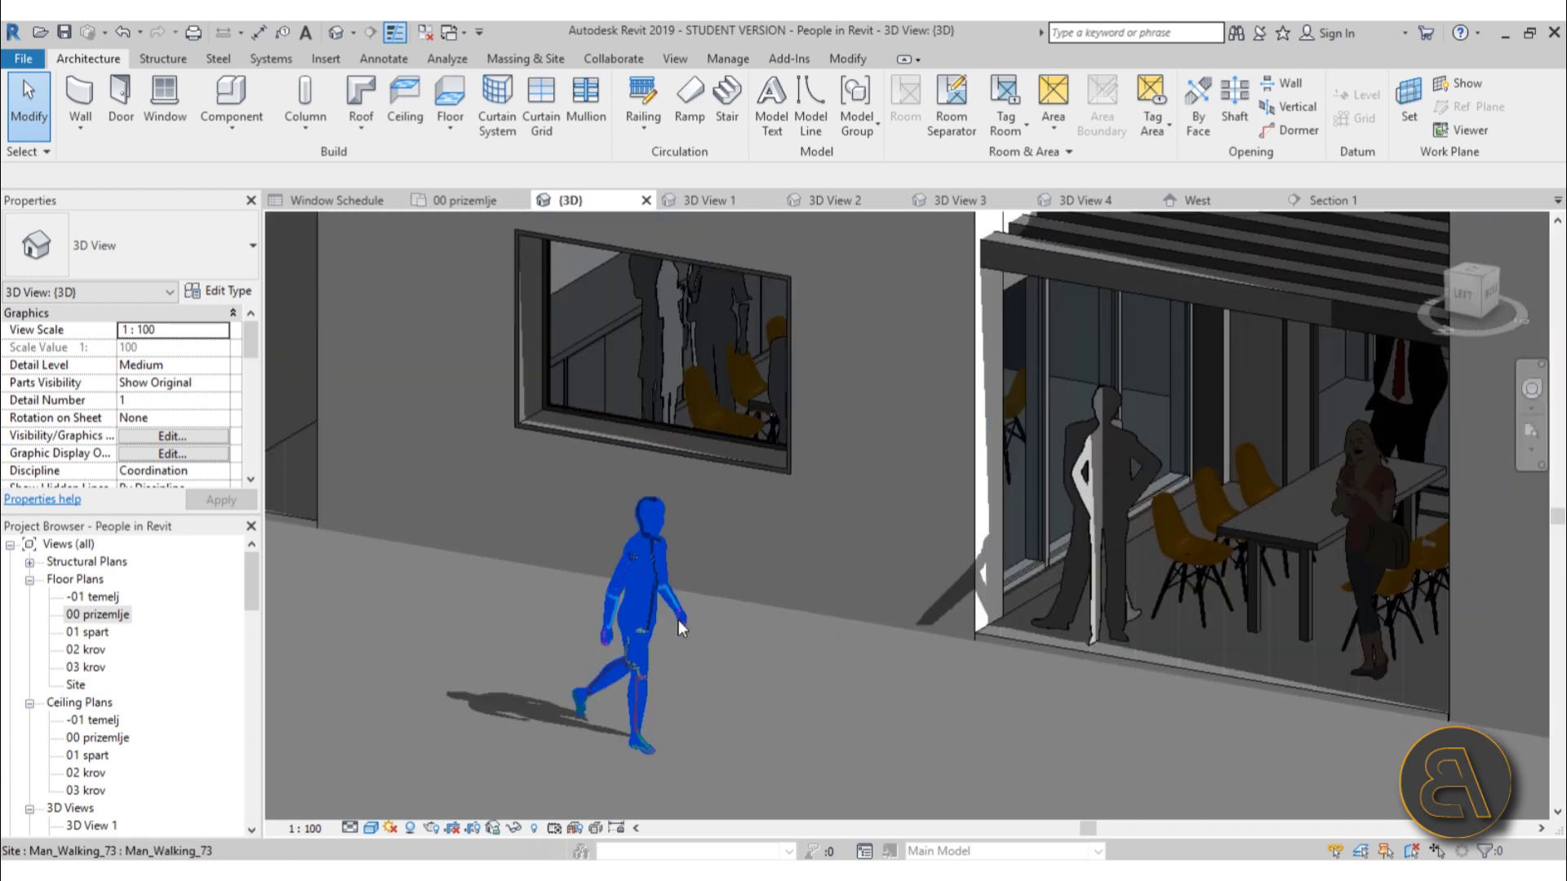
middle_click_drag(678, 620, 745, 703, "shift")
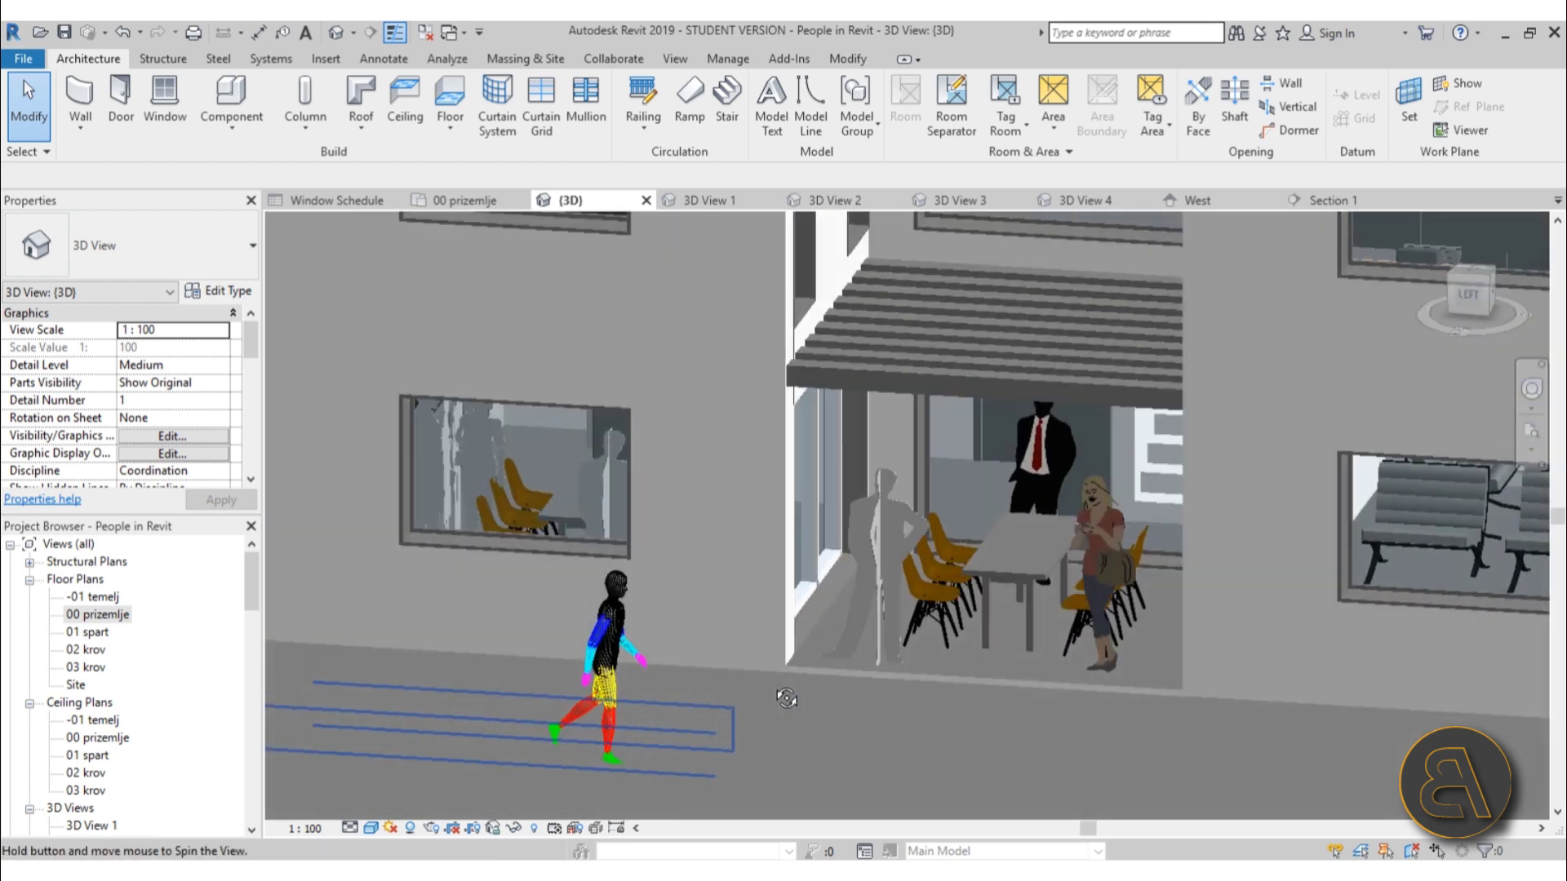
scroll(1170, 473, "up", 6)
Step: Select the woman at the table and the walking man figure
left_click(1037, 540)
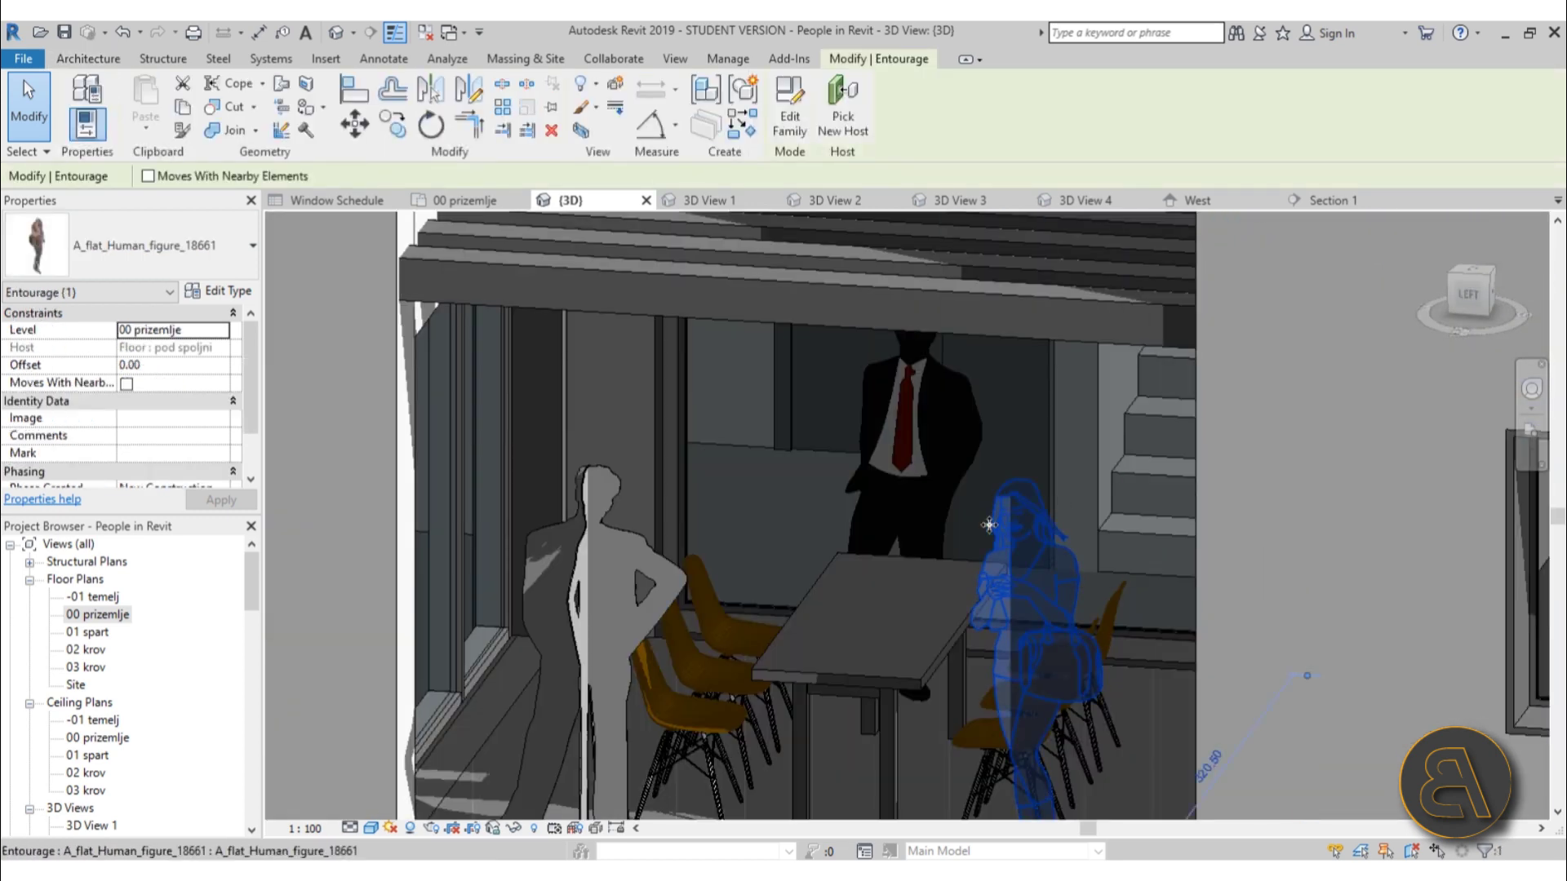
scroll(943, 625, "down", 6)
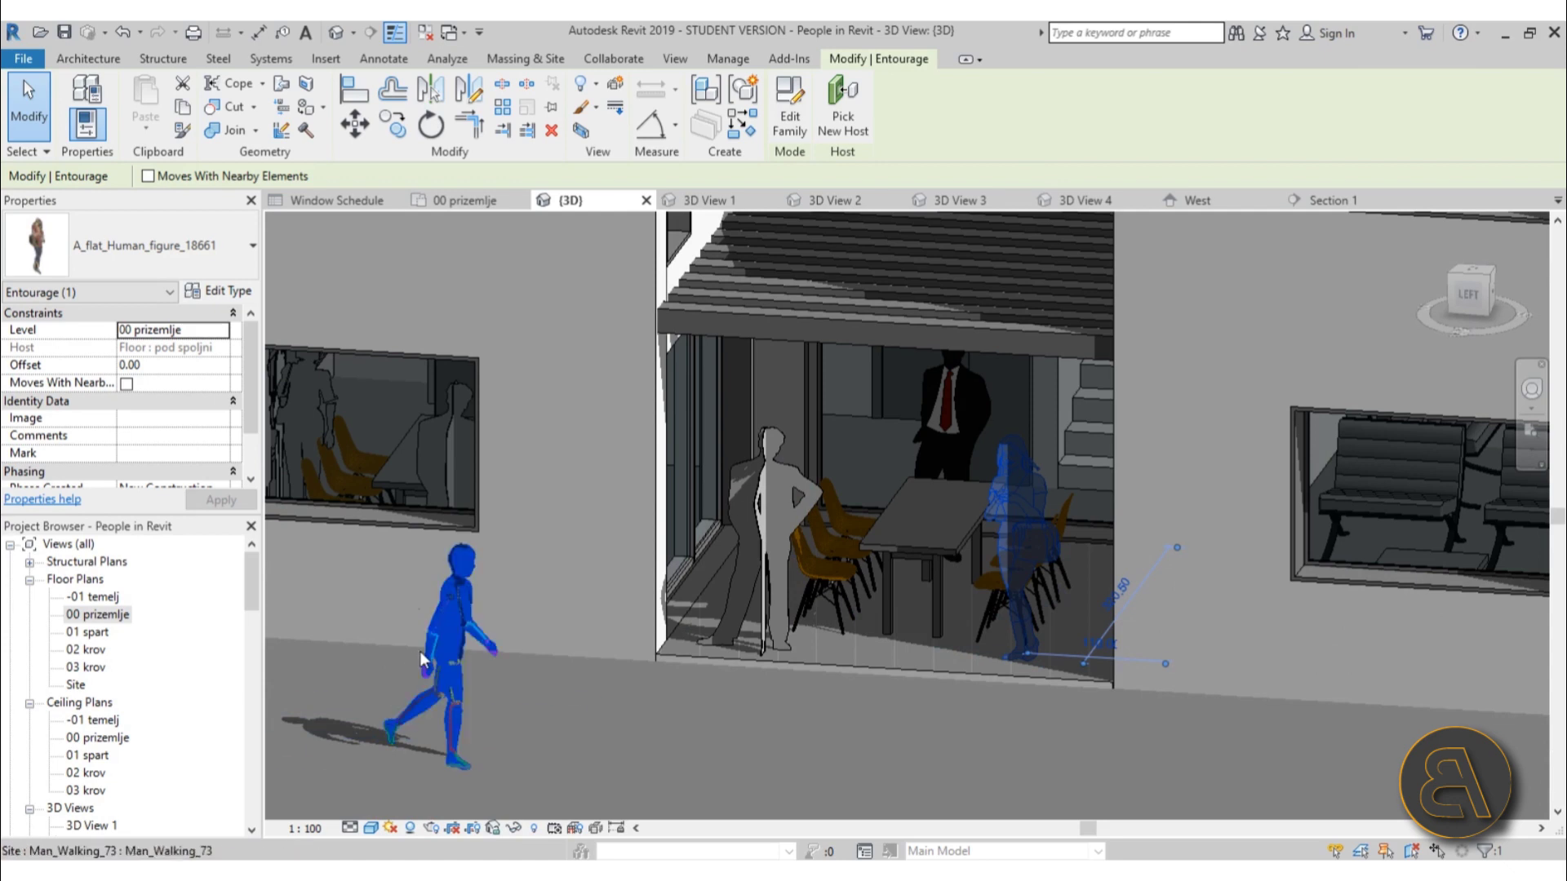
left_click(420, 651)
middle_click_drag(420, 651, 499, 647)
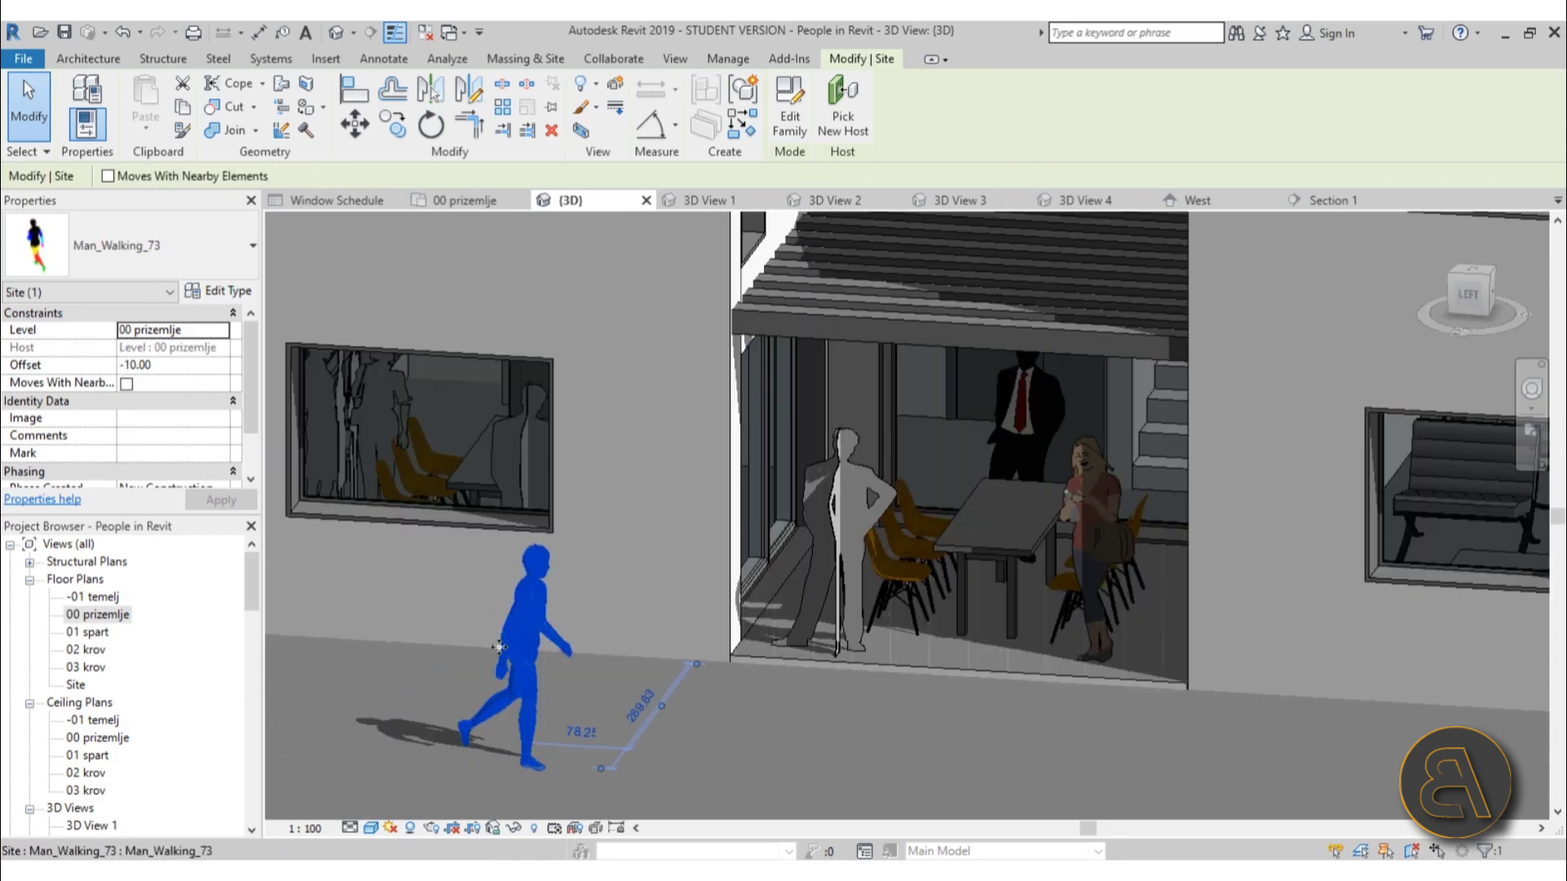